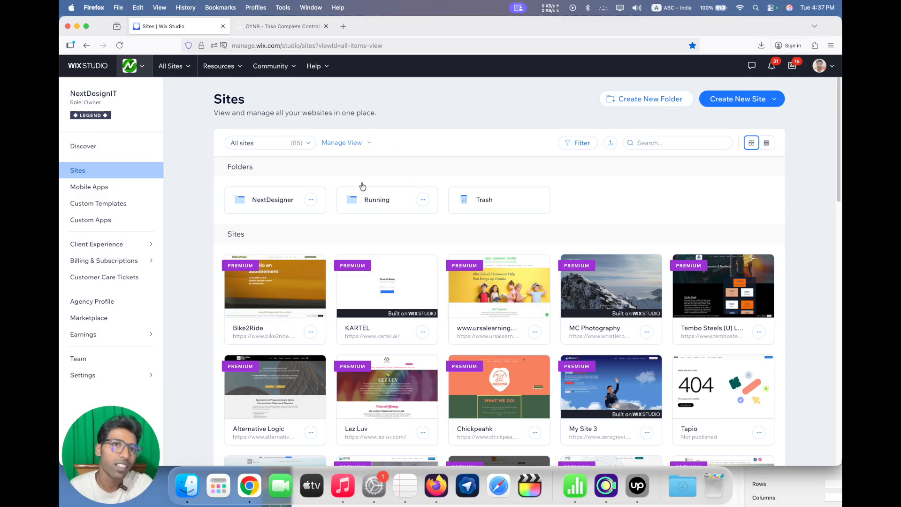
View the OYNB reference webpage, and create a new blank site from the Wix Studio sites dashboard
{"action": "left_click", "coordinate": [280, 33]}
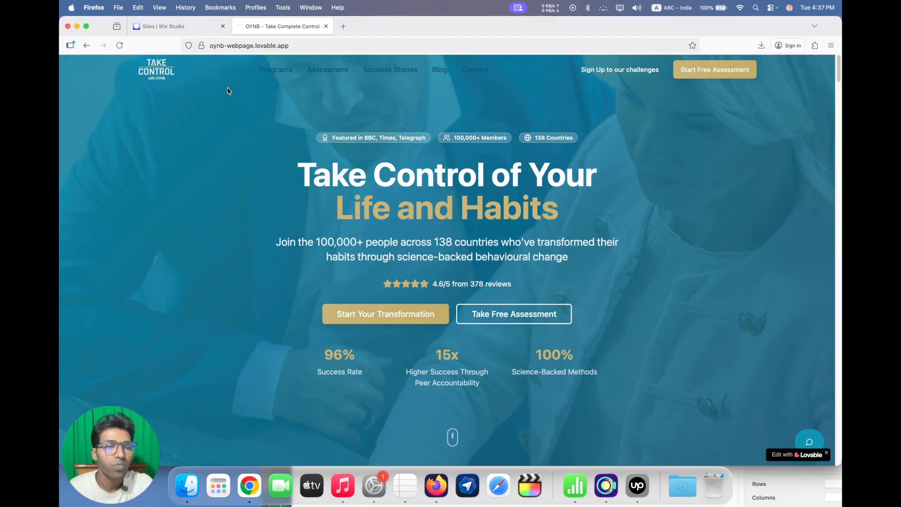
{"action": "left_click", "coordinate": [178, 27]}
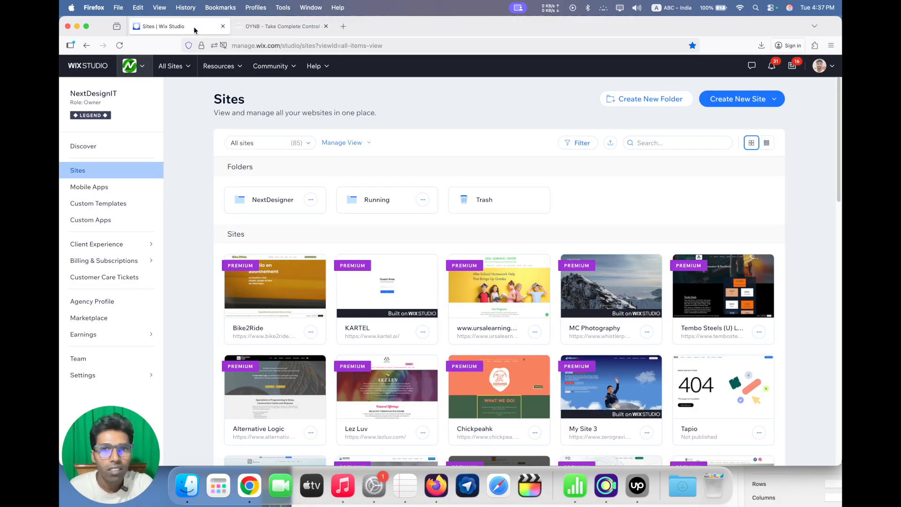
{"action": "left_click", "coordinate": [779, 101]}
{"action": "left_click", "coordinate": [707, 140]}
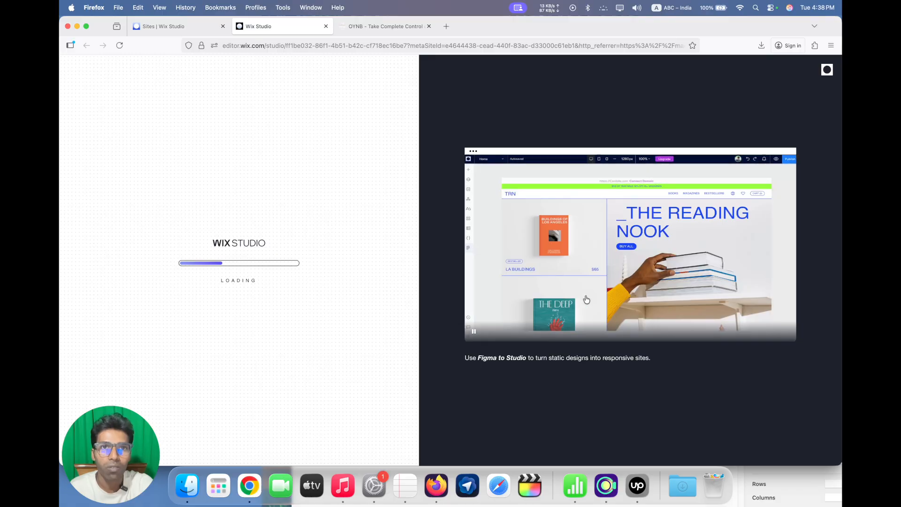
Sample the gold colour of the "Life and Habits" heading on the OYNB page and paste its code #c7b070 into a new browser tab
{"action": "left_click", "coordinate": [375, 26]}
{"action": "right_click", "coordinate": [446, 171]}
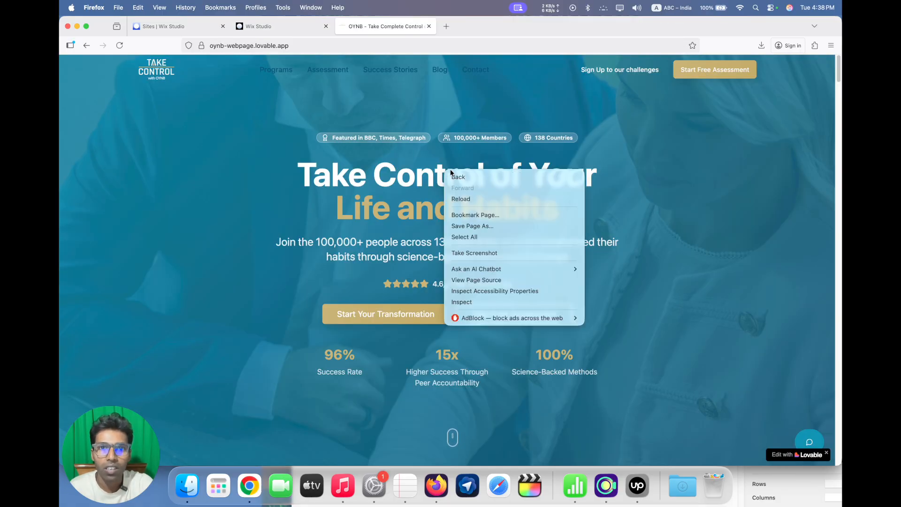
{"action": "left_click", "coordinate": [461, 303]}
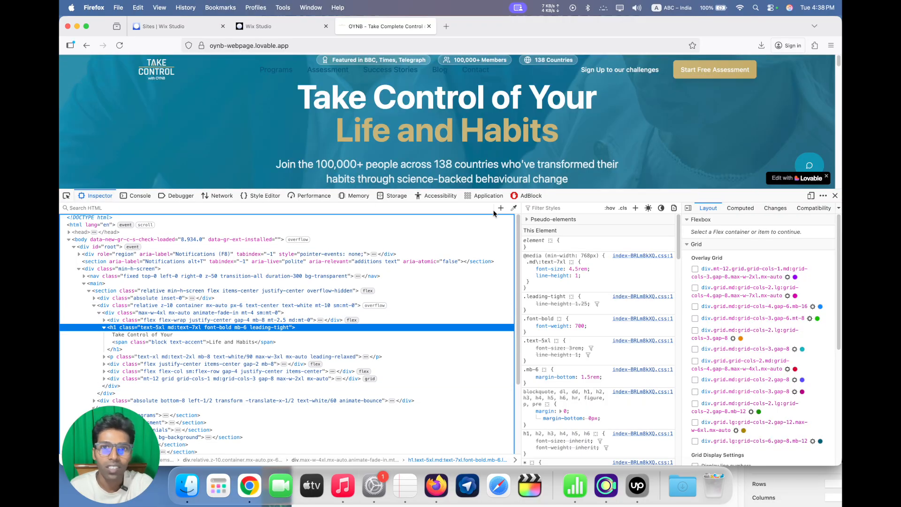
{"action": "left_click", "coordinate": [512, 207]}
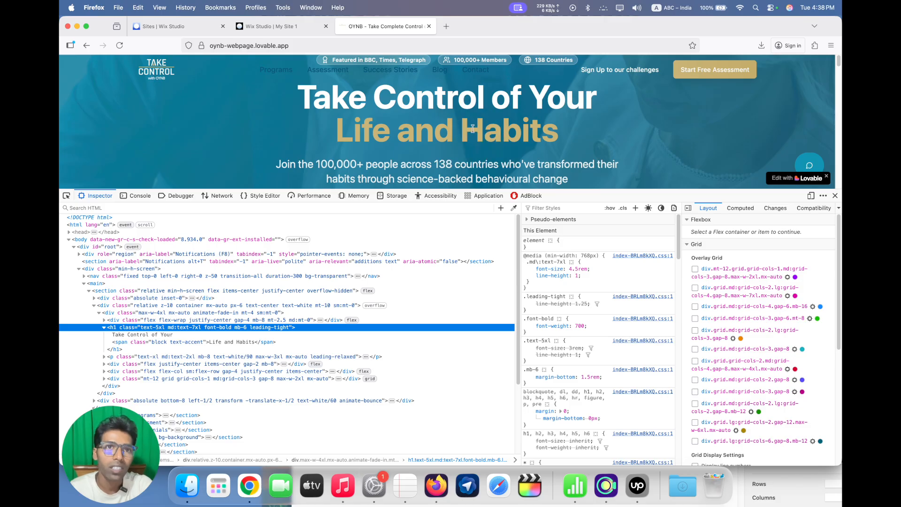
{"action": "left_click", "coordinate": [300, 25]}
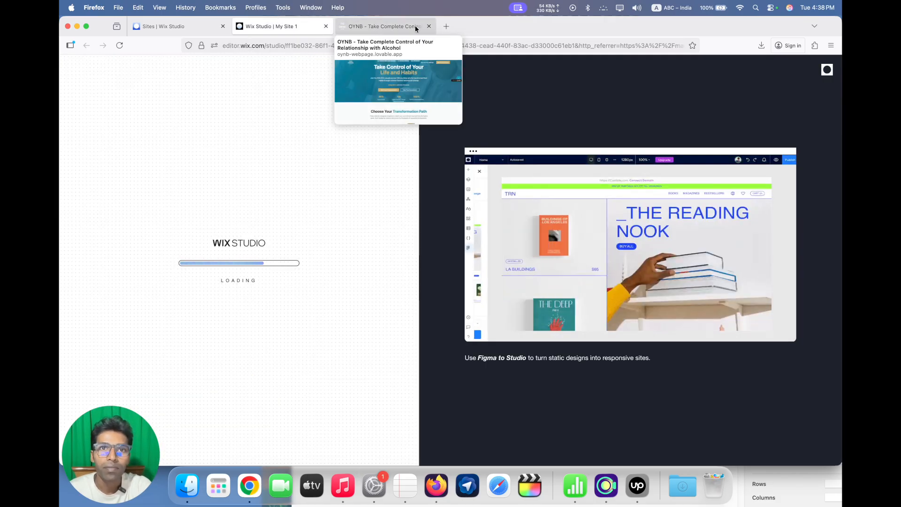
{"action": "left_click", "coordinate": [443, 26]}
{"action": "left_click", "coordinate": [424, 44]}
{"action": "type", "text": "#c7b070"}
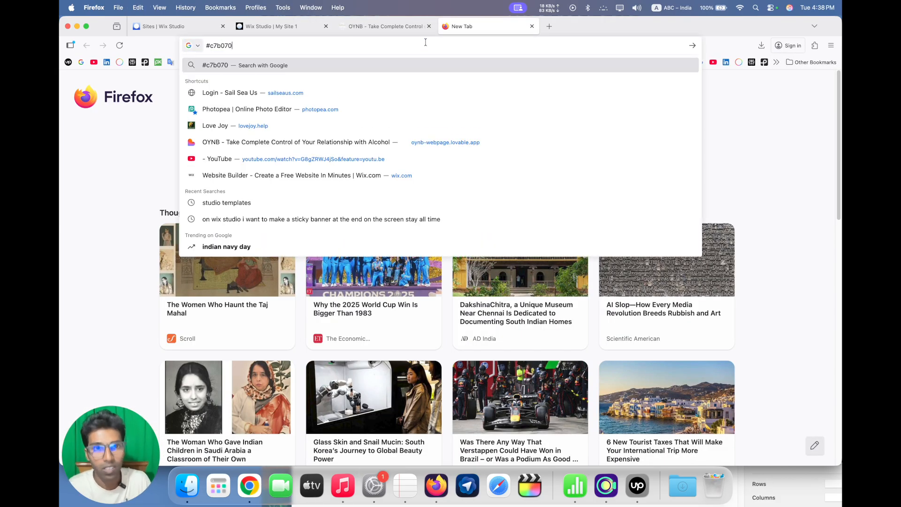
Save the Take Control logo image from the OYNB reference page
{"action": "left_click", "coordinate": [394, 26]}
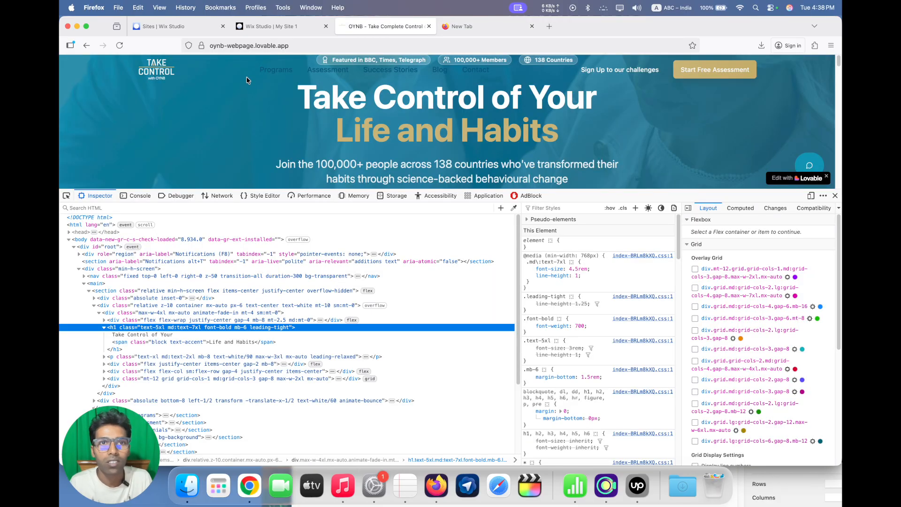
{"action": "right_click", "coordinate": [153, 80]}
{"action": "left_click", "coordinate": [193, 100]}
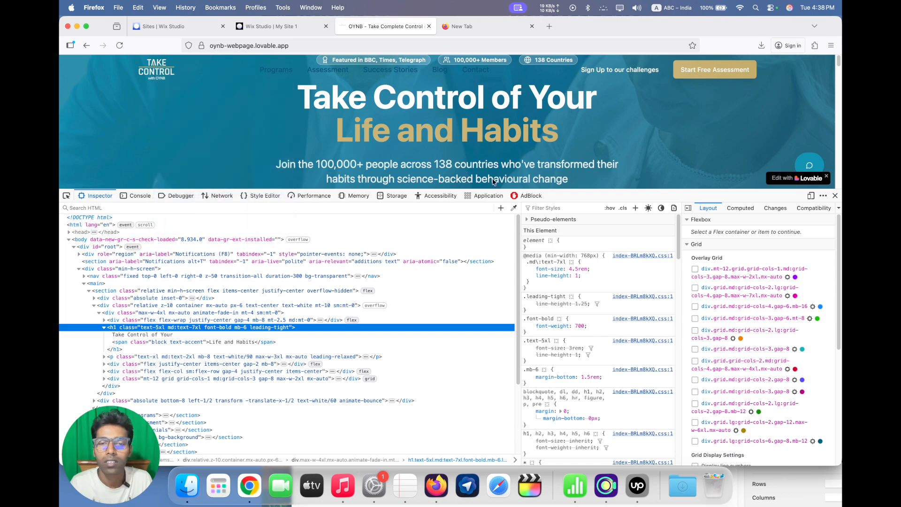
{"action": "left_click", "coordinate": [572, 266]}
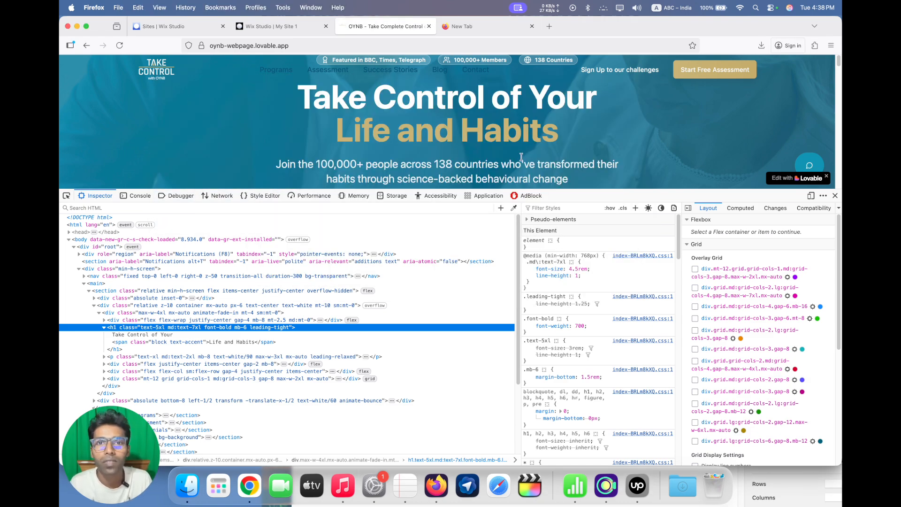
Copy the teal colour of the "Transformation Path" heading on the OYNB page by sampling it with the eyedropper
{"action": "scroll", "coordinate": [521, 156], "scroll_direction": "down", "scroll_amount": 10}
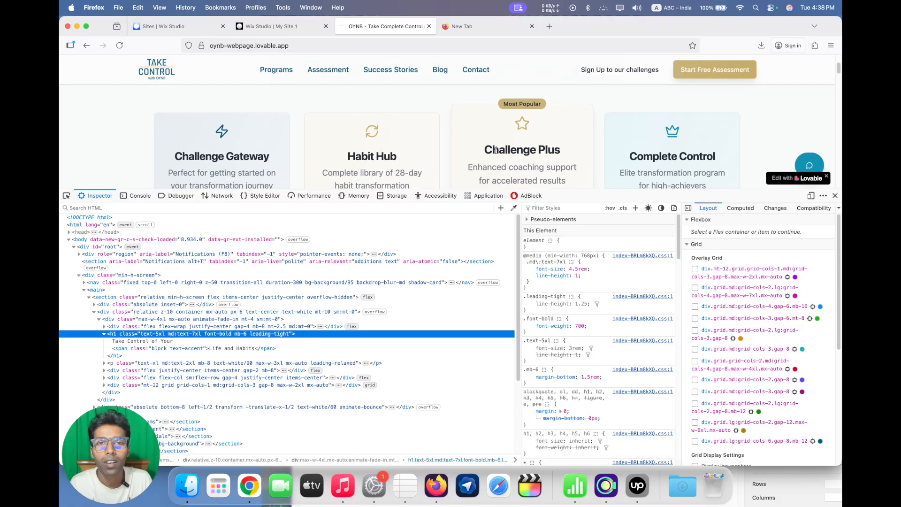
{"action": "scroll", "coordinate": [495, 149], "scroll_direction": "up", "scroll_amount": 2}
{"action": "scroll", "coordinate": [479, 144], "scroll_direction": "down", "scroll_amount": 4}
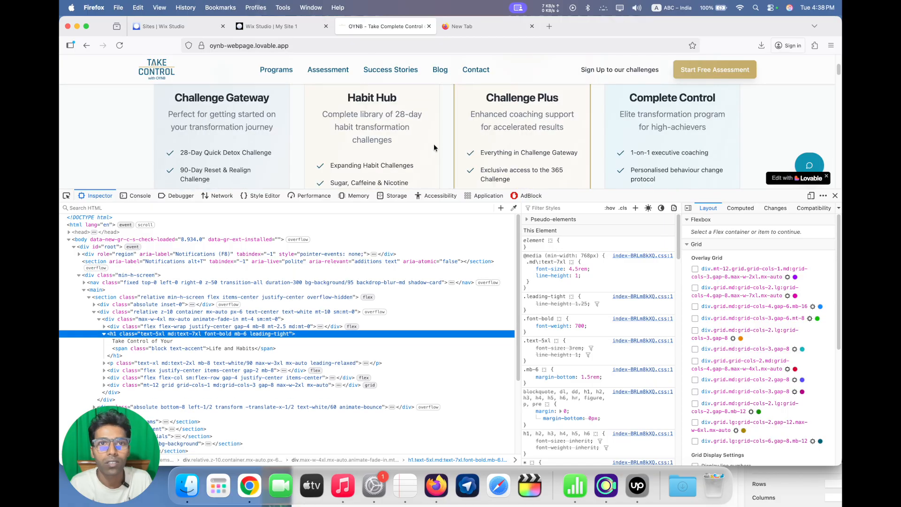
{"action": "scroll", "coordinate": [434, 147], "scroll_direction": "down", "scroll_amount": 4}
{"action": "scroll", "coordinate": [469, 136], "scroll_direction": "up", "scroll_amount": 6}
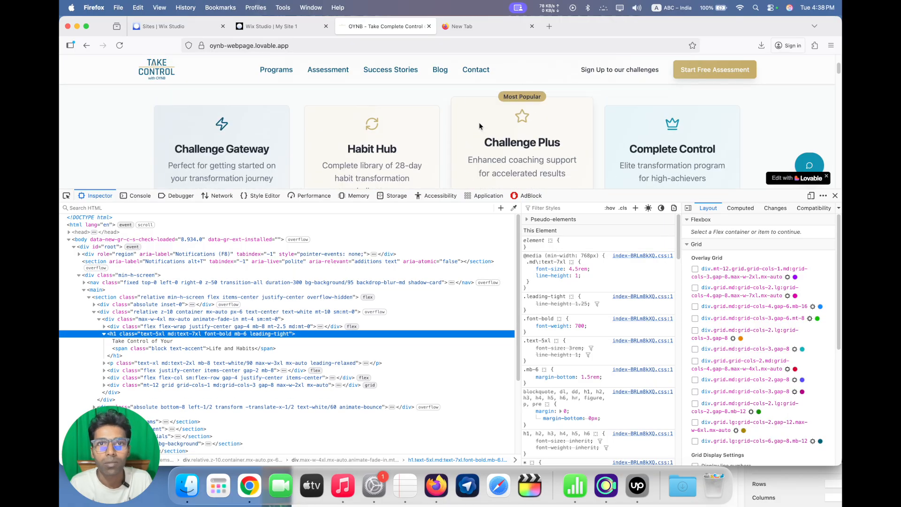
{"action": "scroll", "coordinate": [479, 126], "scroll_direction": "up", "scroll_amount": 3}
{"action": "left_click", "coordinate": [512, 209]}
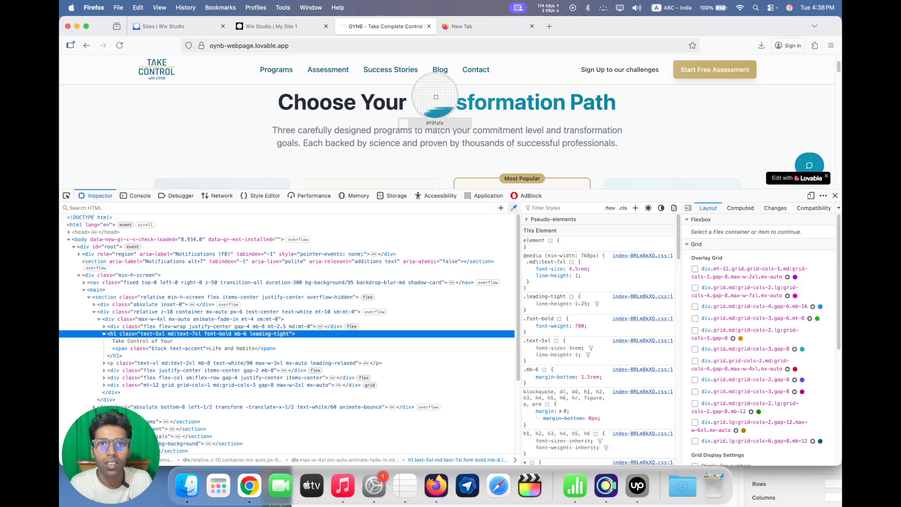
{"action": "left_click", "coordinate": [436, 99]}
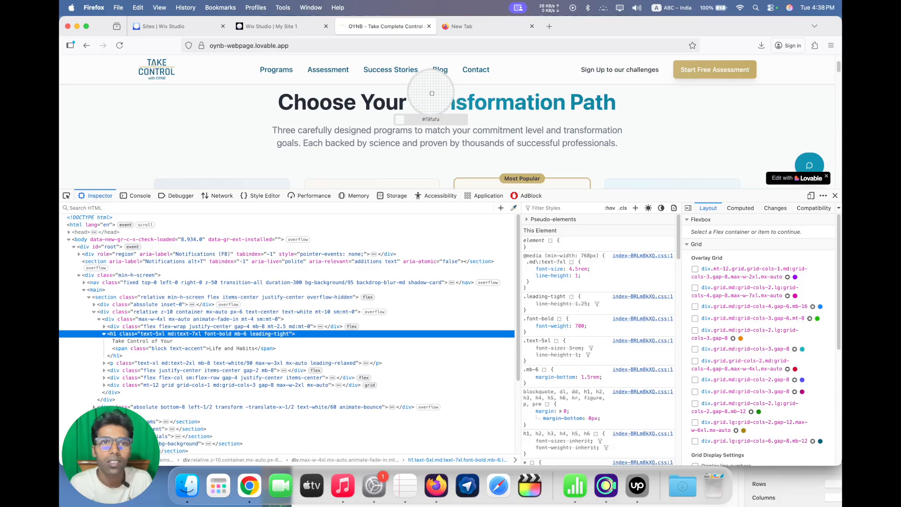
Add the copied teal #088CAC as a new site colour in the Wix Studio site styles, keeping its default name
{"action": "left_click", "coordinate": [276, 26]}
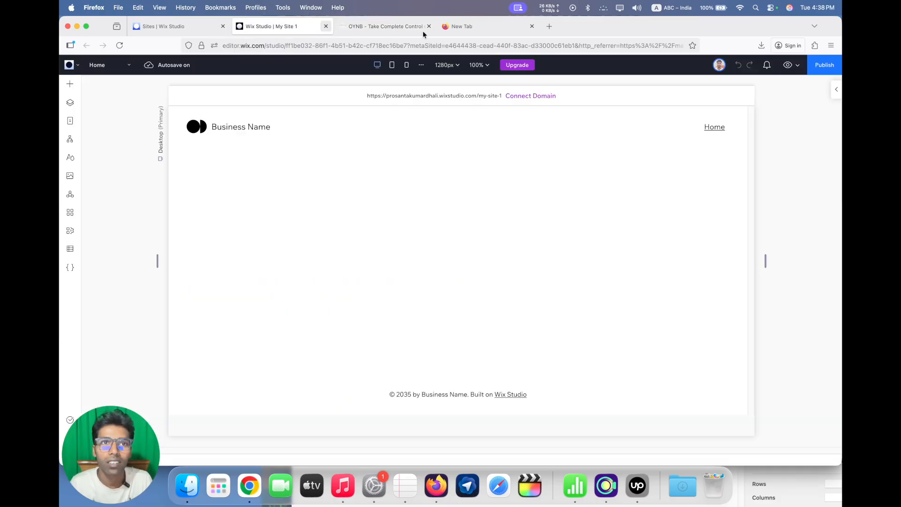
{"action": "left_click", "coordinate": [69, 158]}
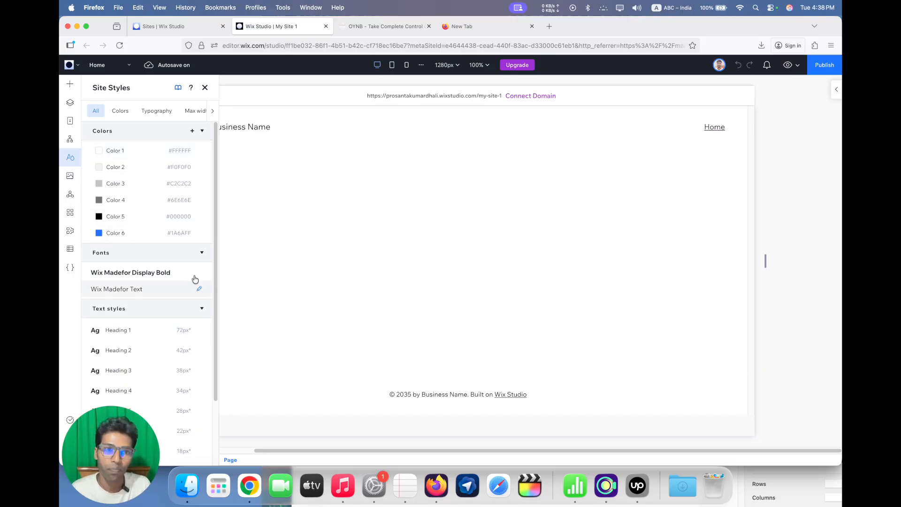
{"action": "left_click", "coordinate": [199, 235]}
{"action": "left_click", "coordinate": [215, 247]}
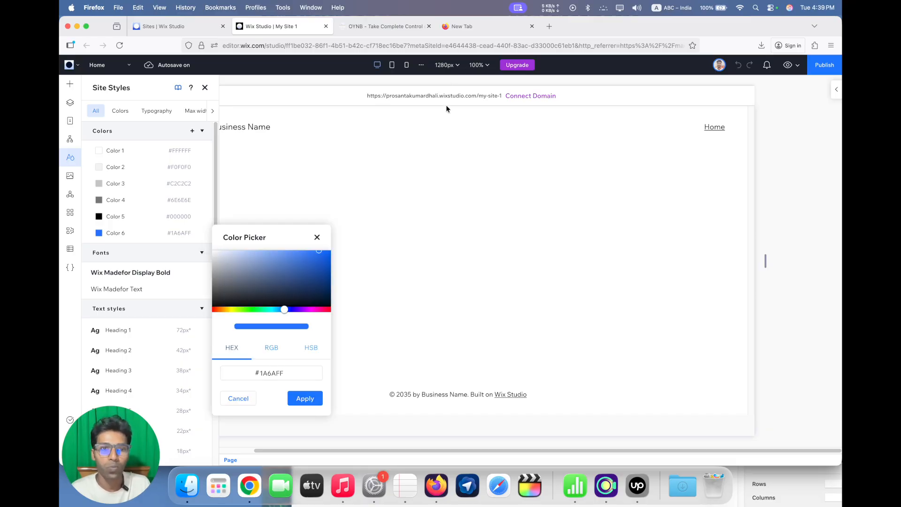
{"action": "left_click", "coordinate": [192, 131]}
{"action": "left_click", "coordinate": [269, 274]}
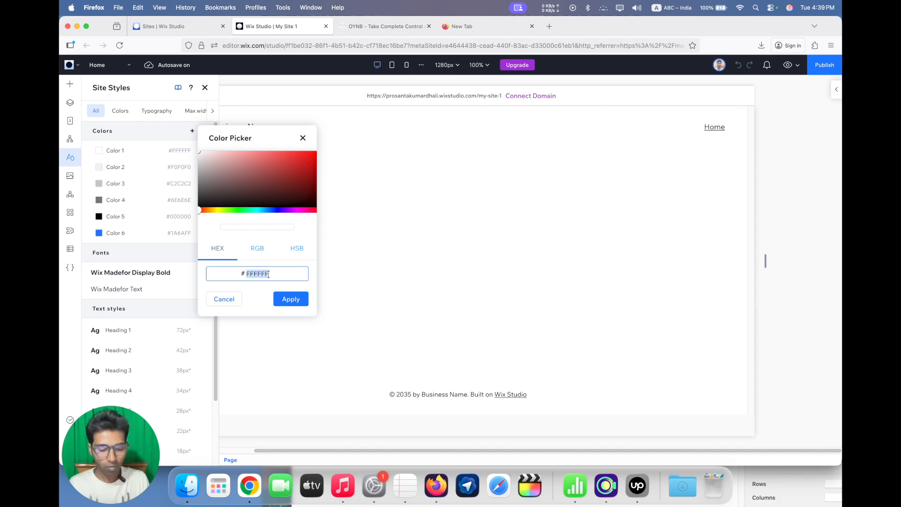
{"action": "key", "text": "super+v"}
{"action": "left_click", "coordinate": [290, 298]}
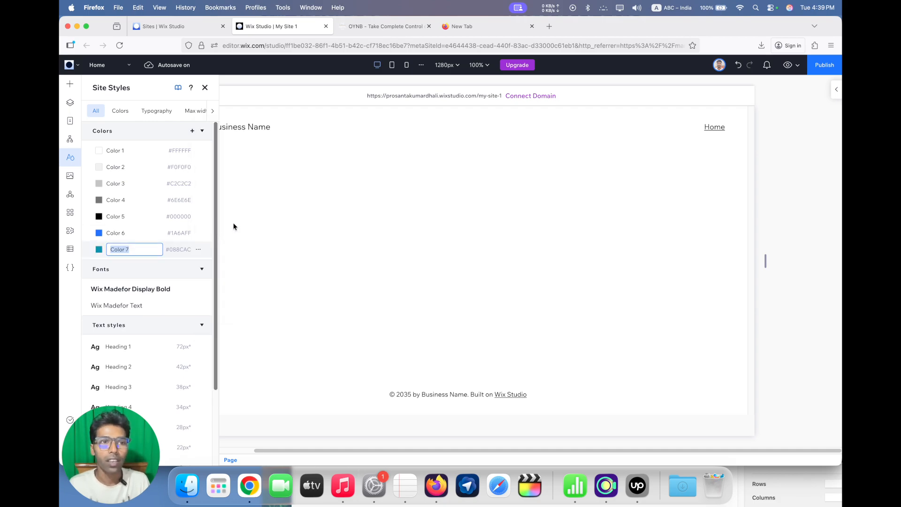
{"action": "left_click", "coordinate": [205, 237]}
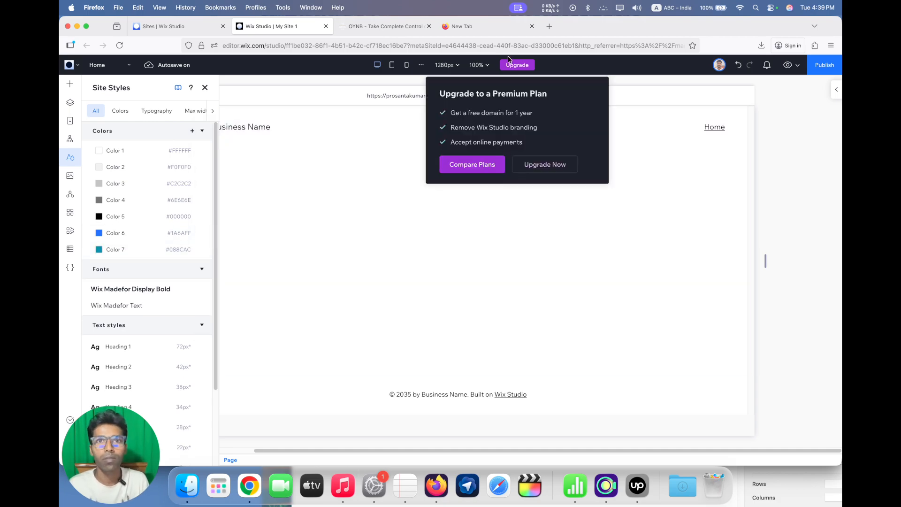
Copy the stored gold code from the new browser tab and set site colour Color 6 to #C7B070
{"action": "left_click", "coordinate": [475, 30]}
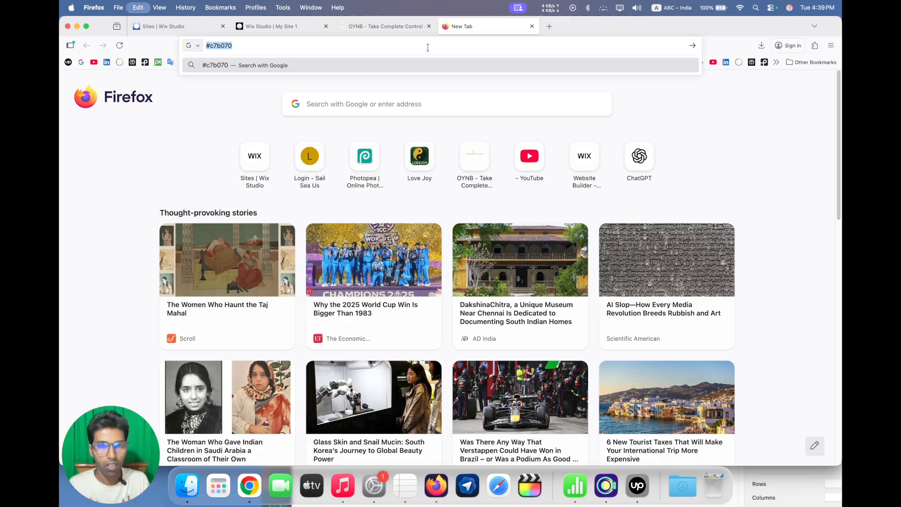
{"action": "left_click", "coordinate": [272, 26]}
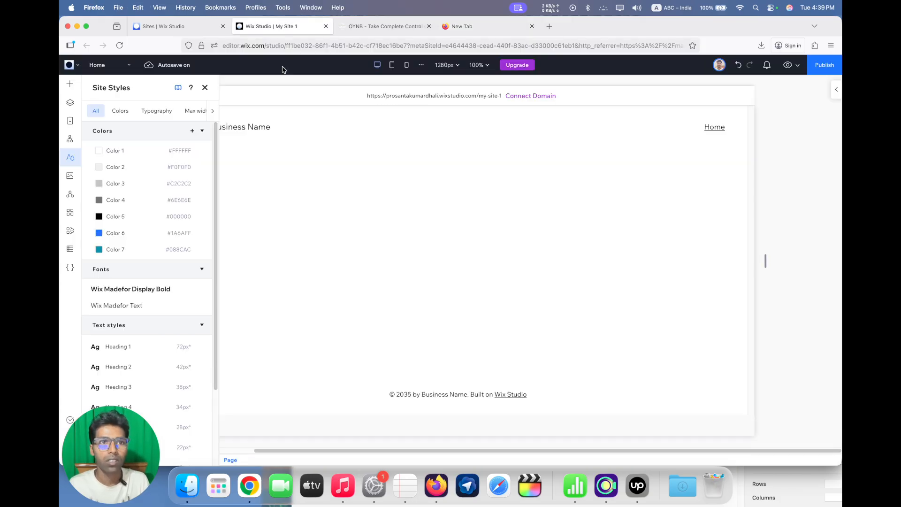
{"action": "left_click", "coordinate": [197, 236]}
{"action": "left_click", "coordinate": [215, 241]}
{"action": "left_click", "coordinate": [267, 368]}
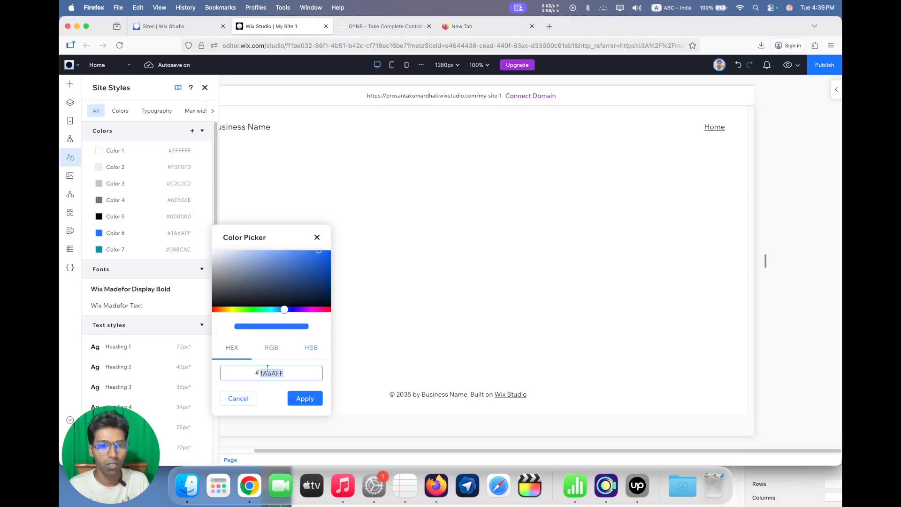
{"action": "type", "text": "C7B070"}
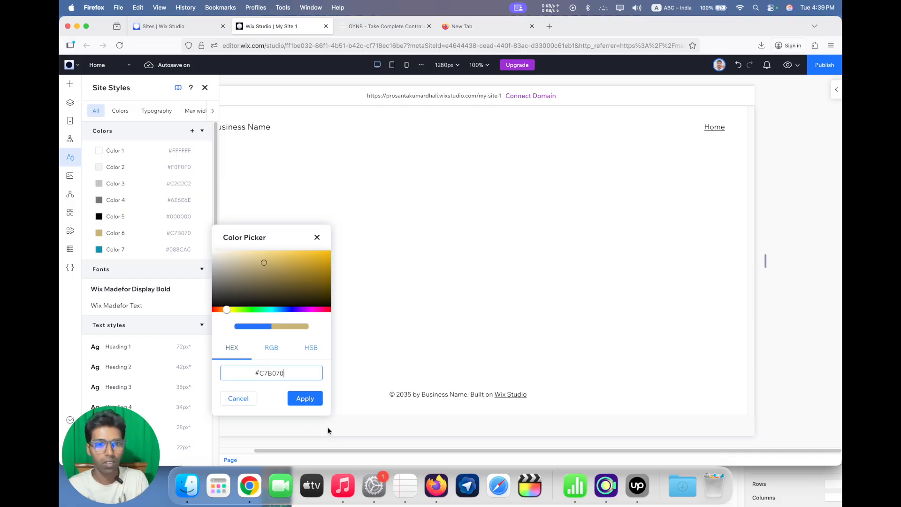
{"action": "left_click", "coordinate": [305, 398]}
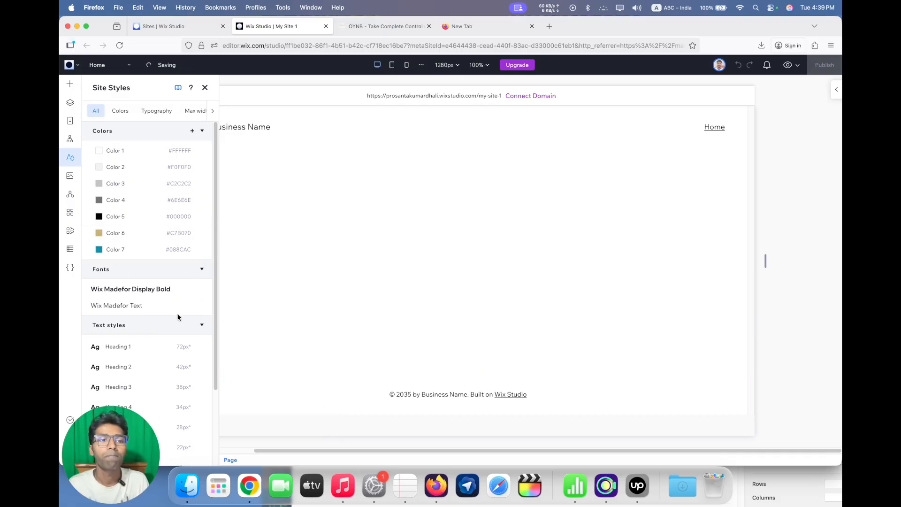
Open the font choices for replacing Wix Madefor Display Bold, and inspect the font family of the OYNB page's "Choose Your Transformation Path" heading
{"action": "left_click", "coordinate": [198, 290]}
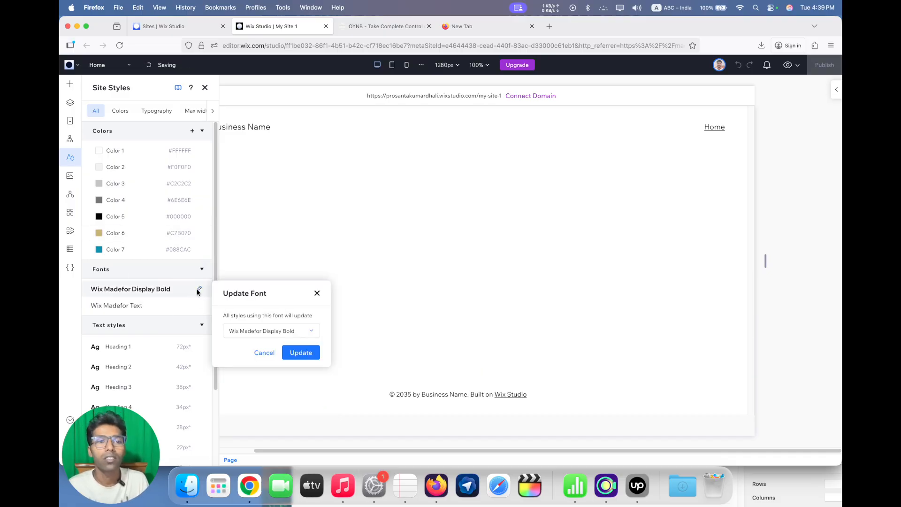
{"action": "left_click", "coordinate": [275, 330]}
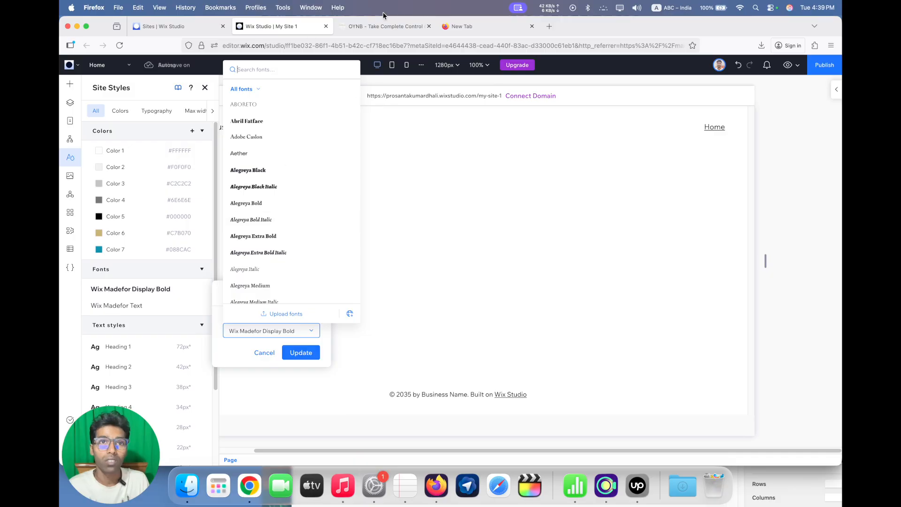
{"action": "left_click", "coordinate": [382, 32]}
{"action": "key", "text": "super+shift+c"}
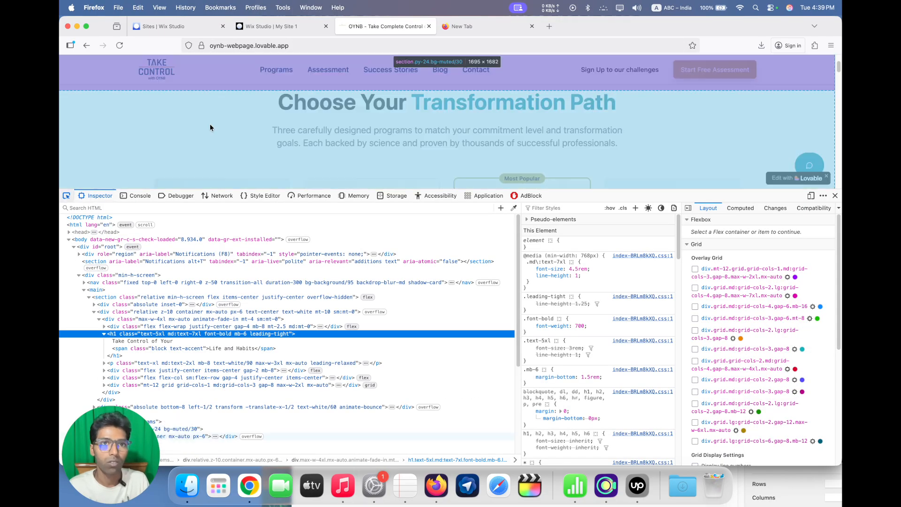
{"action": "left_click", "coordinate": [303, 93]}
{"action": "scroll", "coordinate": [609, 368], "scroll_direction": "down", "scroll_amount": 8}
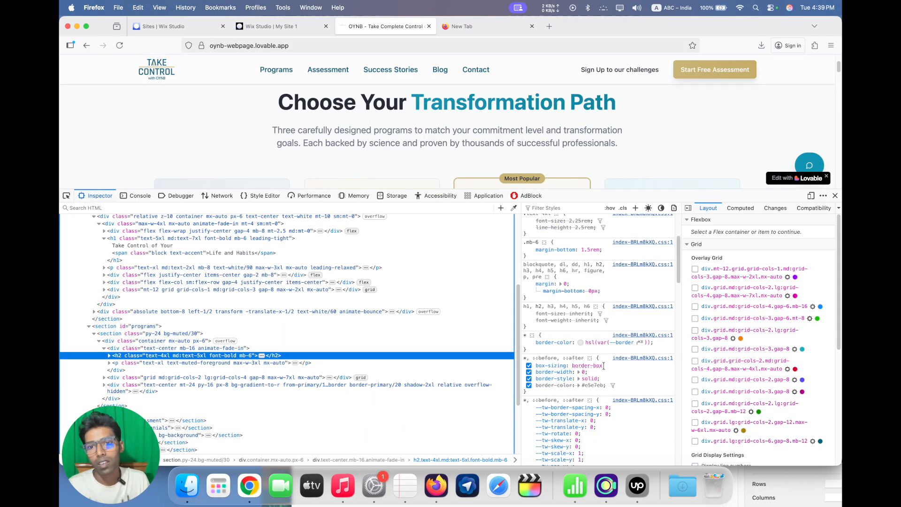
{"action": "scroll", "coordinate": [609, 368], "scroll_direction": "down", "scroll_amount": 10}
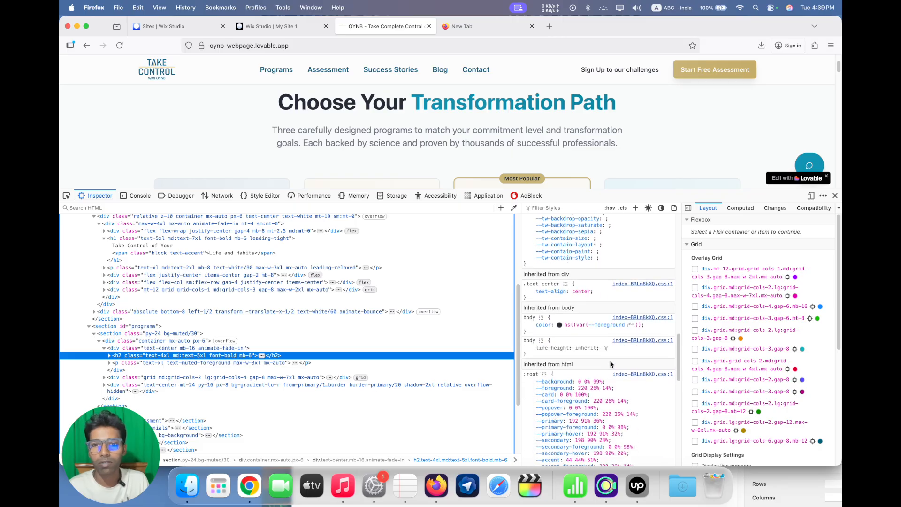
{"action": "scroll", "coordinate": [624, 370], "scroll_direction": "down", "scroll_amount": 8}
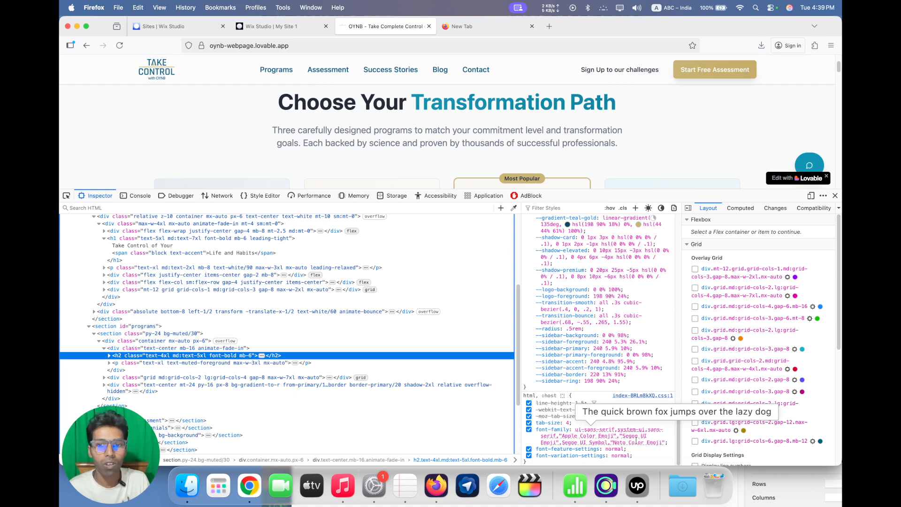
Replace the site font Wix Madefor Display Bold with Segoe UI in the Wix Studio site styles
{"action": "left_click", "coordinate": [255, 26]}
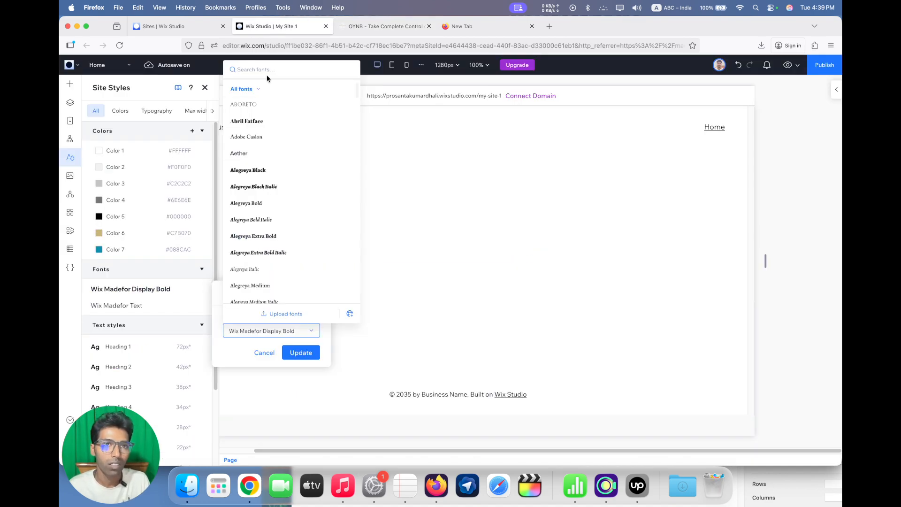
{"action": "type", "text": "seg"}
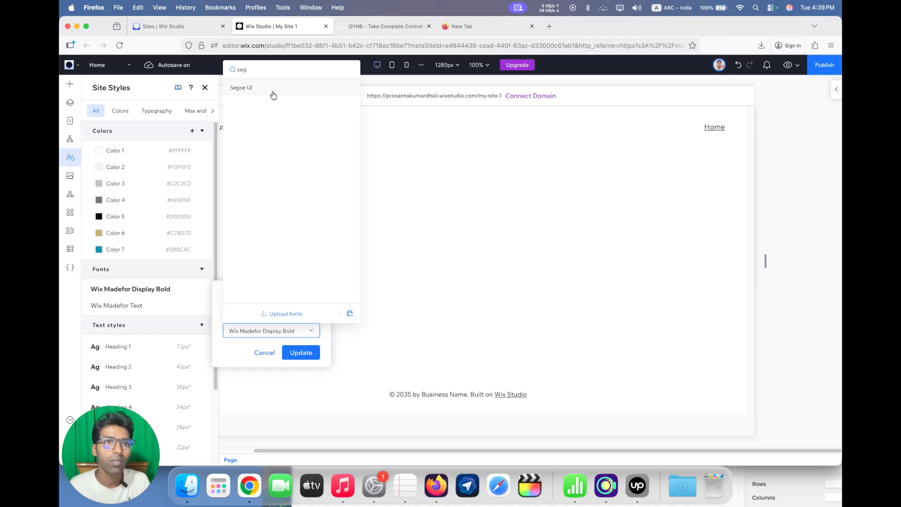
{"action": "left_click", "coordinate": [273, 89]}
{"action": "left_click", "coordinate": [301, 352]}
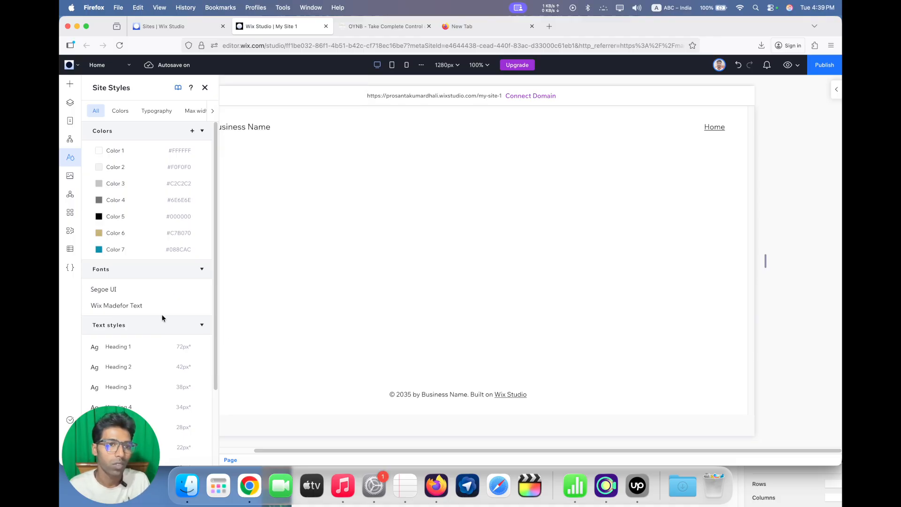
Replace the site font Wix Madefor Text with Segoe UI as well, and close the site styles
{"action": "left_click", "coordinate": [197, 309]}
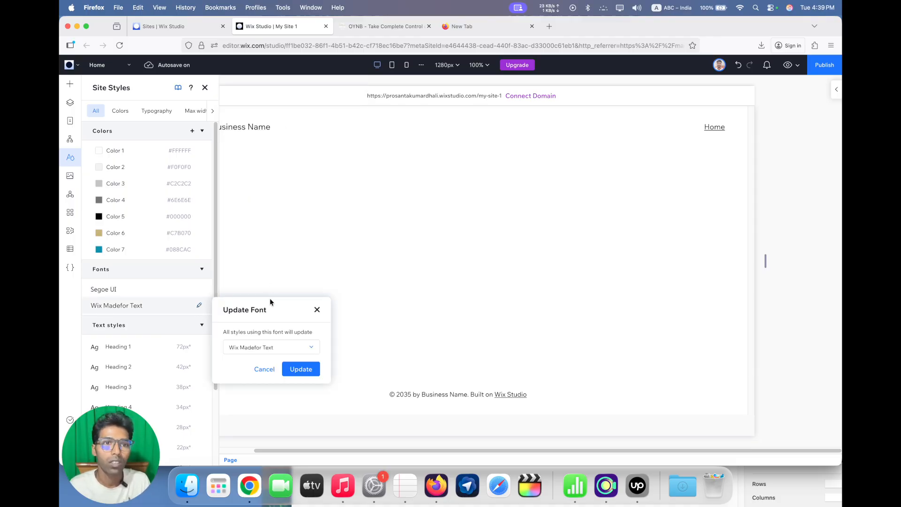
{"action": "left_click", "coordinate": [271, 349]}
{"action": "left_click", "coordinate": [258, 104]}
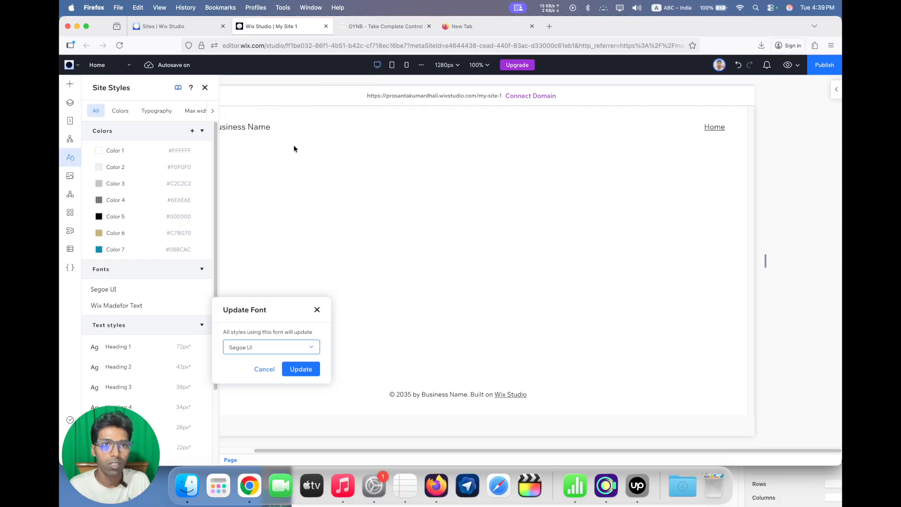
{"action": "left_click", "coordinate": [298, 368]}
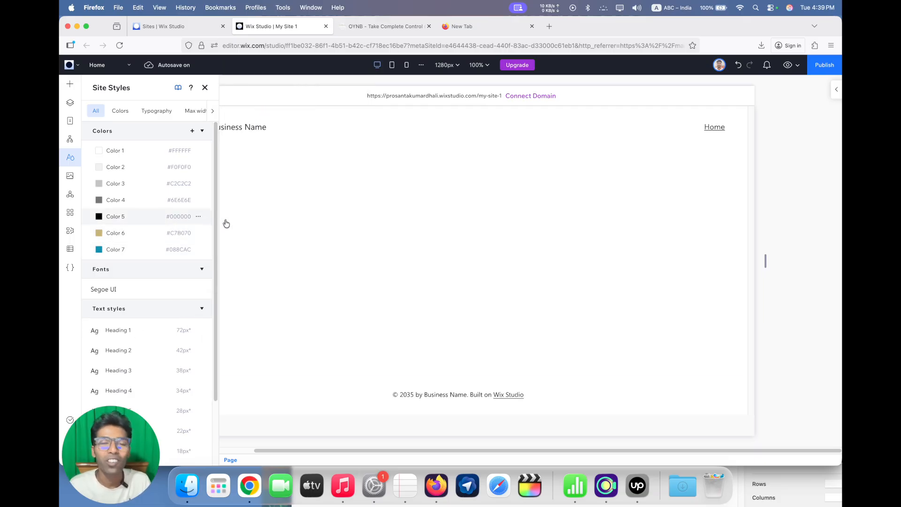
{"action": "left_click", "coordinate": [205, 89]}
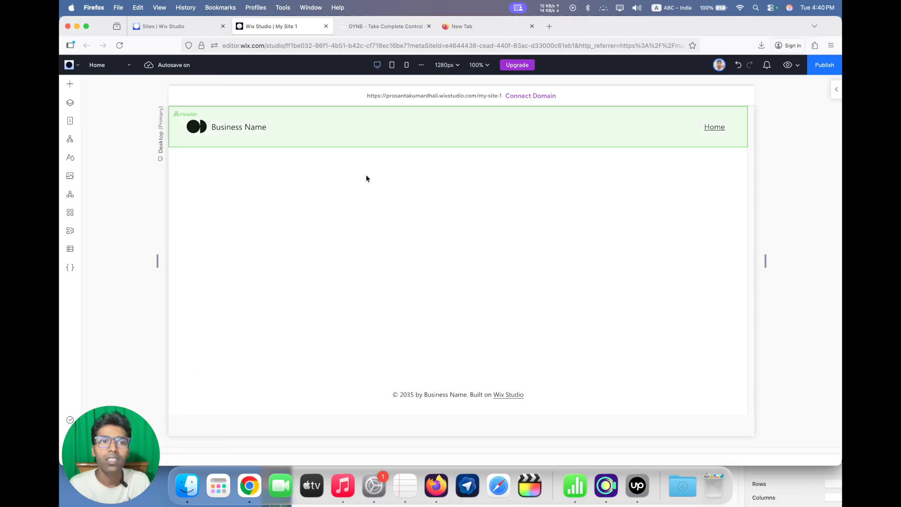
Add the designed Welcome section "Explore What Lies Beyond" with the green field background to the Home page below the header
{"action": "left_click", "coordinate": [70, 84]}
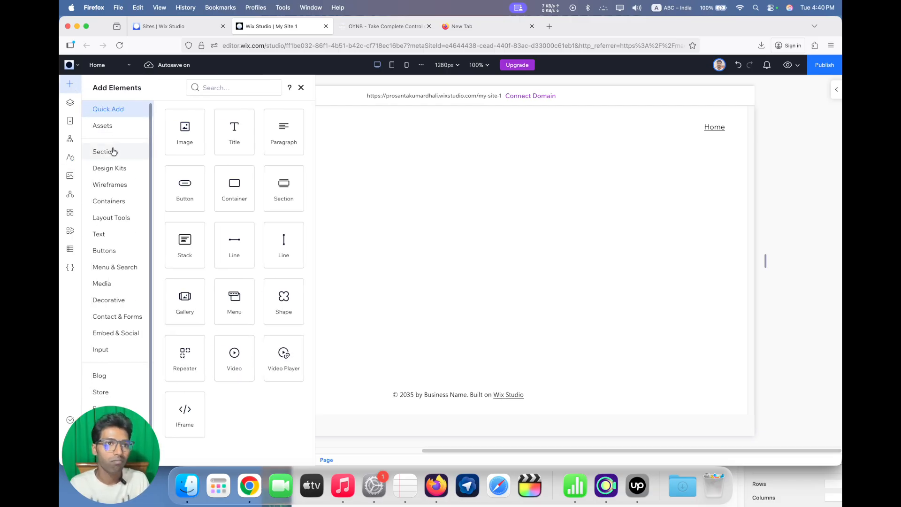
{"action": "left_click", "coordinate": [112, 151]}
{"action": "scroll", "coordinate": [322, 300], "scroll_direction": "down", "scroll_amount": 3}
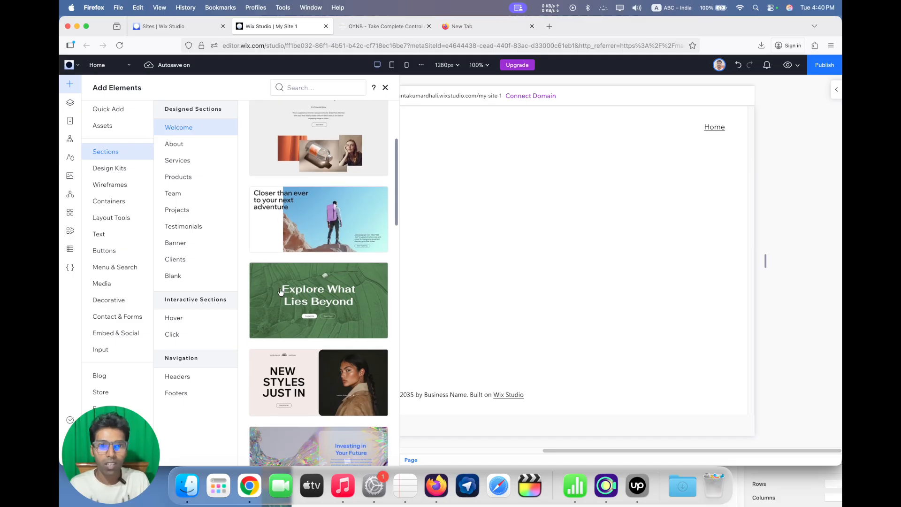
{"action": "left_click_drag", "start_coordinate": [280, 291], "coordinate": [460, 277]}
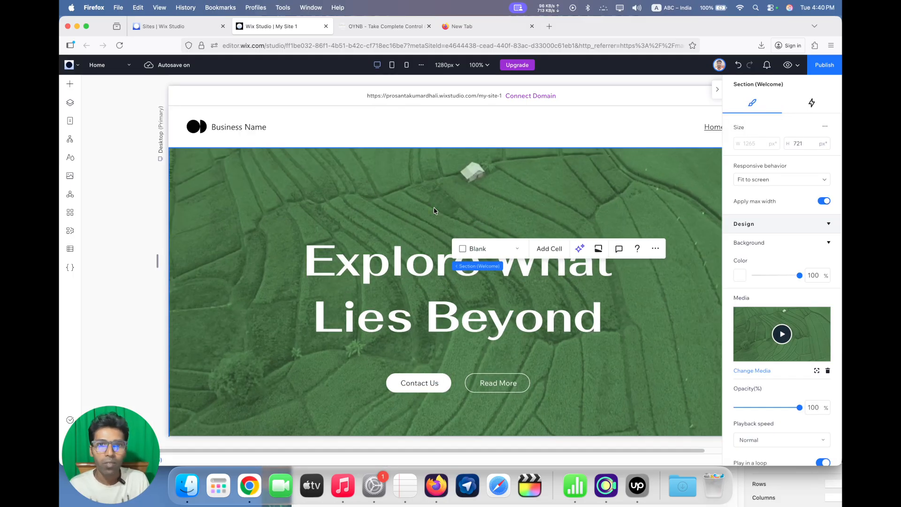
{"action": "scroll", "coordinate": [433, 272], "scroll_direction": "down", "scroll_amount": 3}
{"action": "scroll", "coordinate": [431, 331], "scroll_direction": "up", "scroll_amount": 3}
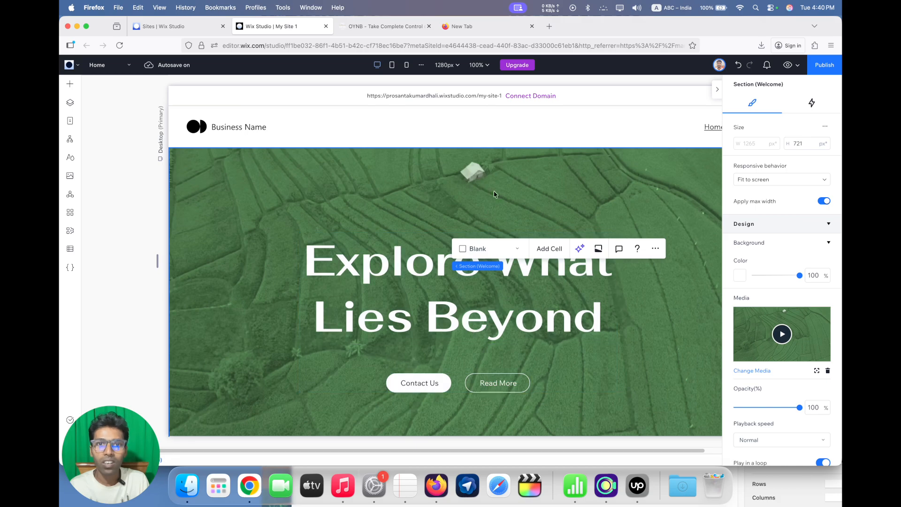
Apply the site's Heading 1 style to the "Explore What Lies Beyond" title in the Welcome section
{"action": "left_click", "coordinate": [501, 266]}
{"action": "left_click", "coordinate": [499, 273]}
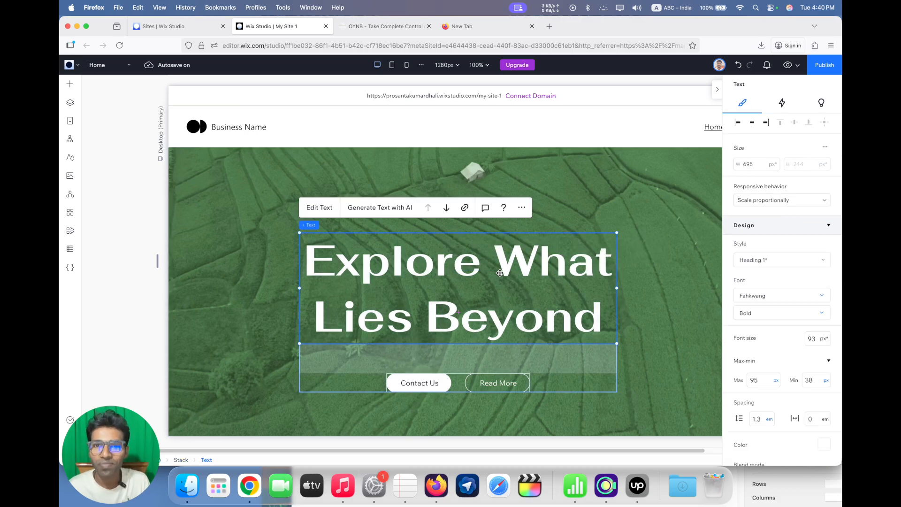
{"action": "left_click", "coordinate": [777, 261]}
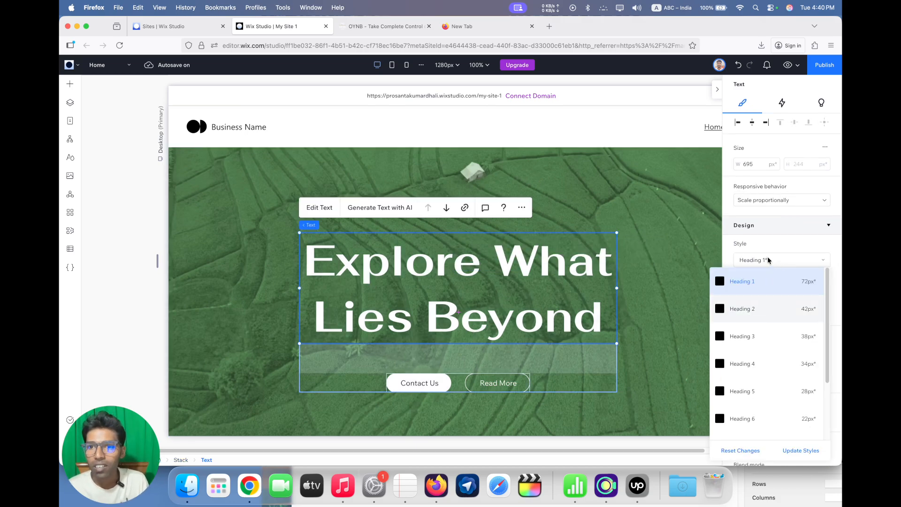
{"action": "left_click", "coordinate": [742, 281]}
{"action": "left_click", "coordinate": [765, 263]}
{"action": "left_click", "coordinate": [751, 281]}
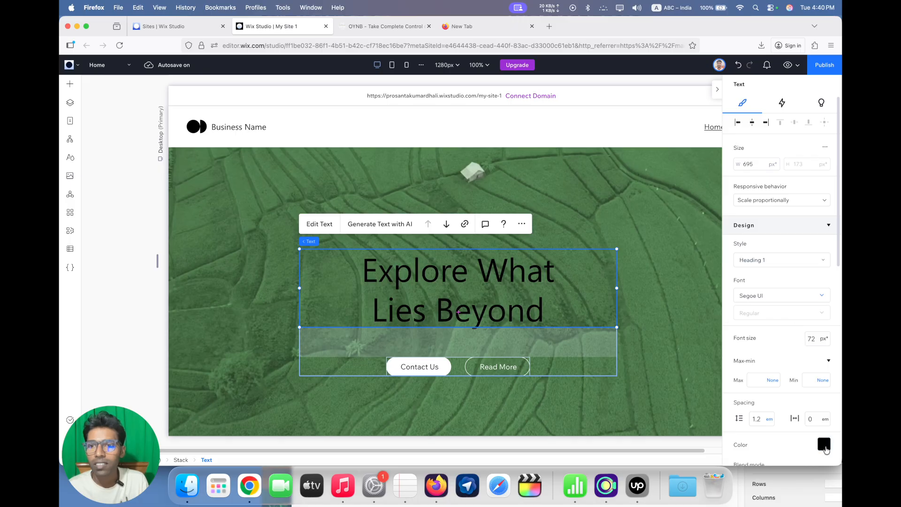
Set the Welcome section title's text colour to the white theme colour #FFFFFF
{"action": "left_click", "coordinate": [824, 444]}
{"action": "left_click", "coordinate": [749, 365]}
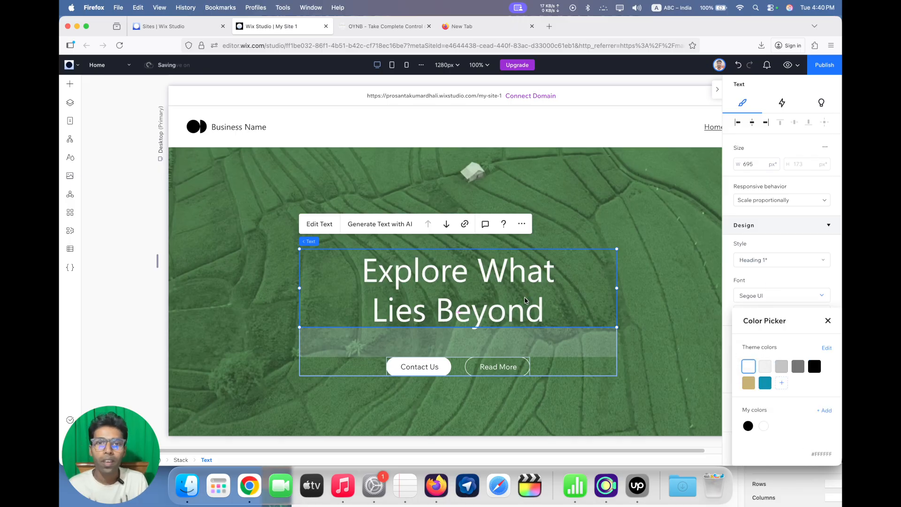
{"action": "left_click", "coordinate": [739, 287]}
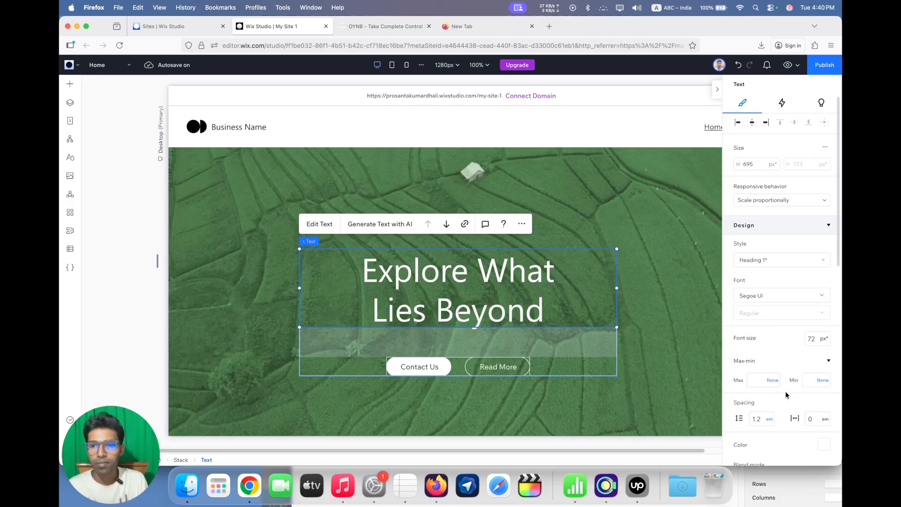
Close the inspector on the OYNB page and copy its hero heading "Take Control of Your Life and Habits"
{"action": "left_click", "coordinate": [374, 22]}
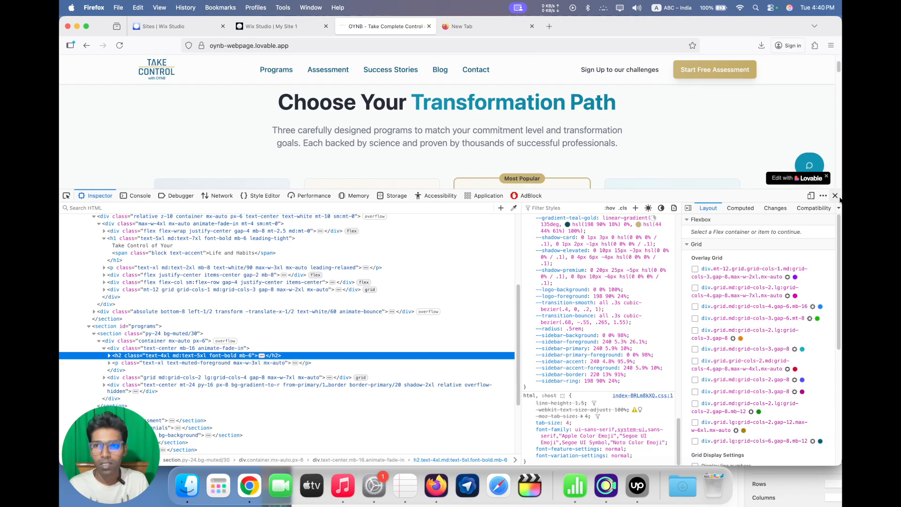
{"action": "left_click", "coordinate": [834, 196]}
{"action": "scroll", "coordinate": [508, 216], "scroll_direction": "up", "scroll_amount": 10}
{"action": "triple_click", "coordinate": [357, 190]}
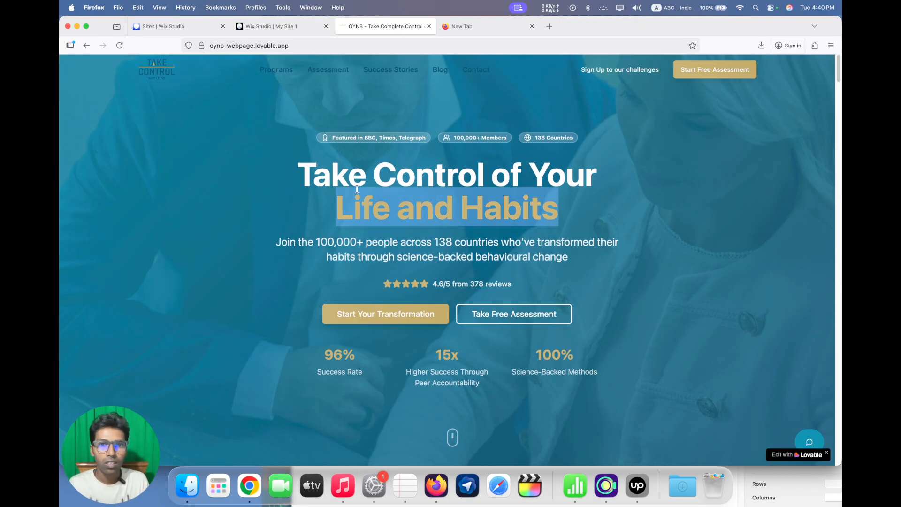
{"action": "left_click", "coordinate": [314, 171]}
{"action": "left_click_drag", "start_coordinate": [302, 171], "coordinate": [561, 192]}
{"action": "key", "text": "super+c"}
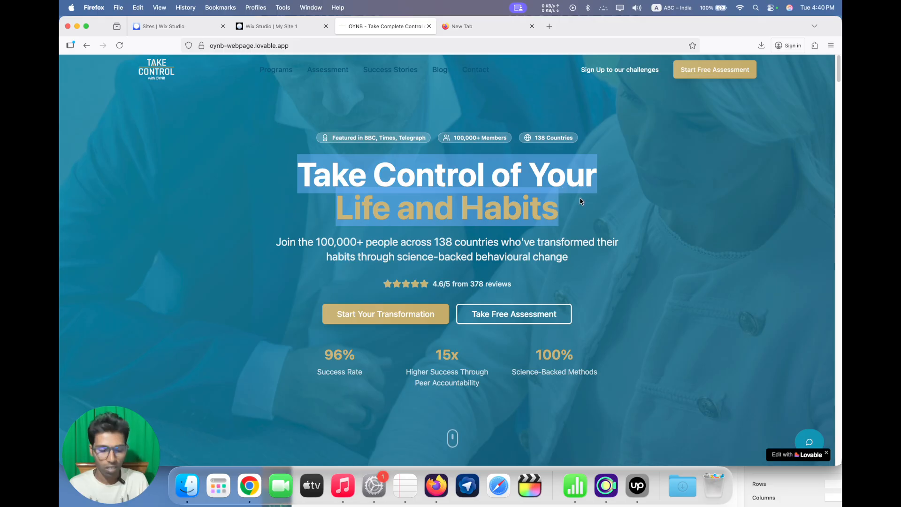
Replace the Welcome section title in Wix Studio with the copied heading "Take Control of Your Life and Habits"
{"action": "left_click", "coordinate": [266, 22]}
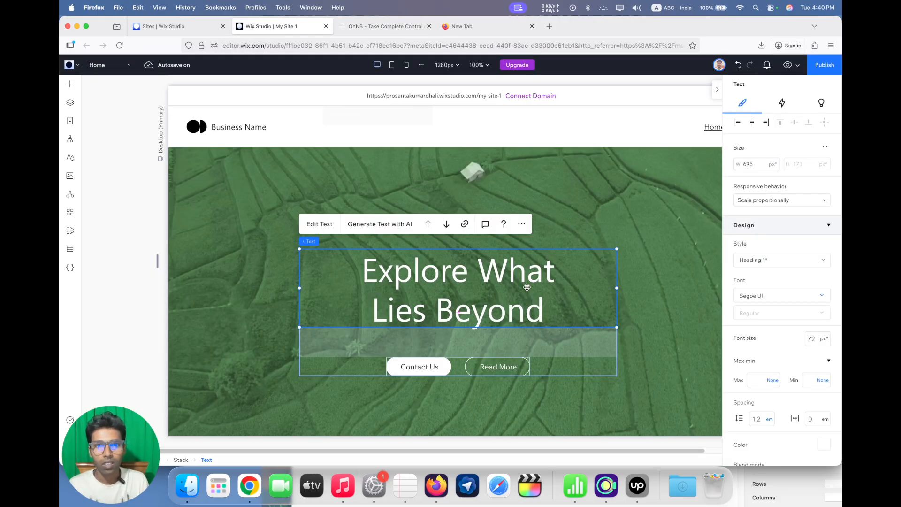
{"action": "double_click", "coordinate": [418, 280]}
{"action": "key", "text": "super+v"}
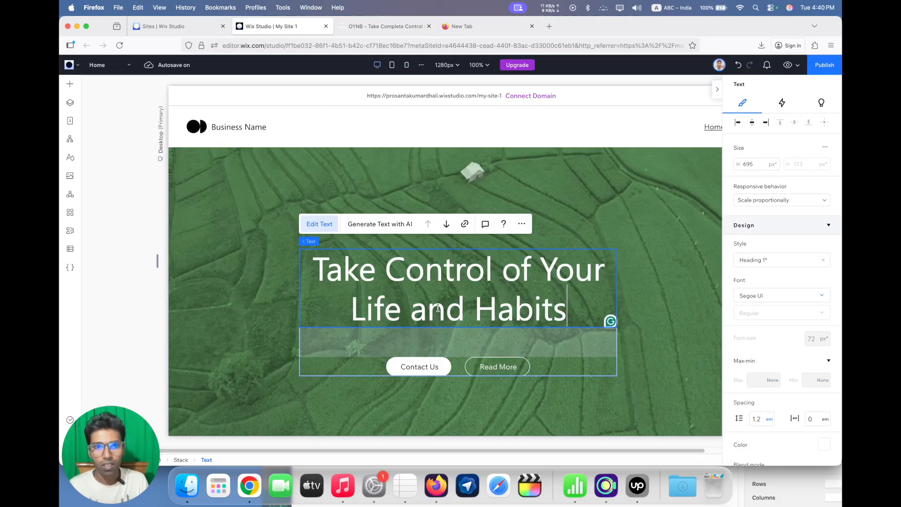
Colour only the words "Life and Habits" in the title with the gold theme colour, matching the OYNB page
{"action": "left_click", "coordinate": [359, 26]}
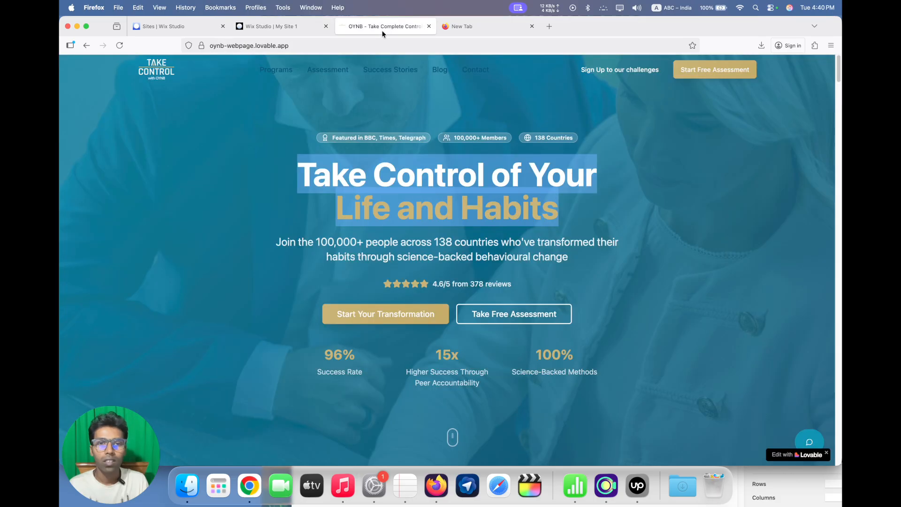
{"action": "left_click", "coordinate": [310, 27]}
{"action": "scroll", "coordinate": [767, 356], "scroll_direction": "down", "scroll_amount": 3}
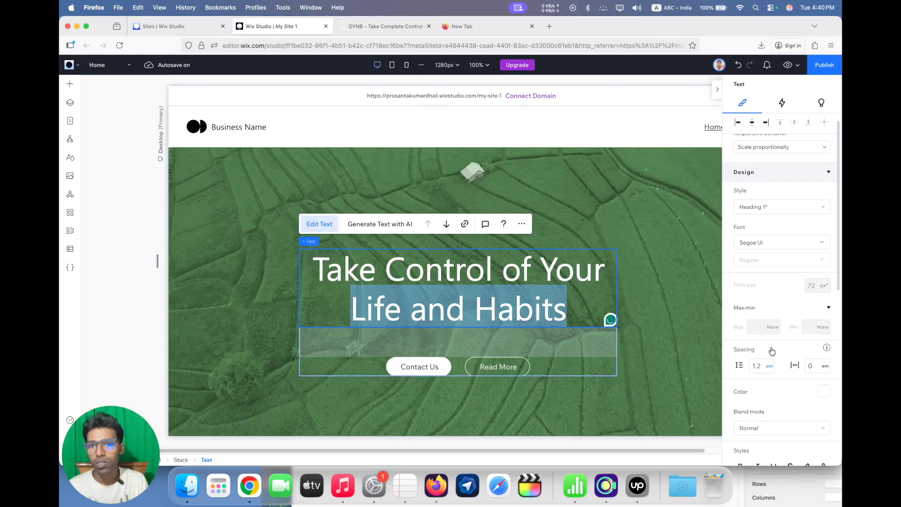
{"action": "scroll", "coordinate": [767, 356], "scroll_direction": "down", "scroll_amount": 5}
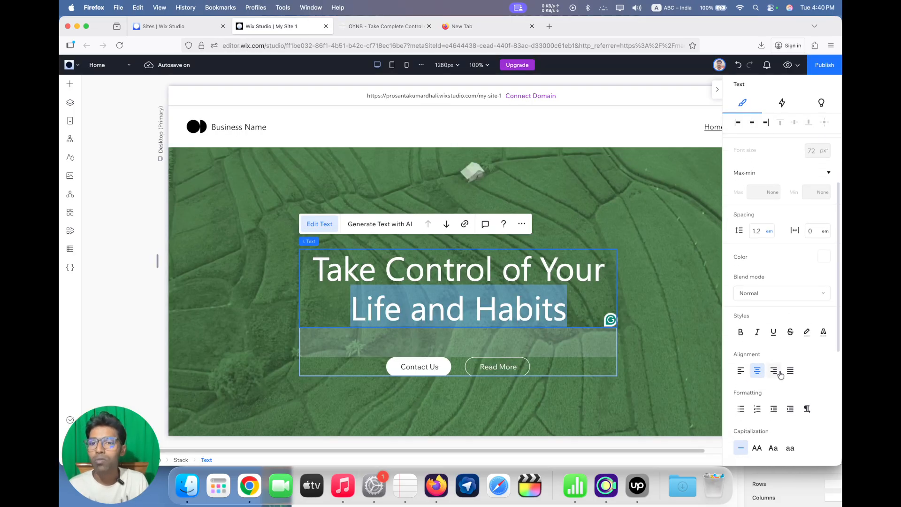
{"action": "scroll", "coordinate": [777, 372], "scroll_direction": "down", "scroll_amount": 2}
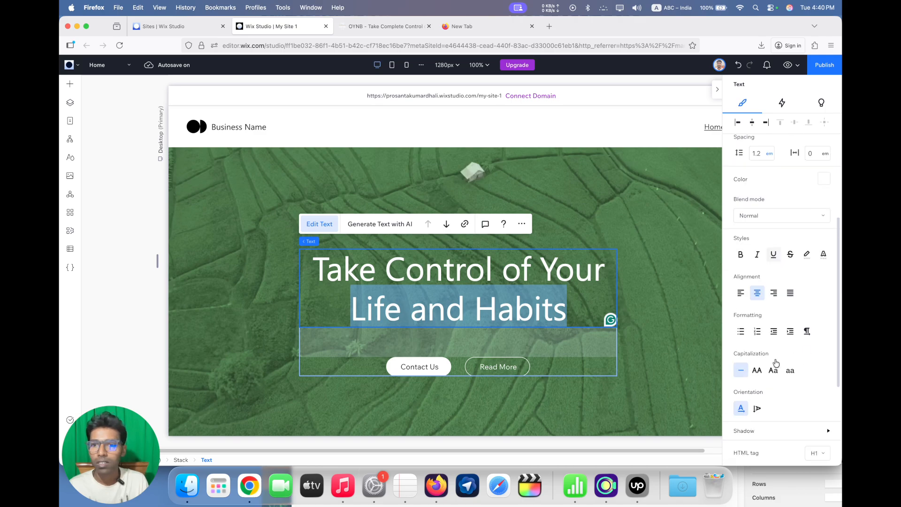
{"action": "scroll", "coordinate": [781, 368], "scroll_direction": "down", "scroll_amount": 3}
{"action": "scroll", "coordinate": [784, 370], "scroll_direction": "up", "scroll_amount": 4}
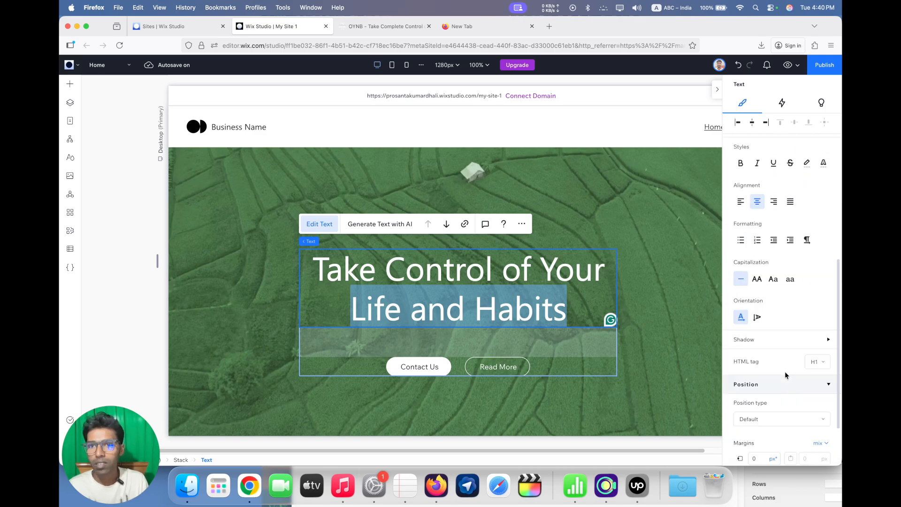
{"action": "scroll", "coordinate": [785, 372], "scroll_direction": "up", "scroll_amount": 1}
{"action": "left_click", "coordinate": [824, 206]}
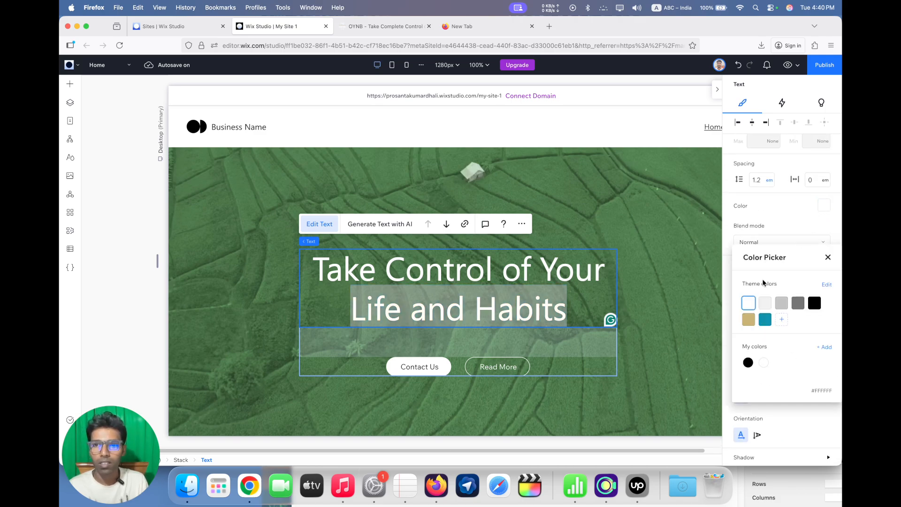
{"action": "left_click", "coordinate": [749, 319]}
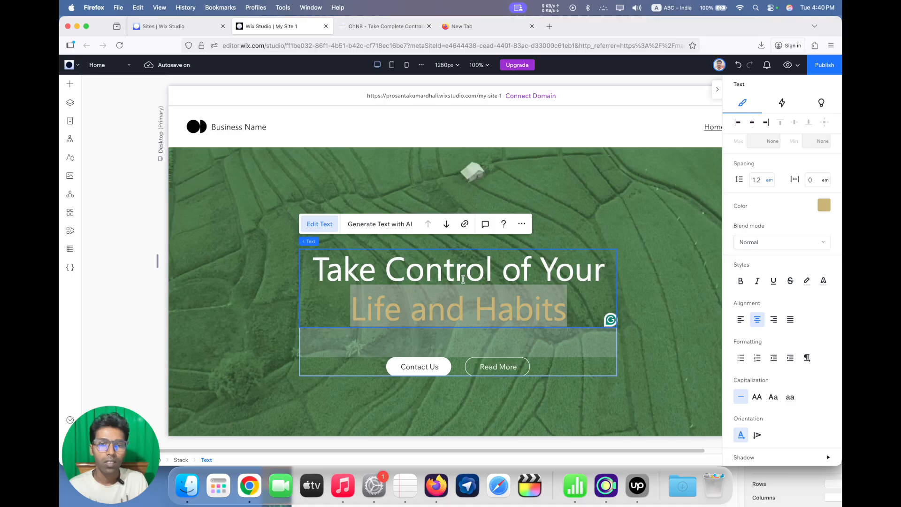
Compare the title with the OYNB hero heading and make the whole title bold
{"action": "triple_click", "coordinate": [463, 279]}
{"action": "left_click", "coordinate": [396, 28]}
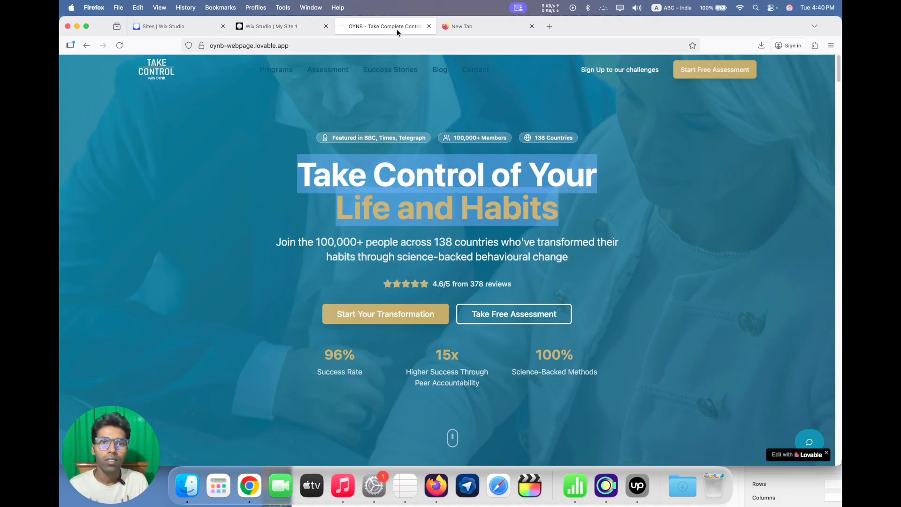
{"action": "left_click", "coordinate": [423, 162]}
{"action": "left_click", "coordinate": [291, 28]}
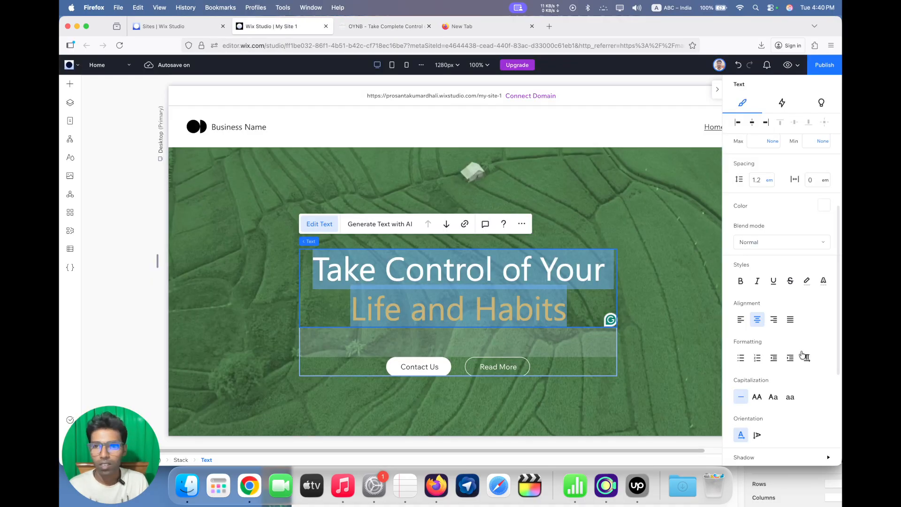
{"action": "left_click", "coordinate": [741, 280]}
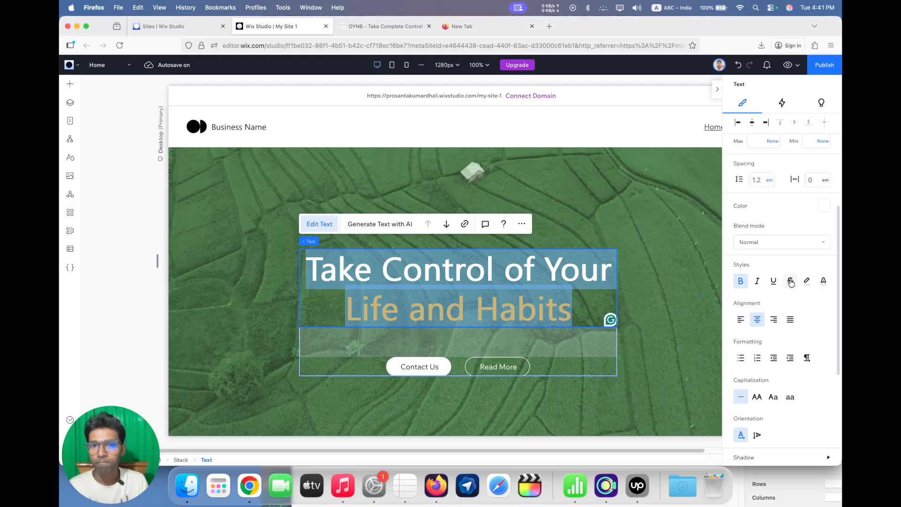
{"action": "left_click", "coordinate": [671, 292]}
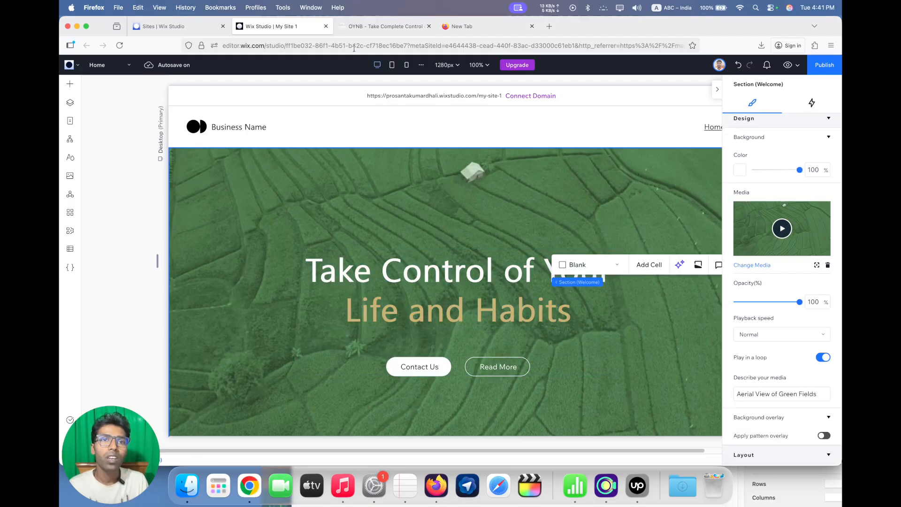
Copy the "Join the 100,000+ people across 138 countries" paragraph from the OYNB hero and return to the Wix Studio editor
{"action": "left_click", "coordinate": [380, 27]}
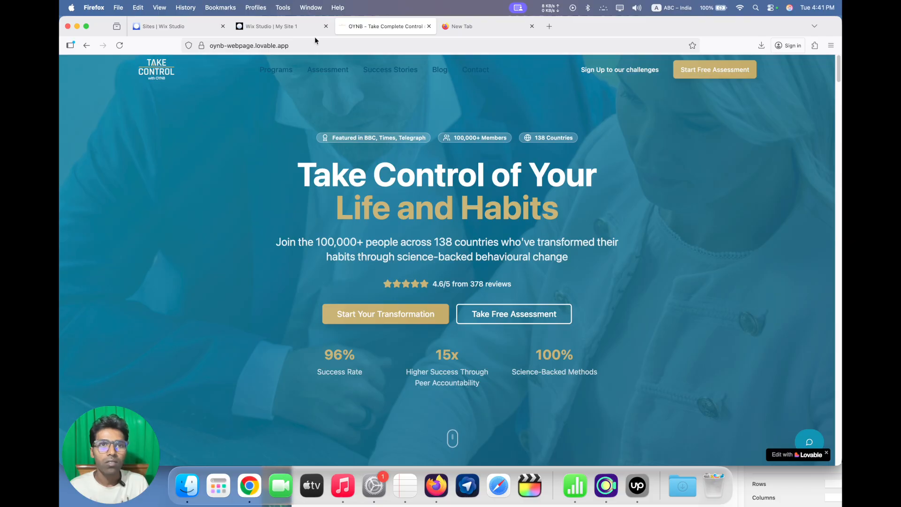
{"action": "triple_click", "coordinate": [371, 241]}
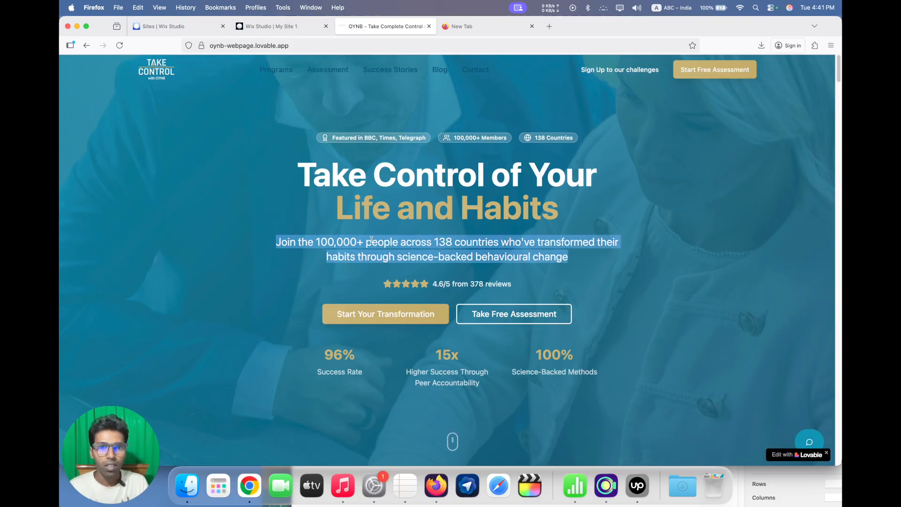
{"action": "key", "text": "super+c"}
{"action": "left_click", "coordinate": [293, 29]}
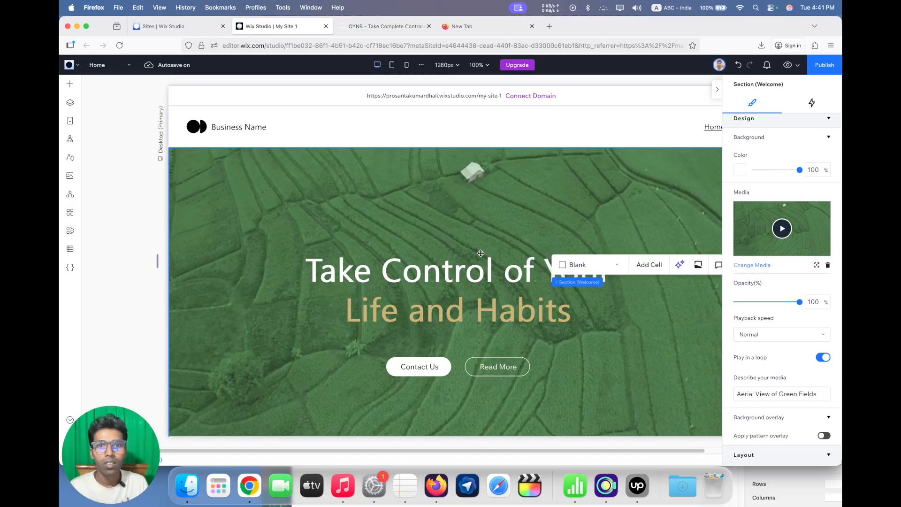
Add a Paragraph element to the Welcome section's stack, between the title and the buttons
{"action": "left_click", "coordinate": [70, 83]}
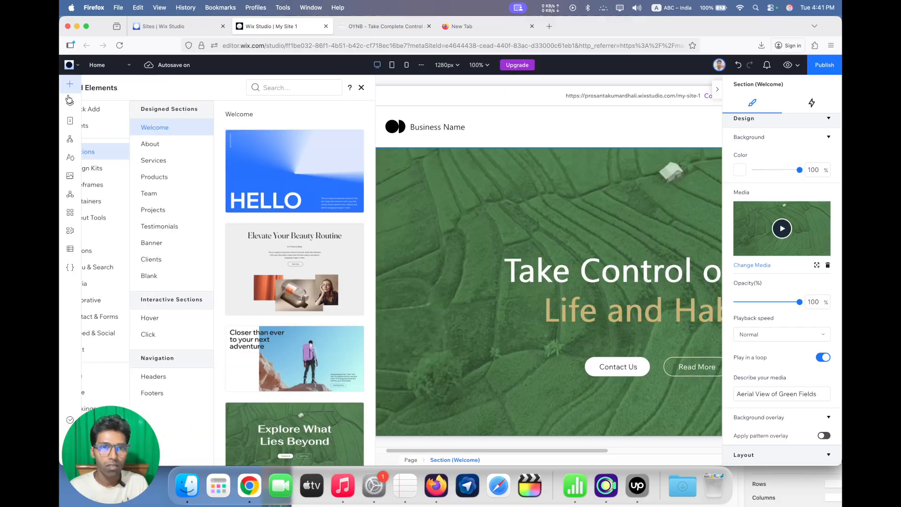
{"action": "left_click", "coordinate": [106, 112]}
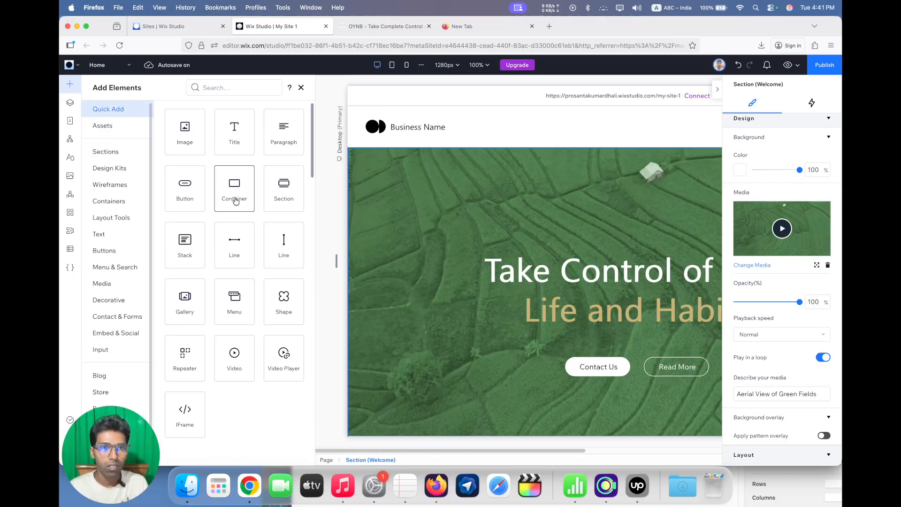
{"action": "left_click_drag", "start_coordinate": [270, 137], "coordinate": [470, 345]}
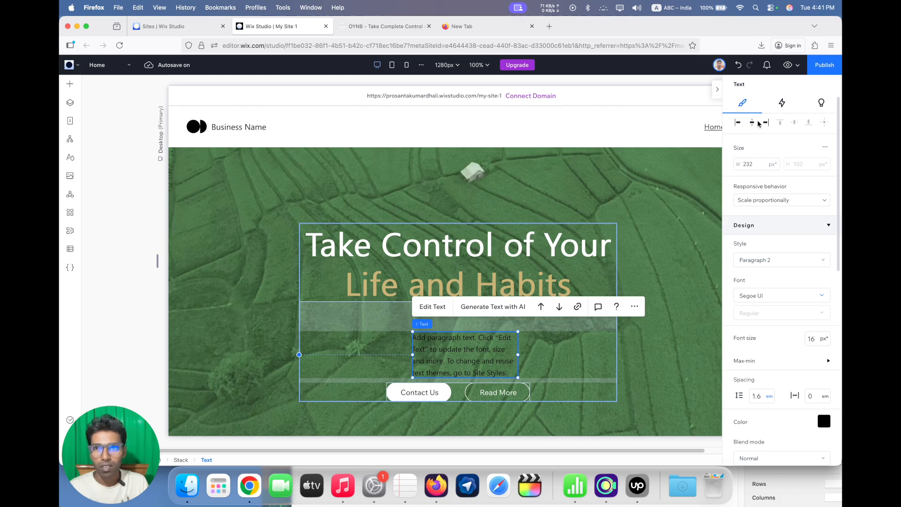
Set the paragraph's width to 100% using advanced sizing and replace its placeholder text with the copied "Join the 100,000+ people across 138 countries" text
{"action": "left_click", "coordinate": [825, 151]}
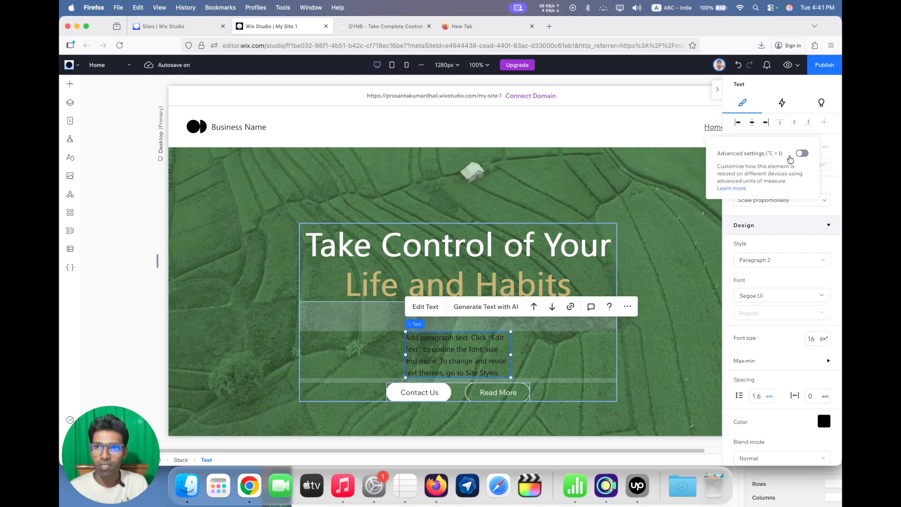
{"action": "left_click", "coordinate": [802, 153]}
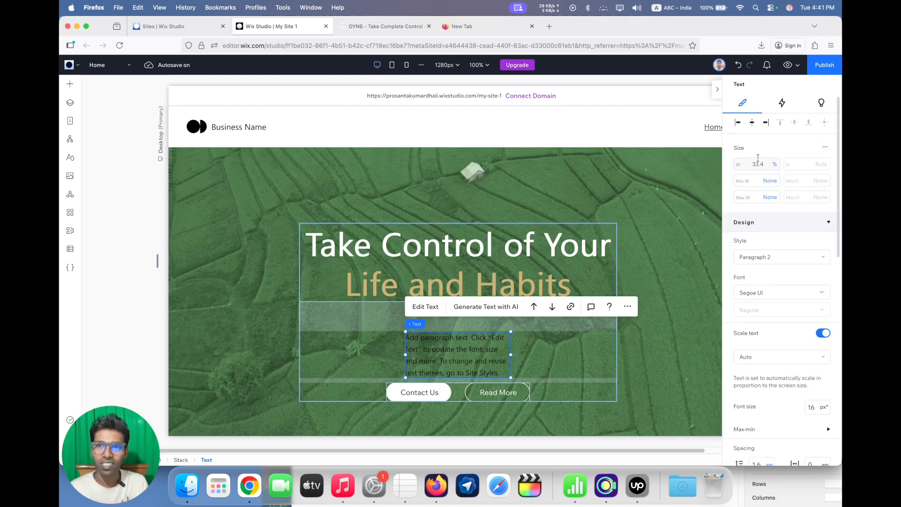
{"action": "left_click", "coordinate": [757, 163]}
{"action": "type", "text": "100"}
{"action": "key", "text": "Return"}
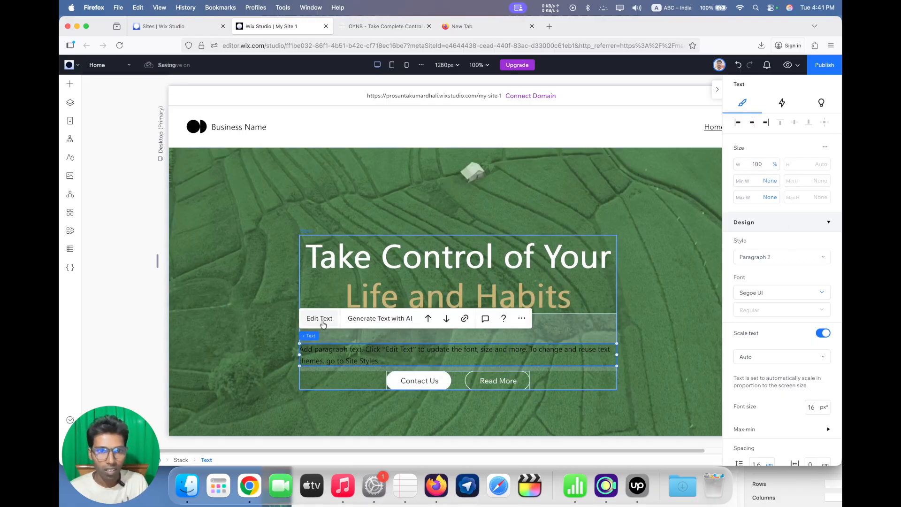
{"action": "double_click", "coordinate": [374, 354]}
{"action": "key", "text": "super+v"}
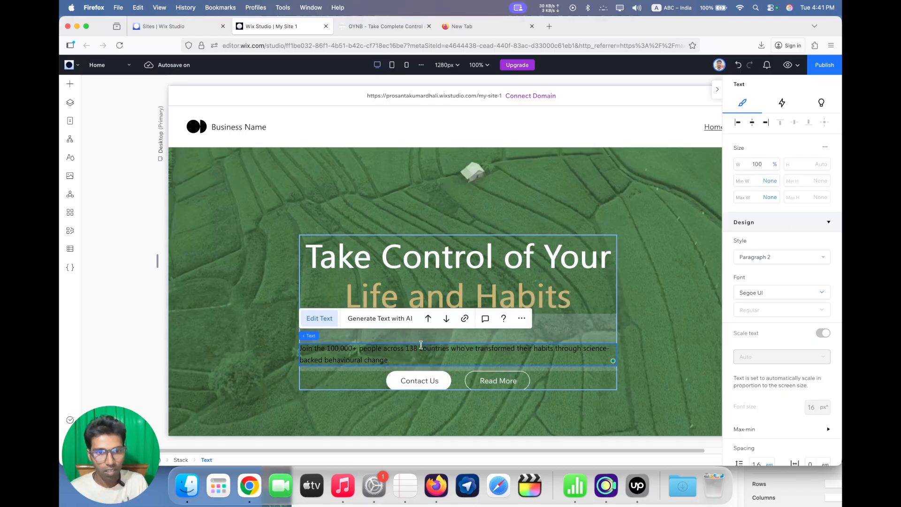
Turn off text scaling for the whole hero paragraph and set its font size to 18 px
{"action": "key", "text": "super+a"}
{"action": "scroll", "coordinate": [772, 328], "scroll_direction": "down", "scroll_amount": 3}
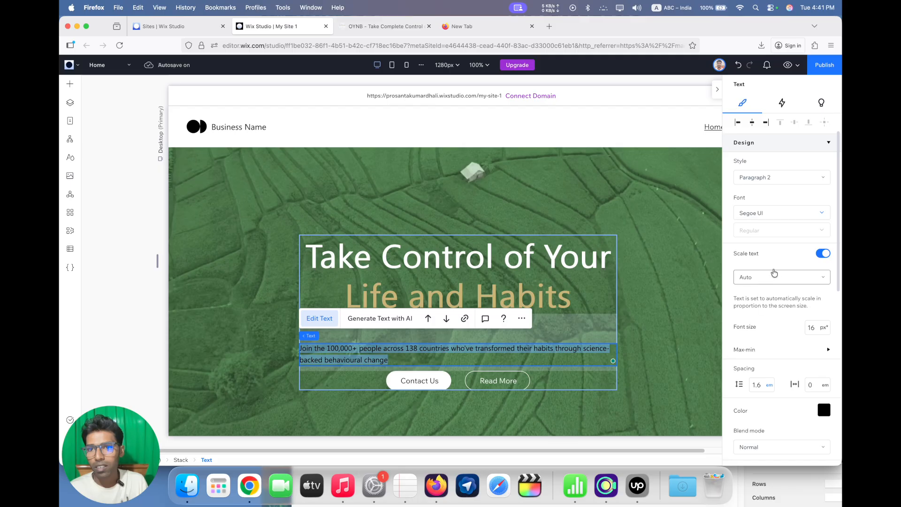
{"action": "left_click", "coordinate": [822, 254]}
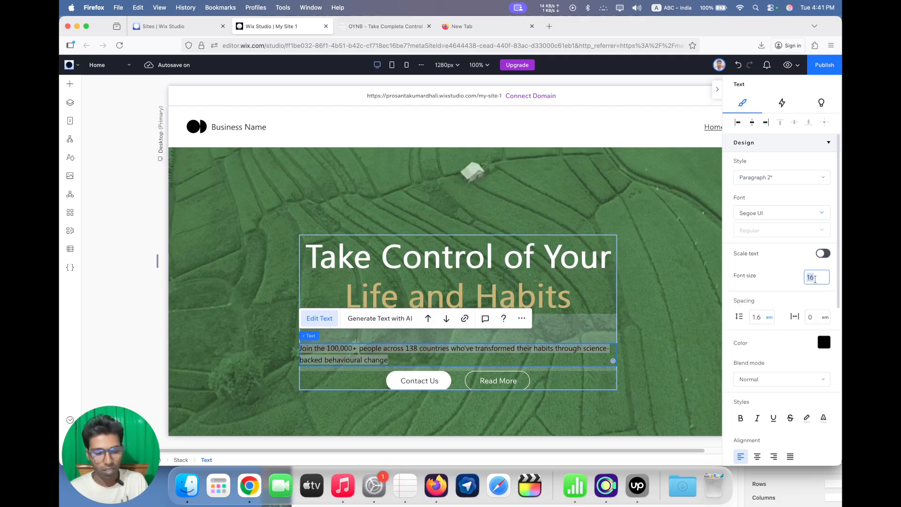
{"action": "type", "text": "18"}
{"action": "key", "text": "Return"}
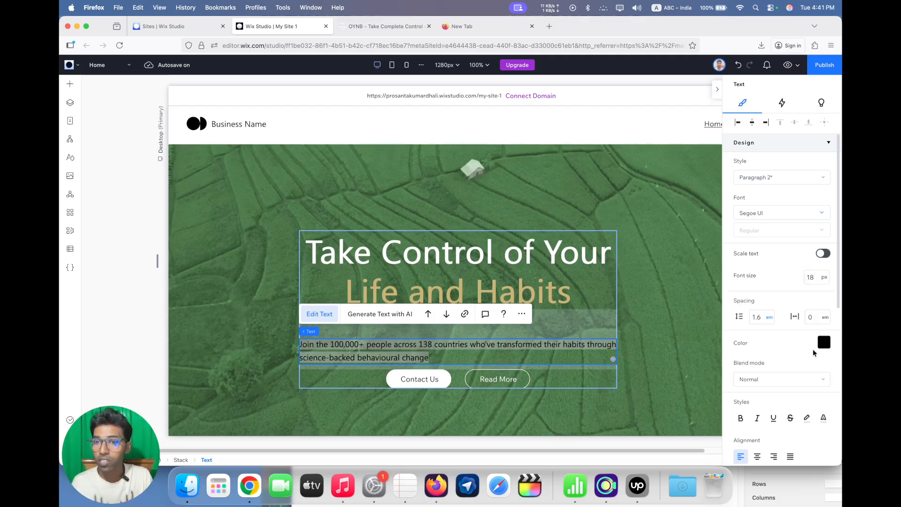
Color the hero paragraph with the white theme color and center-align it
{"action": "left_click", "coordinate": [823, 343]}
{"action": "left_click", "coordinate": [748, 366]}
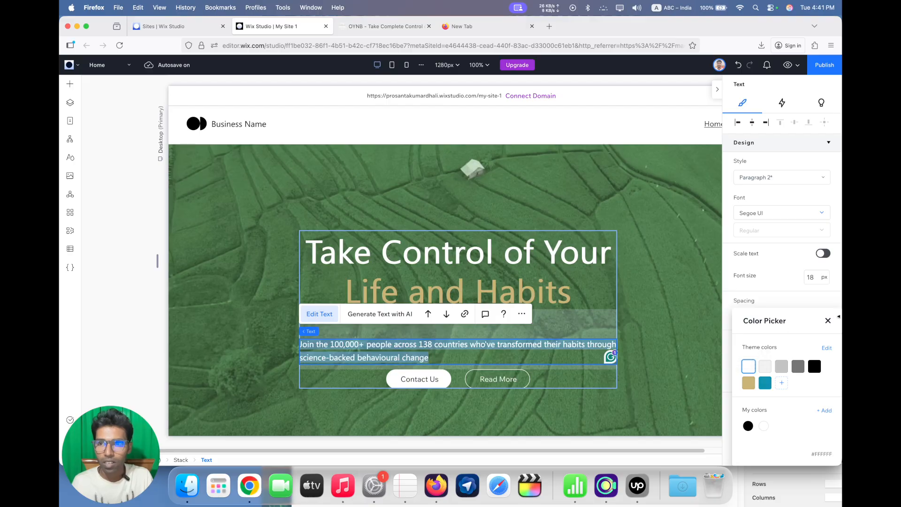
{"action": "left_click", "coordinate": [827, 320]}
{"action": "scroll", "coordinate": [762, 376], "scroll_direction": "down", "scroll_amount": 1}
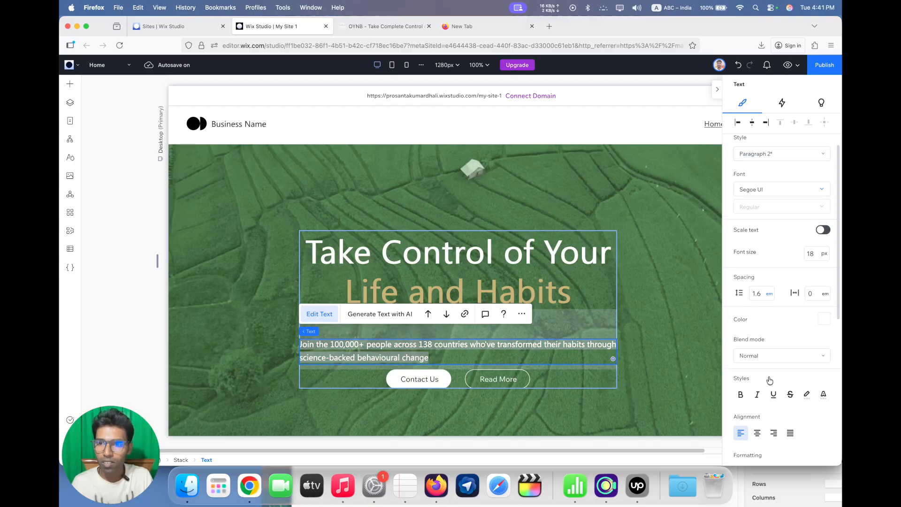
{"action": "left_click", "coordinate": [757, 429]}
{"action": "left_click", "coordinate": [646, 319]}
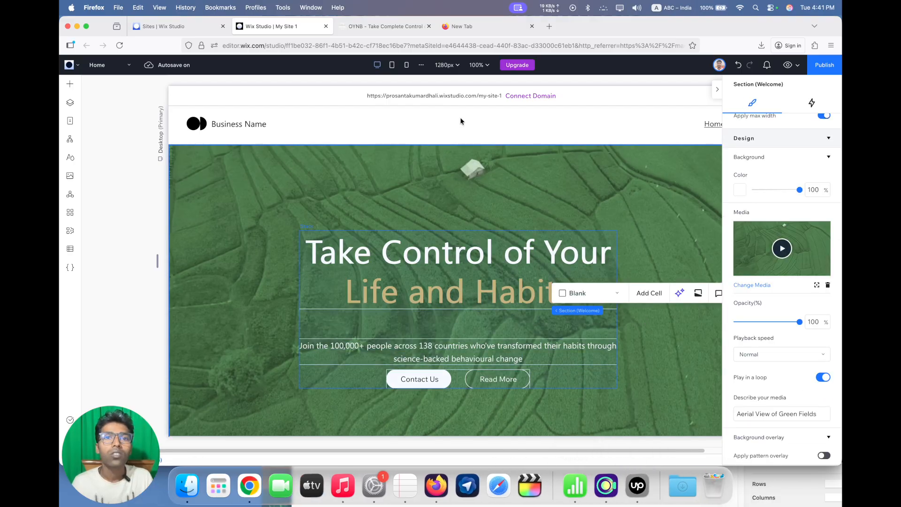
Compare the hero paragraph with the one on the OYNB page and return to the Wix Studio editor
{"action": "left_click", "coordinate": [400, 28]}
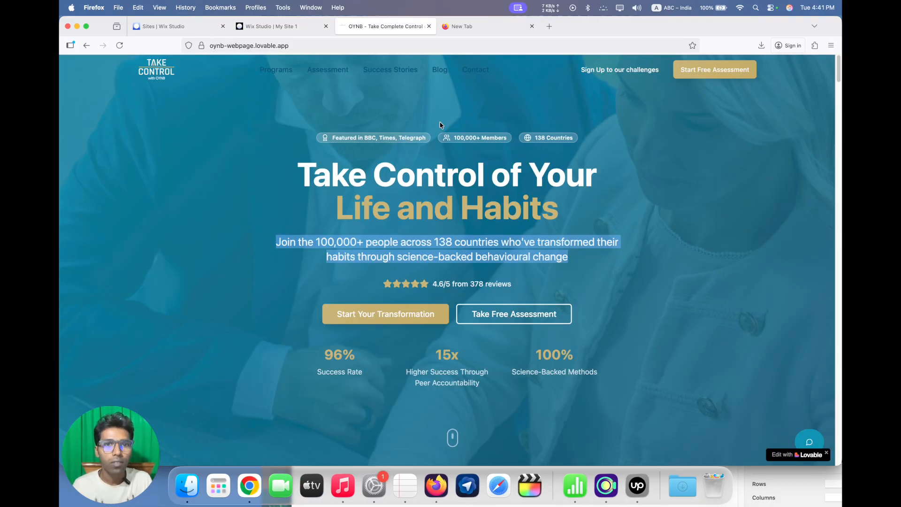
{"action": "left_click", "coordinate": [450, 243]}
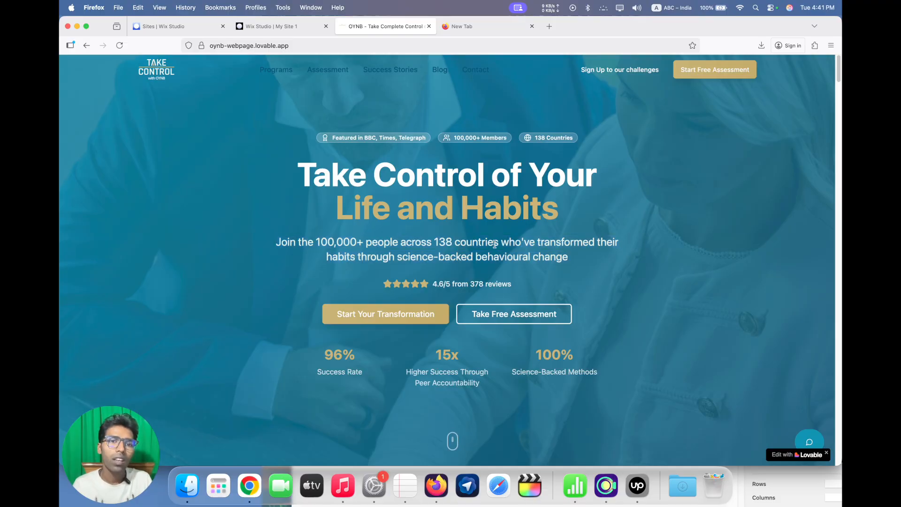
{"action": "left_click", "coordinate": [275, 28]}
Try an item spacing of 30 px on the hero's vertical stack, and settle on 40 px
{"action": "left_click", "coordinate": [438, 320]}
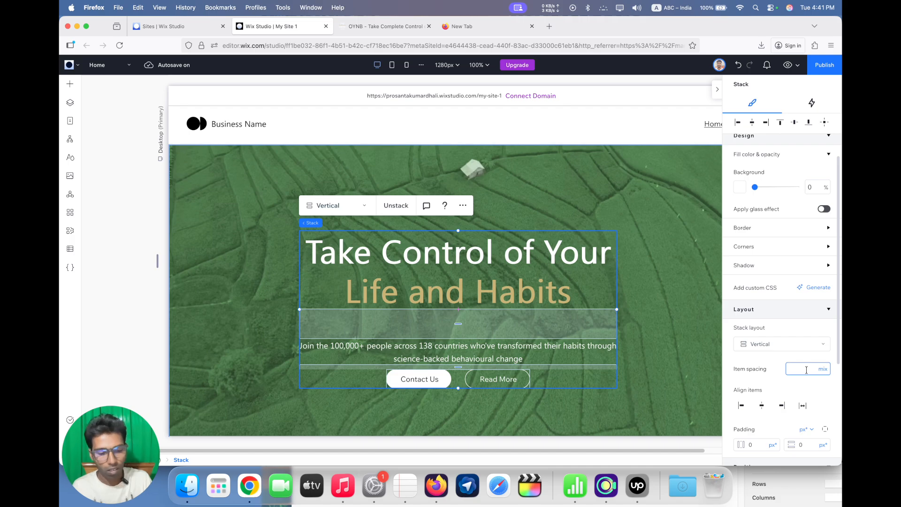
{"action": "key", "text": "Return"}
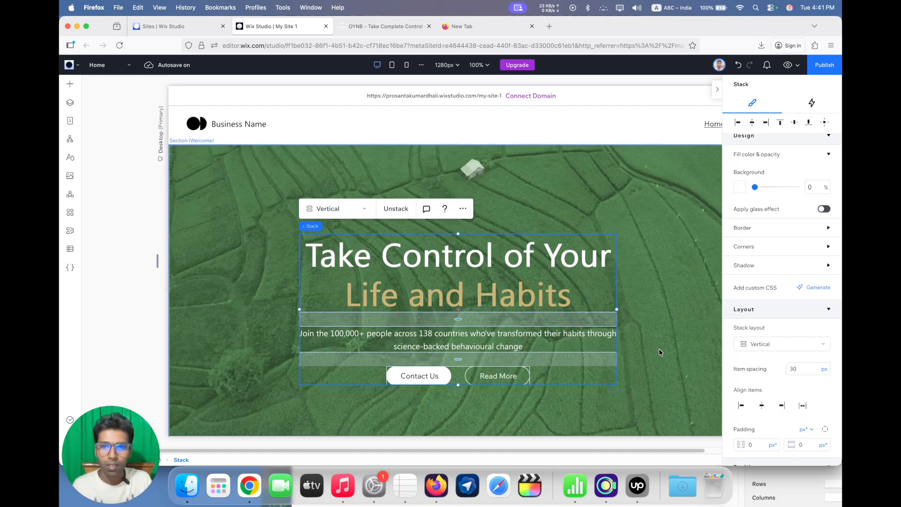
{"action": "left_click", "coordinate": [801, 367]}
{"action": "type", "text": "4"}
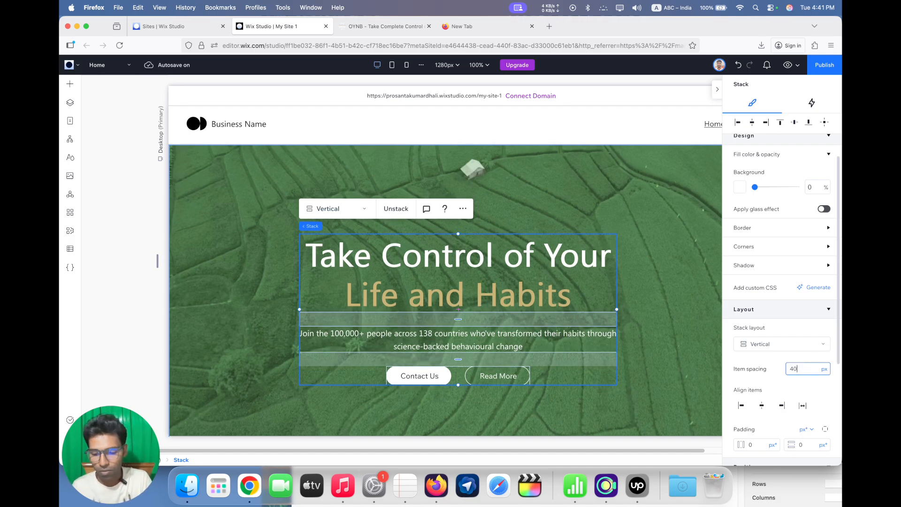
{"action": "key", "text": "Return"}
Set the hero paragraph's font size to 22 px
{"action": "left_click", "coordinate": [401, 334]}
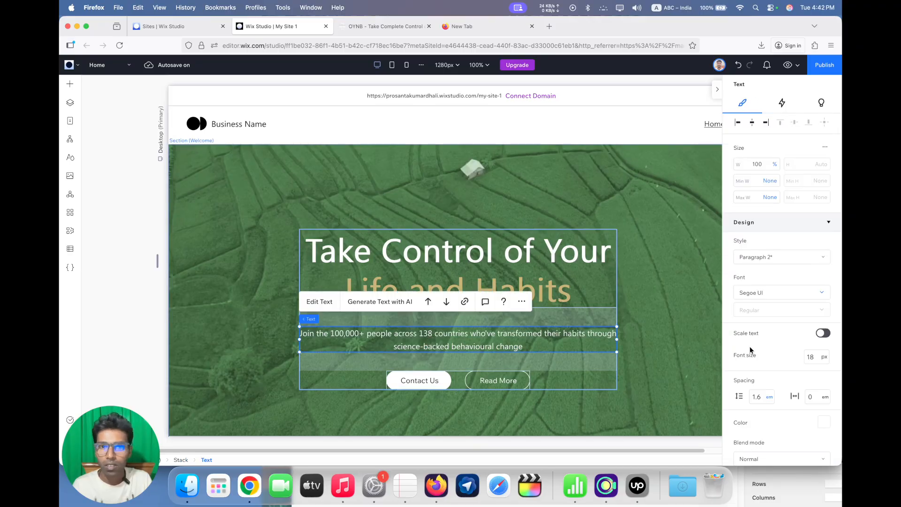
{"action": "left_click", "coordinate": [808, 357]}
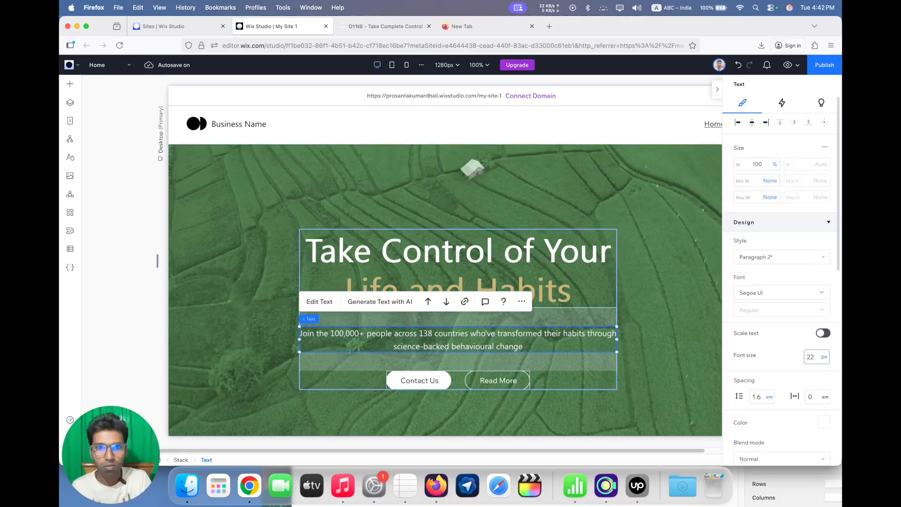
{"action": "key", "text": "Return"}
{"action": "left_click", "coordinate": [647, 334]}
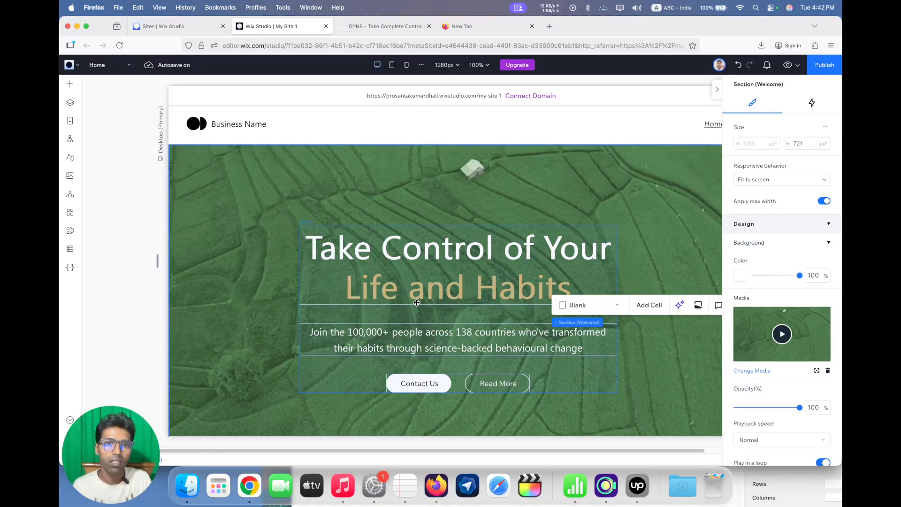
Examine the star rating and review text above the buttons in the OYNB hero, and return to the Wix Studio editor
{"action": "left_click", "coordinate": [423, 384]}
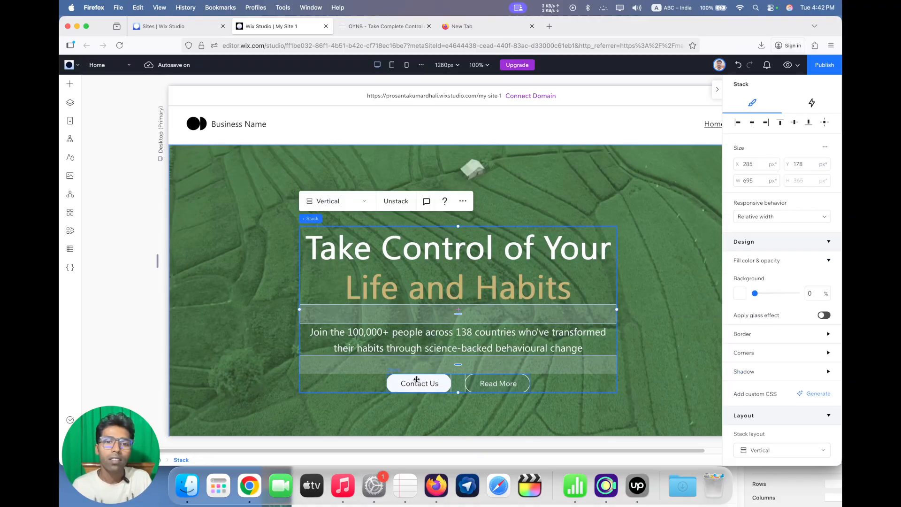
{"action": "left_click", "coordinate": [378, 27]}
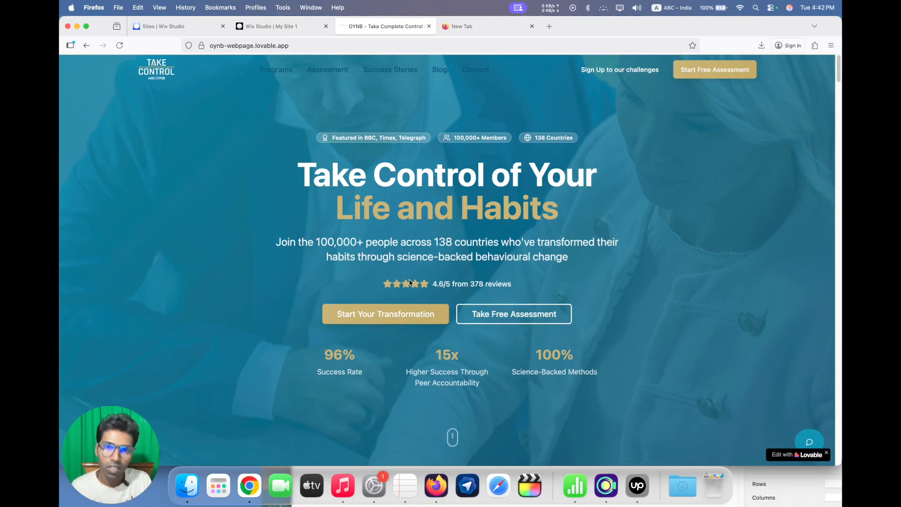
{"action": "triple_click", "coordinate": [461, 285]}
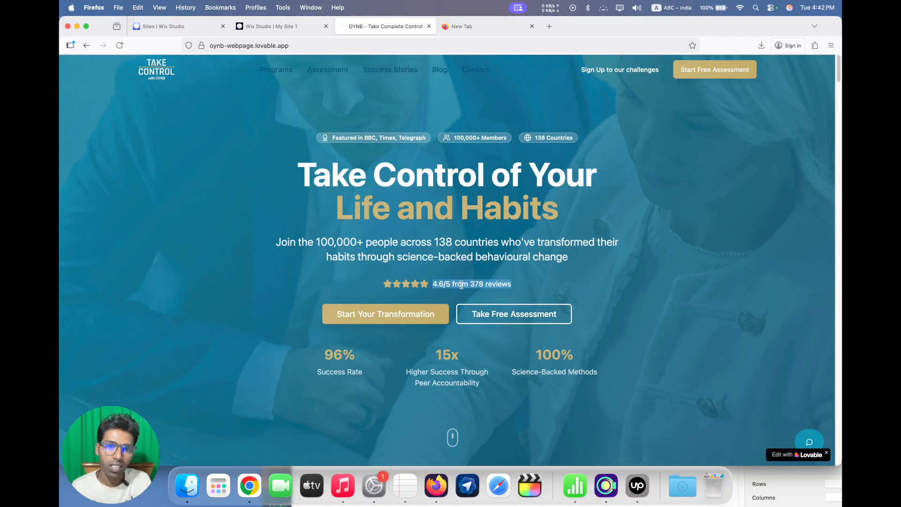
{"action": "left_click", "coordinate": [399, 286]}
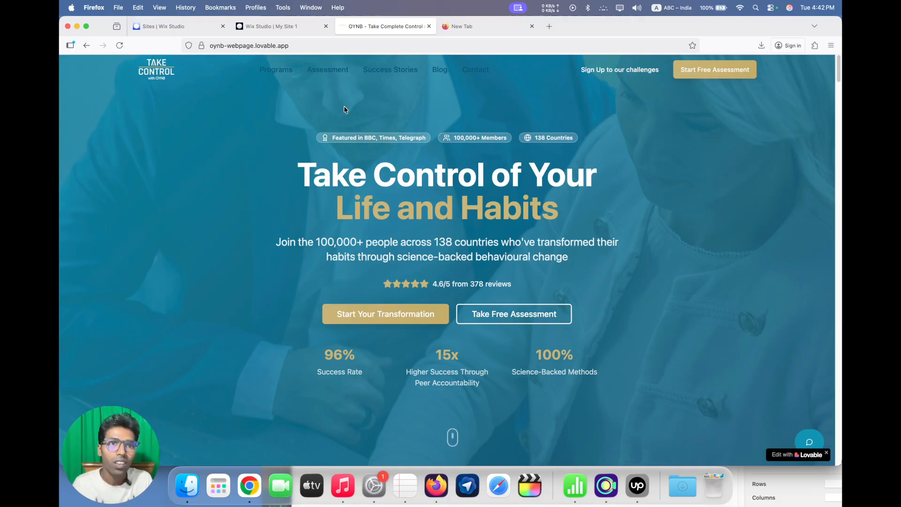
{"action": "key", "text": "ctrl+shift+Tab"}
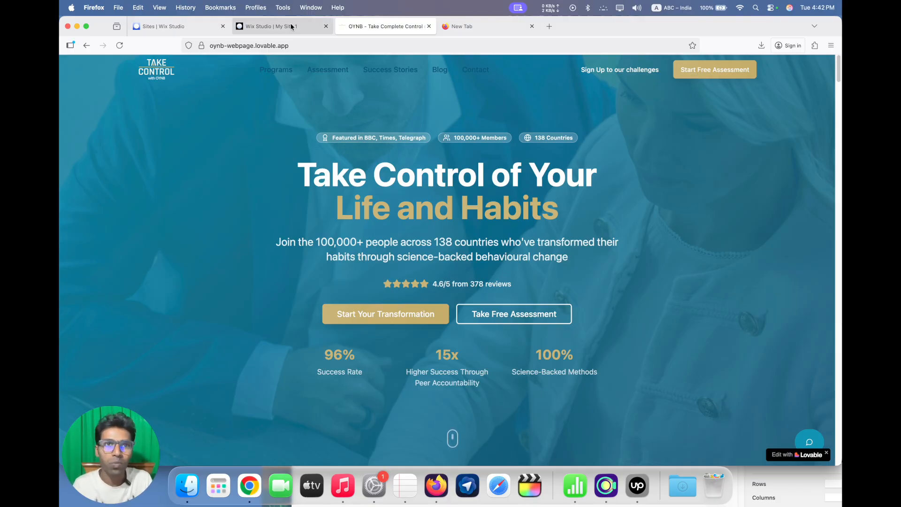
Upload the downloaded take-control-logo-light PNG and team-founders-business JPG to Site Files and use the team photo as the Welcome section's background
{"action": "left_click", "coordinate": [512, 200]}
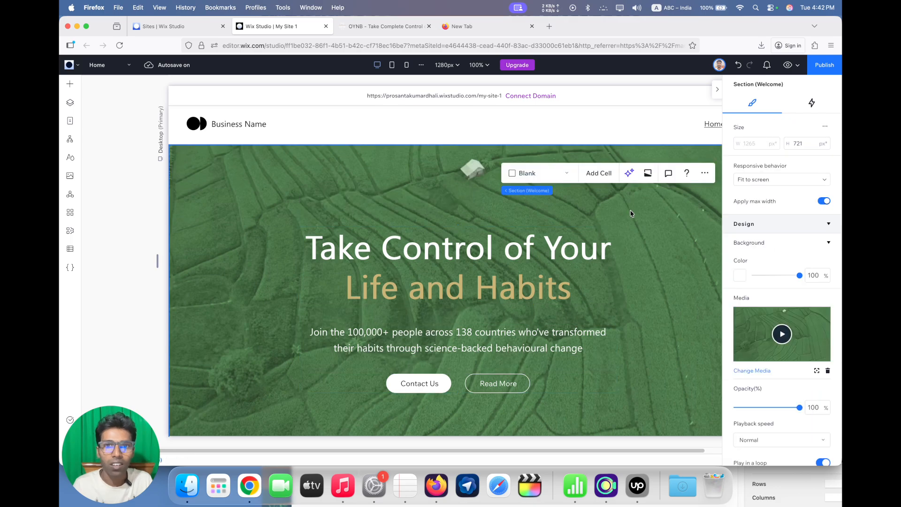
{"action": "left_click", "coordinate": [746, 357]}
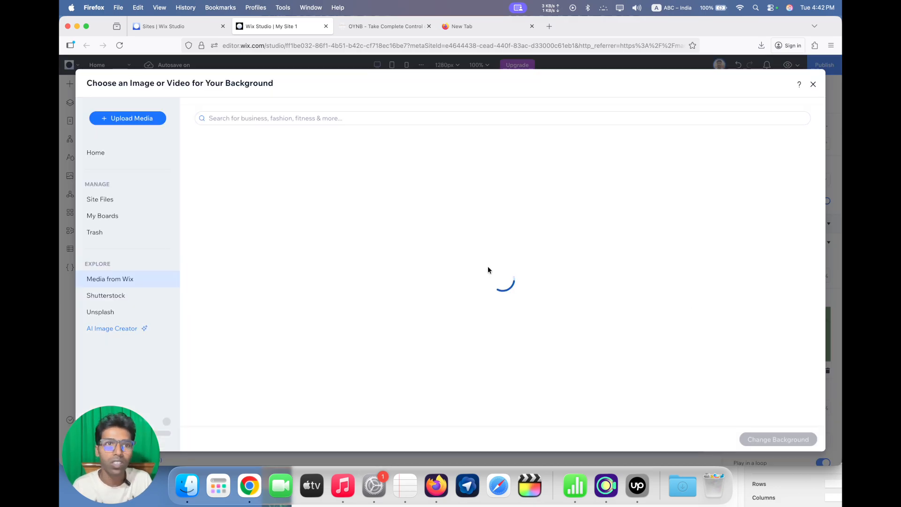
{"action": "left_click", "coordinate": [101, 198]}
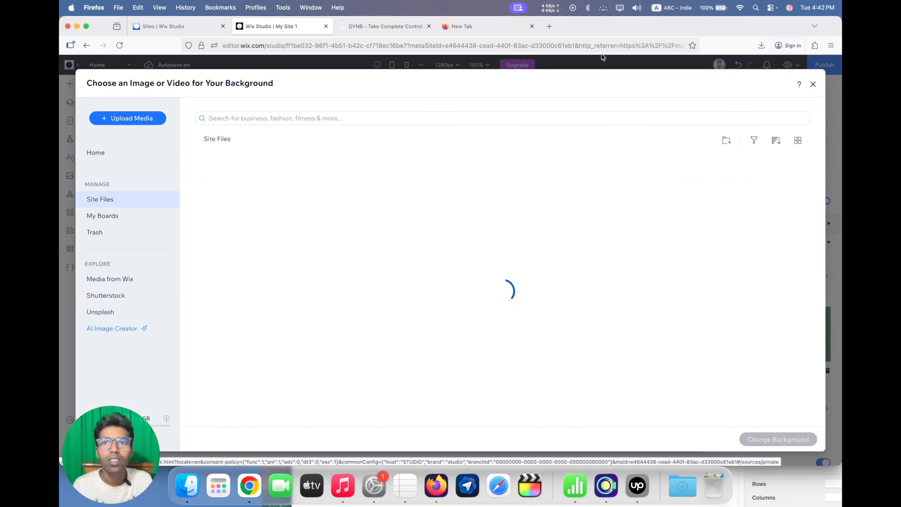
{"action": "left_click", "coordinate": [761, 45]}
{"action": "left_click_drag", "start_coordinate": [716, 97], "coordinate": [546, 160]}
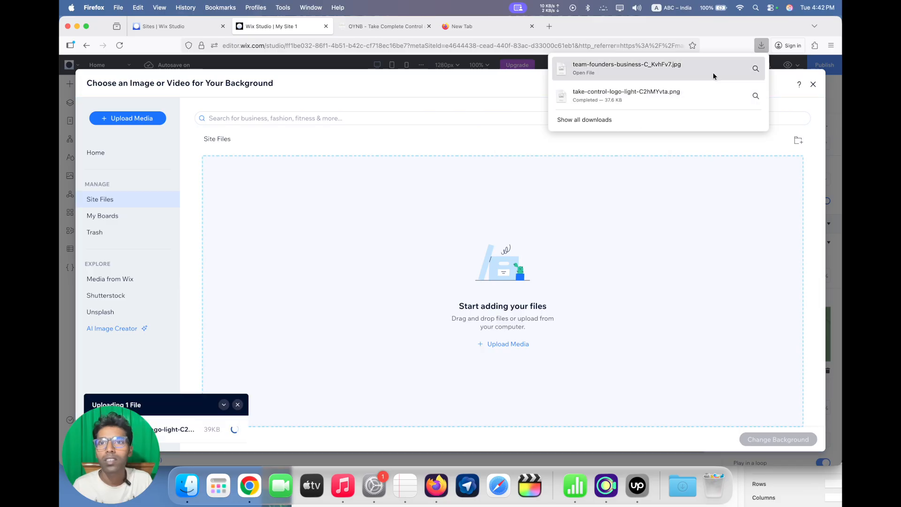
{"action": "left_click_drag", "start_coordinate": [690, 70], "coordinate": [426, 257]}
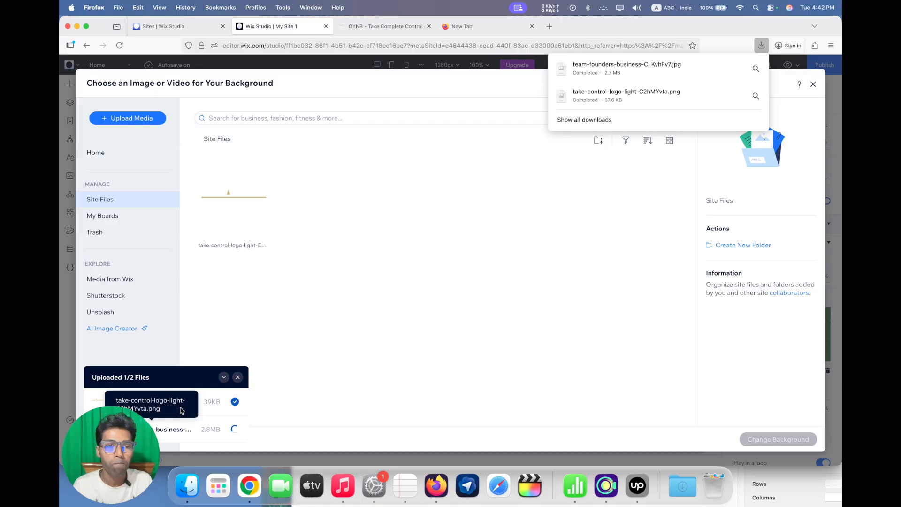
{"action": "left_click", "coordinate": [778, 439]}
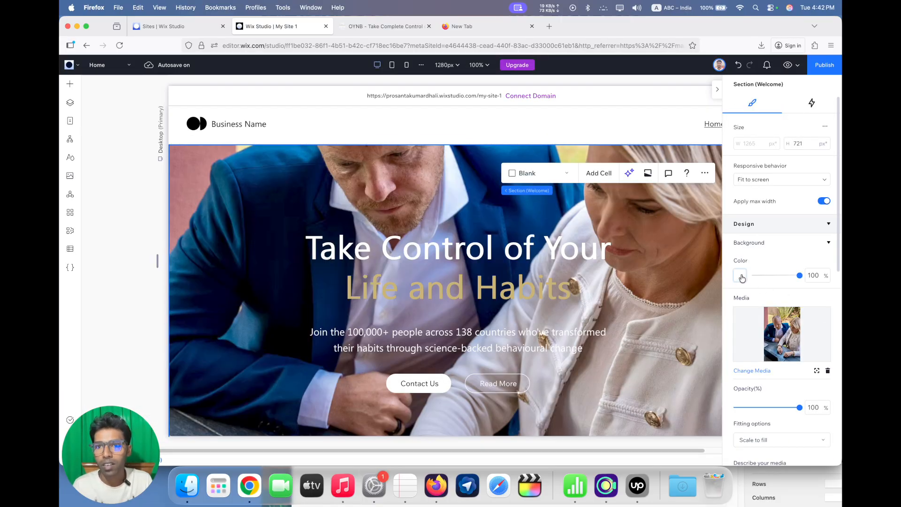
Set the Welcome section's background color to the teal theme color and the background photo's opacity to 15%
{"action": "left_click", "coordinate": [740, 276]}
{"action": "left_click", "coordinate": [765, 374]}
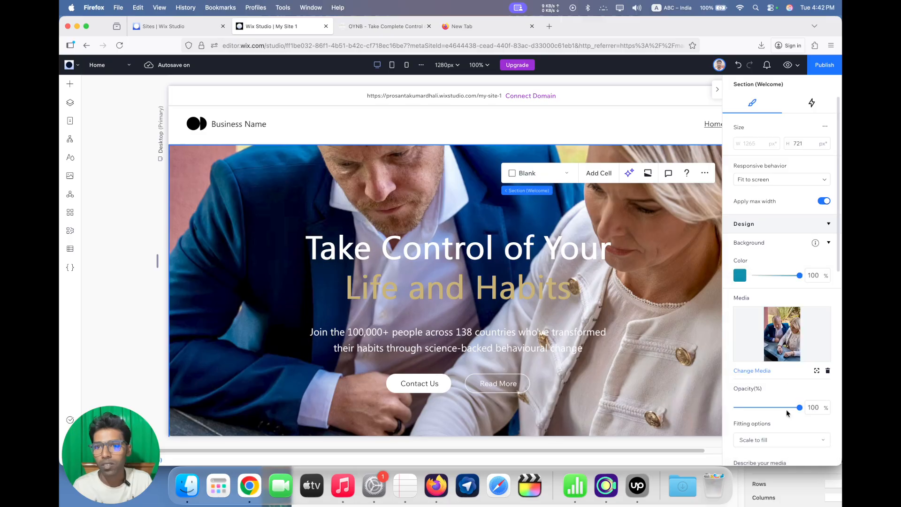
{"action": "double_click", "coordinate": [817, 408]}
{"action": "type", "text": "15"}
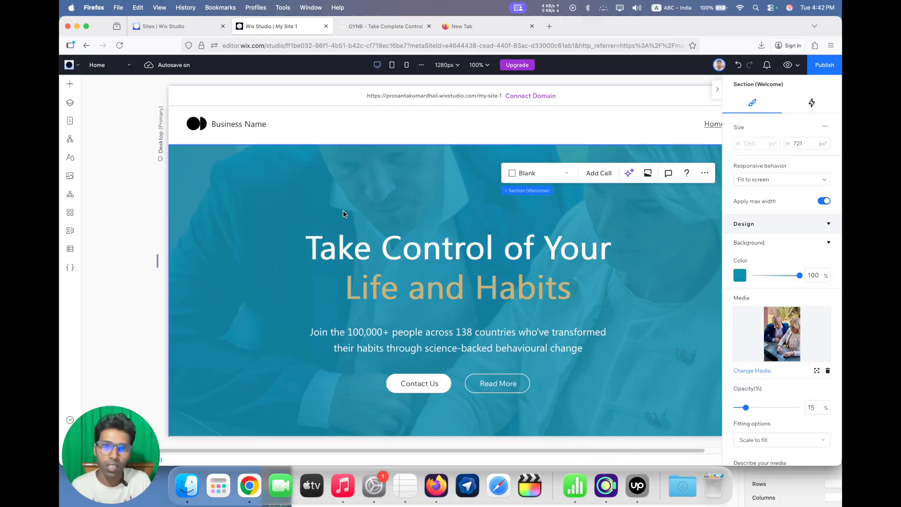
Delete the placeholder logo and Business Name stack from the header
{"action": "left_click", "coordinate": [243, 122]}
{"action": "left_click", "coordinate": [300, 122]}
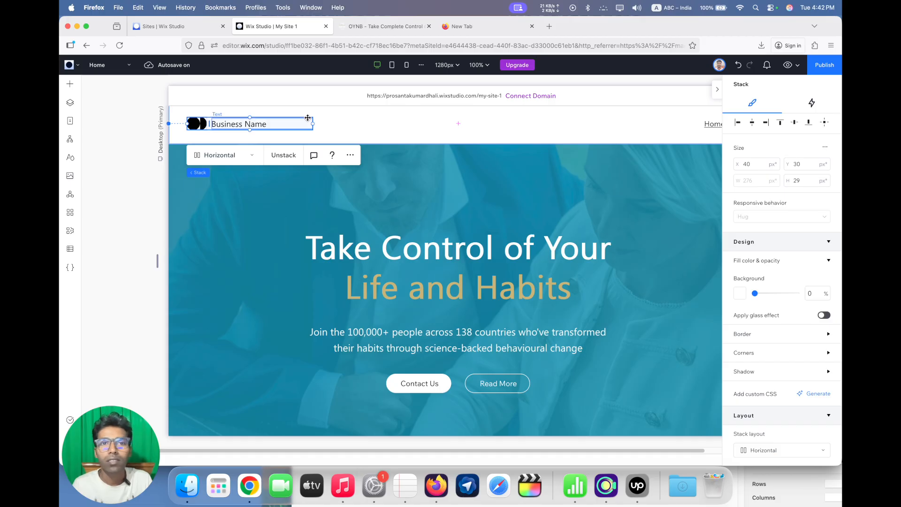
{"action": "left_click", "coordinate": [381, 124]}
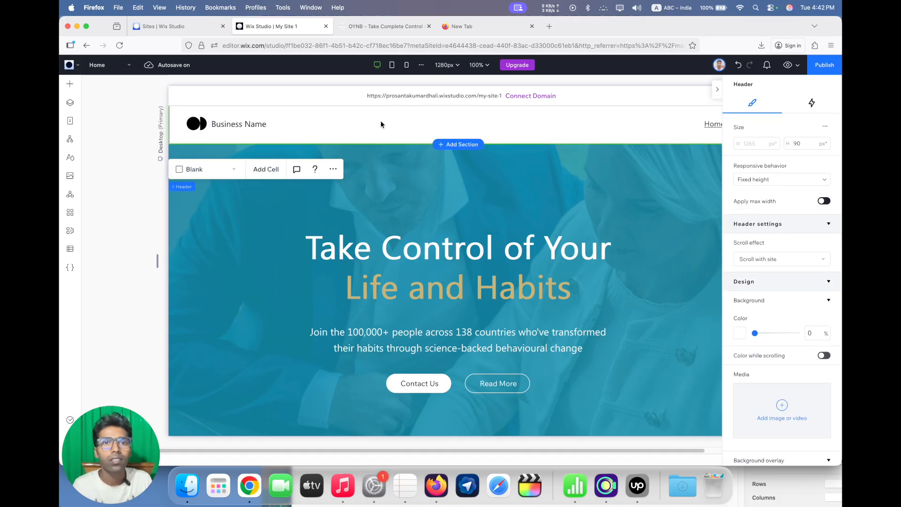
{"action": "left_click", "coordinate": [698, 123]}
{"action": "left_click", "coordinate": [247, 123]}
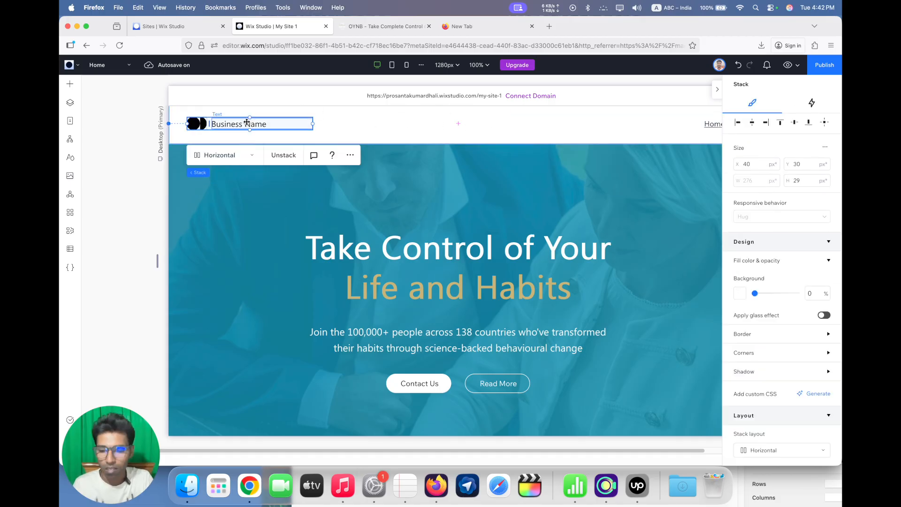
{"action": "key", "text": "Escape"}
Add an image element to the header and replace its picture with the take-control-logo-light file from Site Files
{"action": "left_click", "coordinate": [70, 84]}
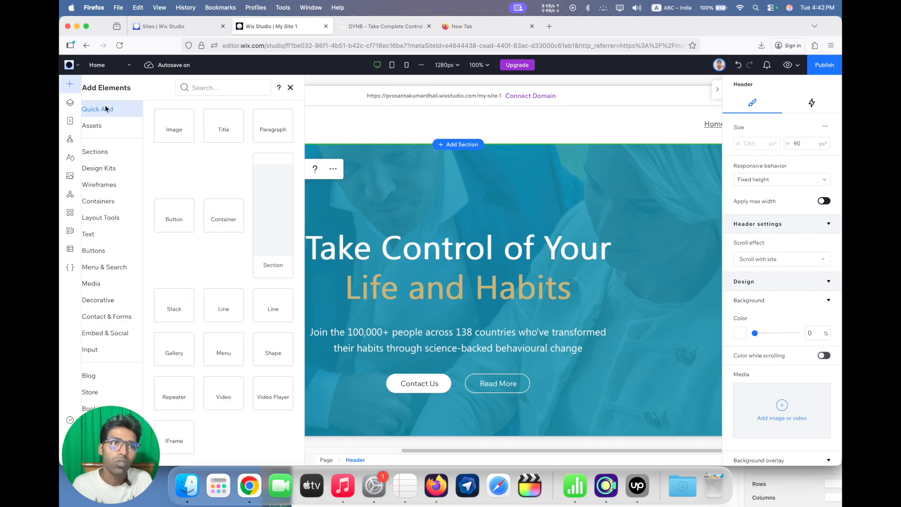
{"action": "left_click_drag", "start_coordinate": [193, 141], "coordinate": [347, 135]}
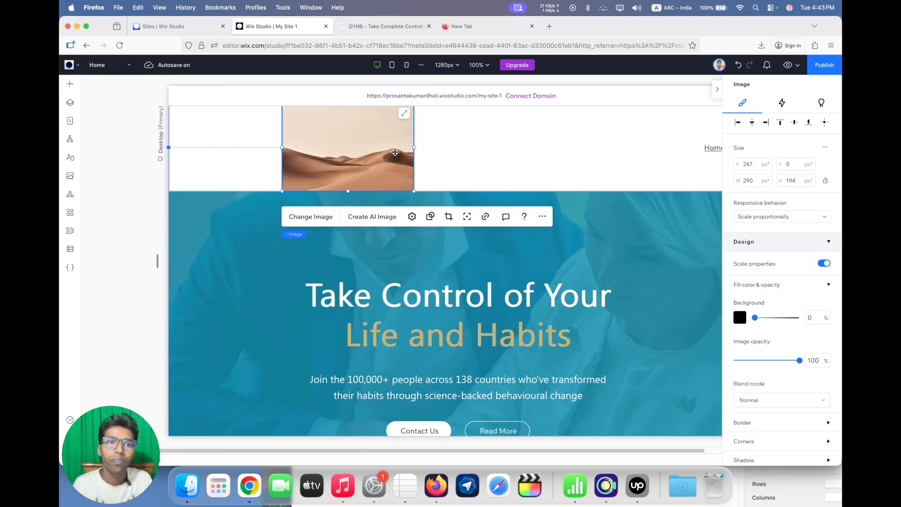
{"action": "double_click", "coordinate": [386, 139]}
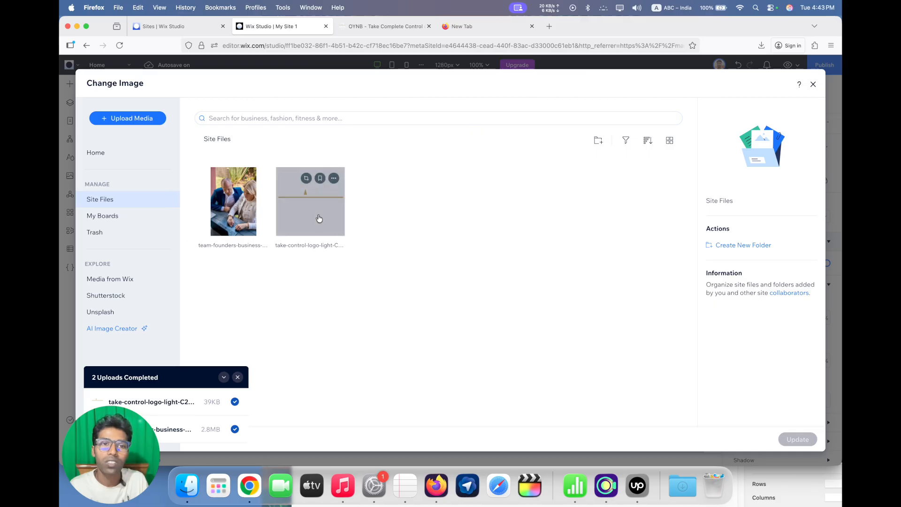
{"action": "double_click", "coordinate": [317, 218]}
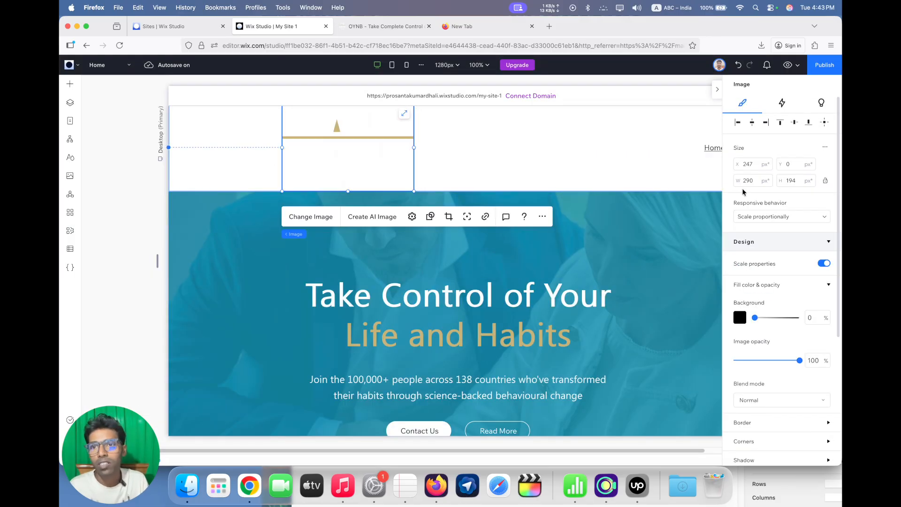
Set the header logo's size to 82 px wide and 48 px high
{"action": "left_click", "coordinate": [748, 180]}
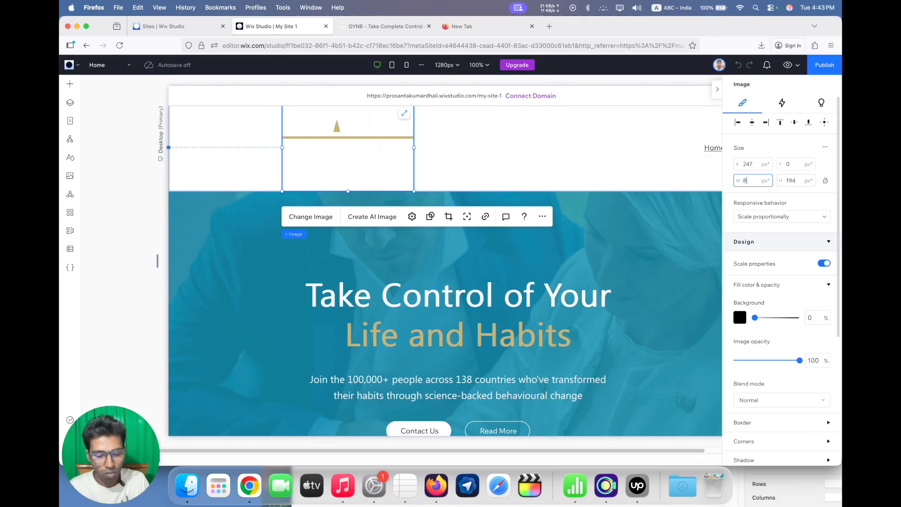
{"action": "type", "text": "82"}
{"action": "key", "text": "Return"}
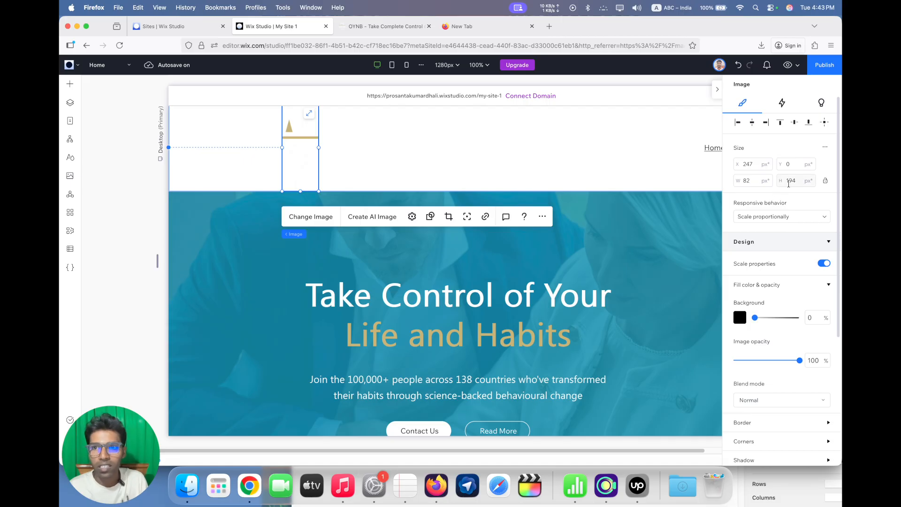
{"action": "left_click", "coordinate": [789, 182]}
{"action": "type", "text": "48"}
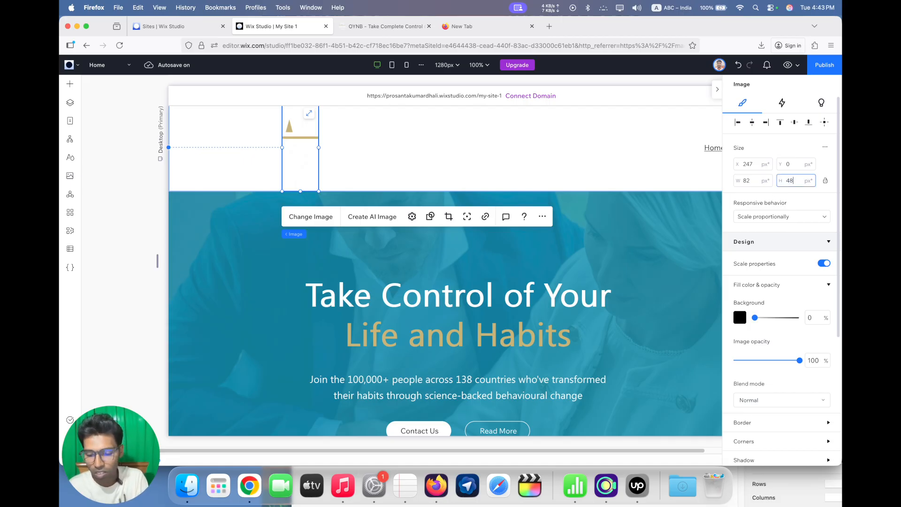
{"action": "key", "text": "Return"}
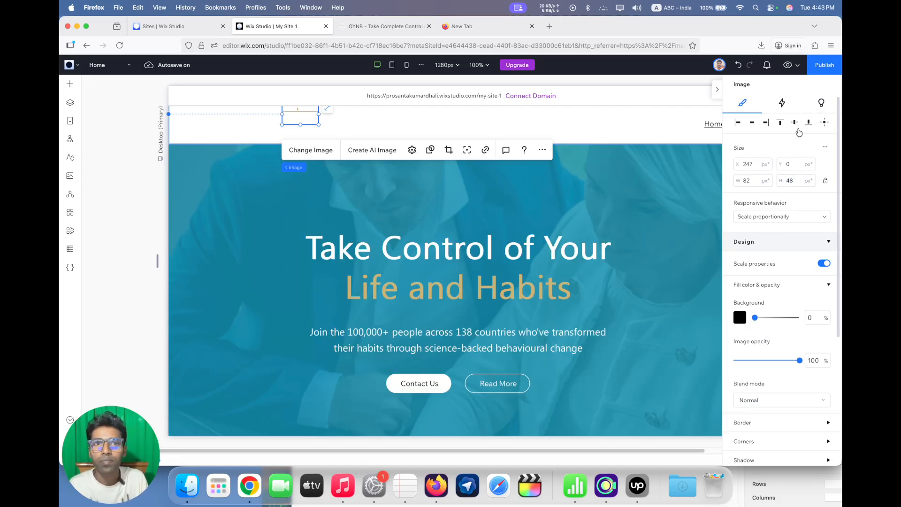
Center the logo vertically in the header and set its left margin to 60 px
{"action": "left_click", "coordinate": [795, 123]}
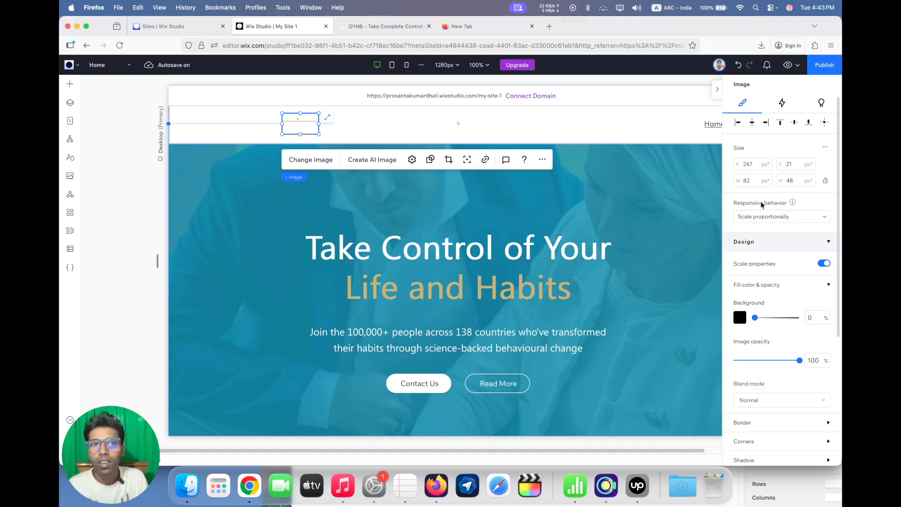
{"action": "scroll", "coordinate": [788, 309], "scroll_direction": "down", "scroll_amount": 5}
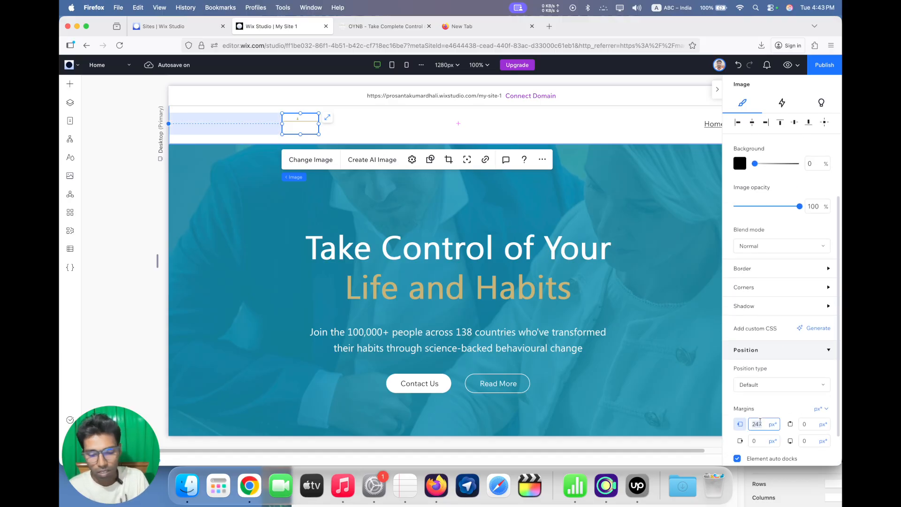
{"action": "key", "text": "Return"}
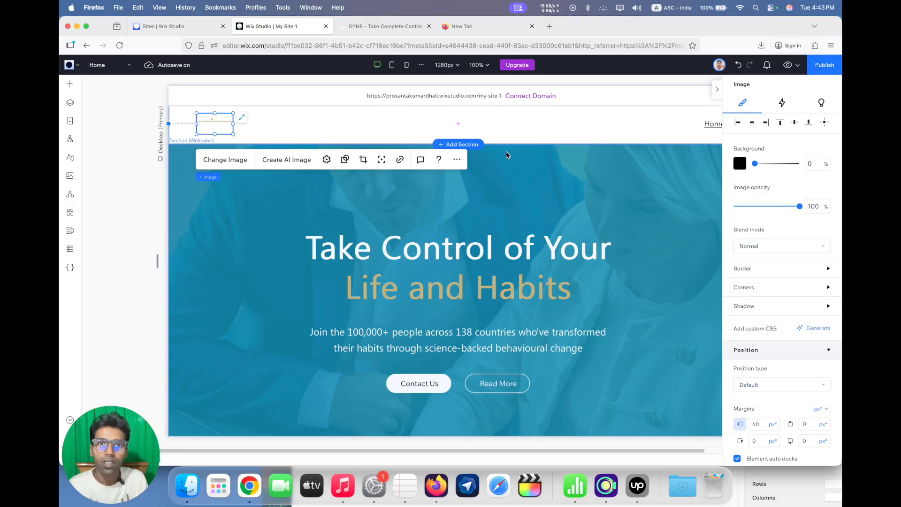
Set the header's scroll effect to Freeze and make it overlap the next section
{"action": "left_click", "coordinate": [514, 136]}
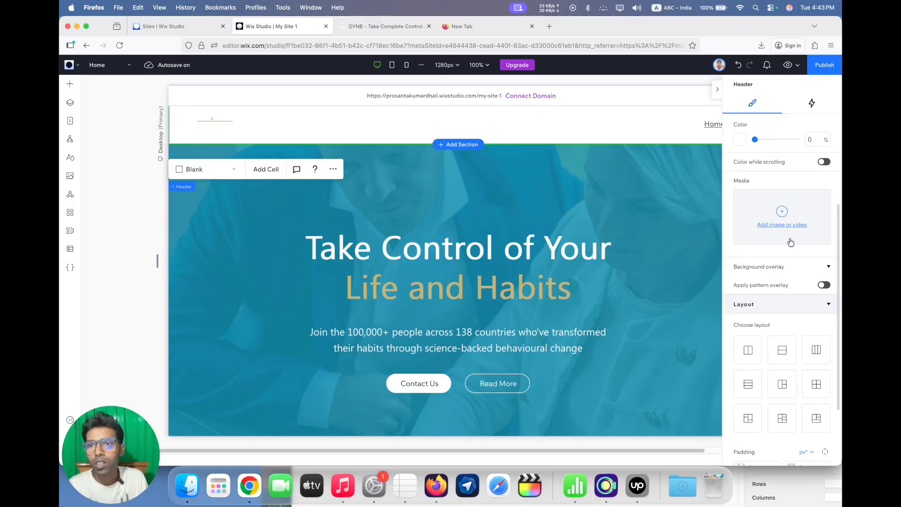
{"action": "scroll", "coordinate": [783, 249], "scroll_direction": "up", "scroll_amount": 4}
{"action": "left_click", "coordinate": [778, 259]}
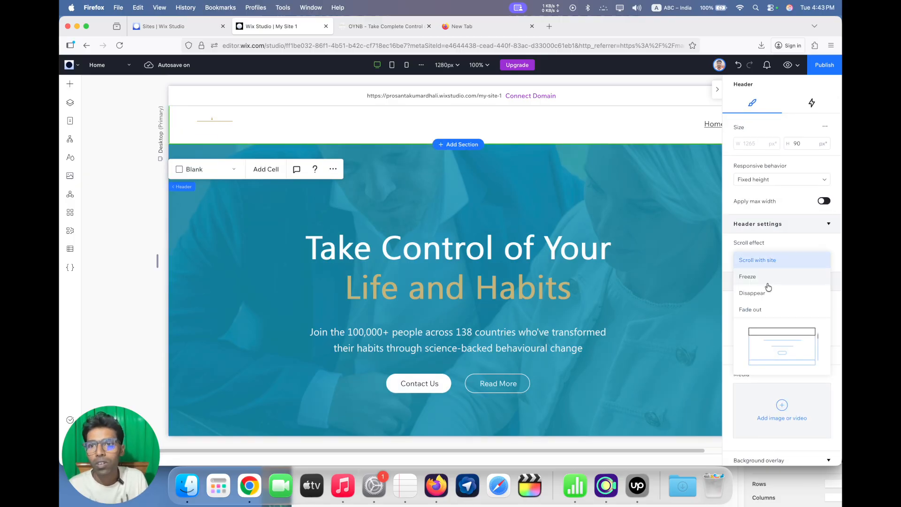
{"action": "left_click", "coordinate": [769, 277]}
{"action": "left_click", "coordinate": [806, 307]}
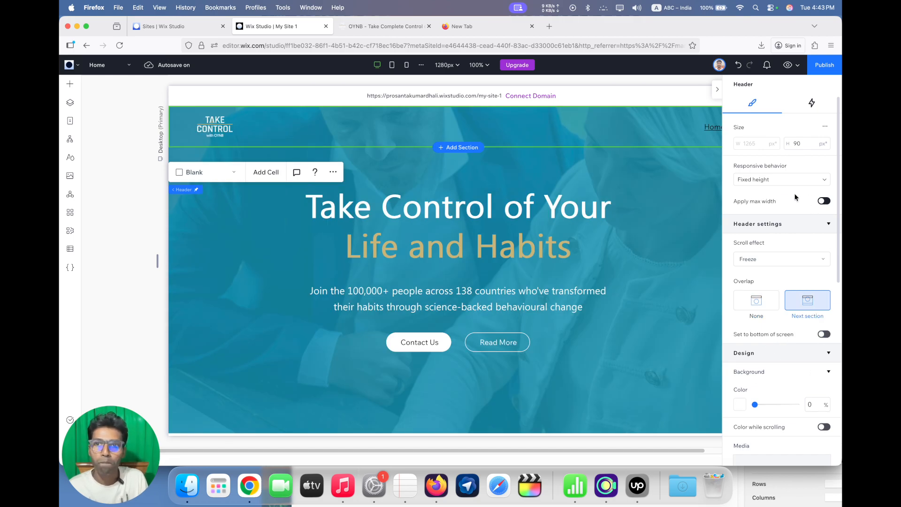
Open the header menu's item management and check the options available for the Home item
{"action": "left_click", "coordinate": [717, 89]}
{"action": "left_click", "coordinate": [710, 129]}
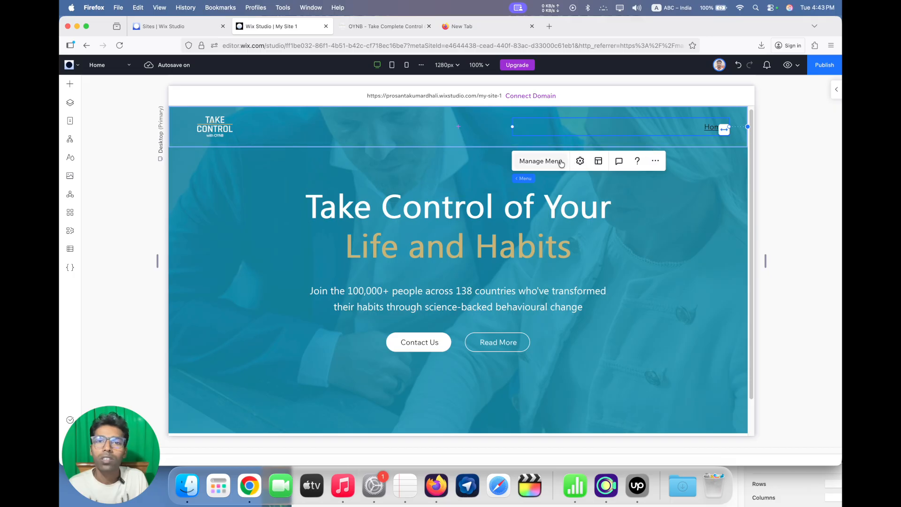
{"action": "left_click", "coordinate": [540, 161]}
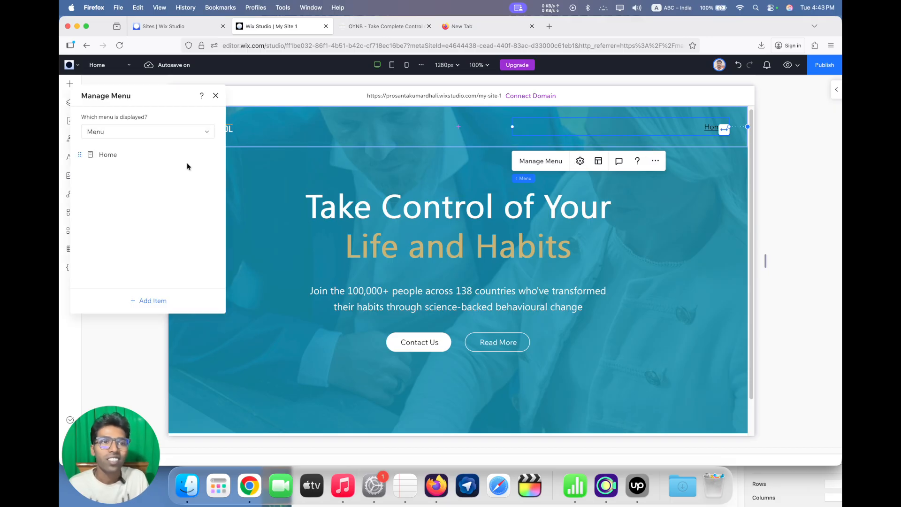
{"action": "left_click", "coordinate": [212, 154]}
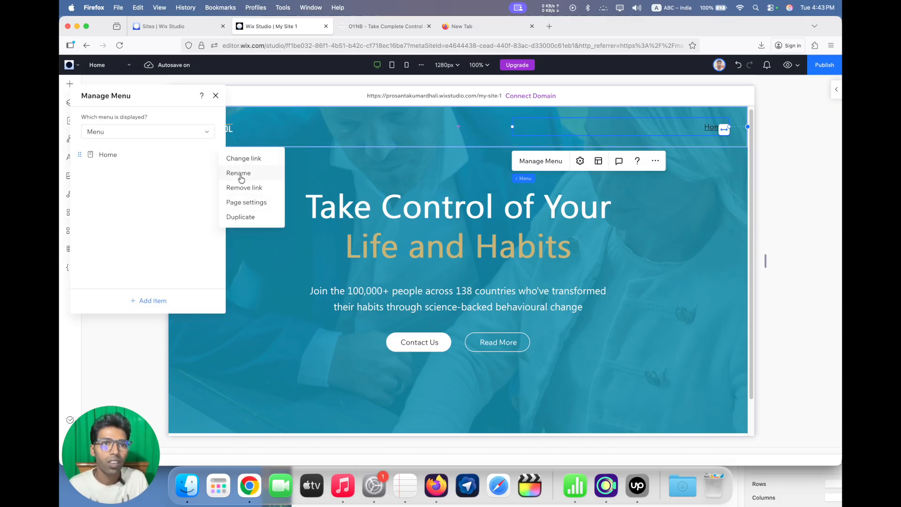
{"action": "left_click", "coordinate": [164, 201]}
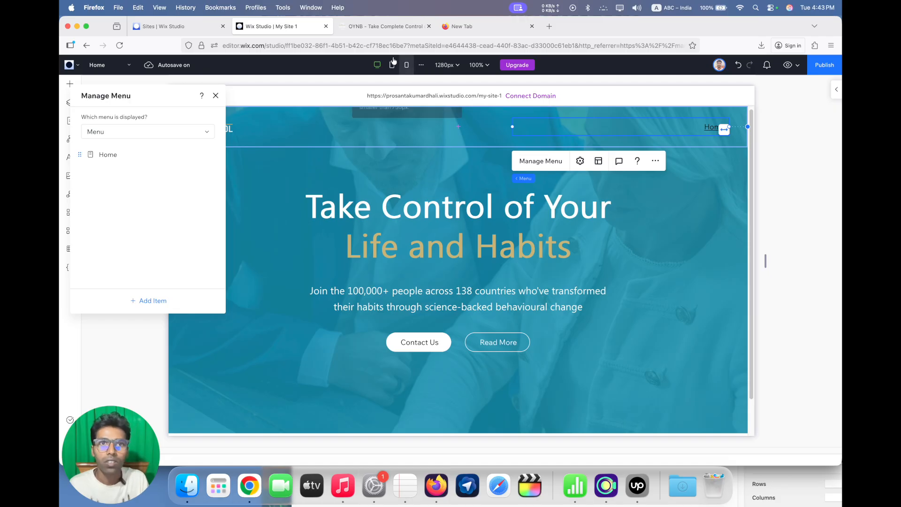
Copy the OYNB page's navigation labels into a blank browser tab's address field, copy the word Programs, and return to Wix Studio
{"action": "left_click", "coordinate": [385, 27]}
{"action": "left_click_drag", "start_coordinate": [262, 70], "coordinate": [493, 70]}
{"action": "key", "text": "super+c"}
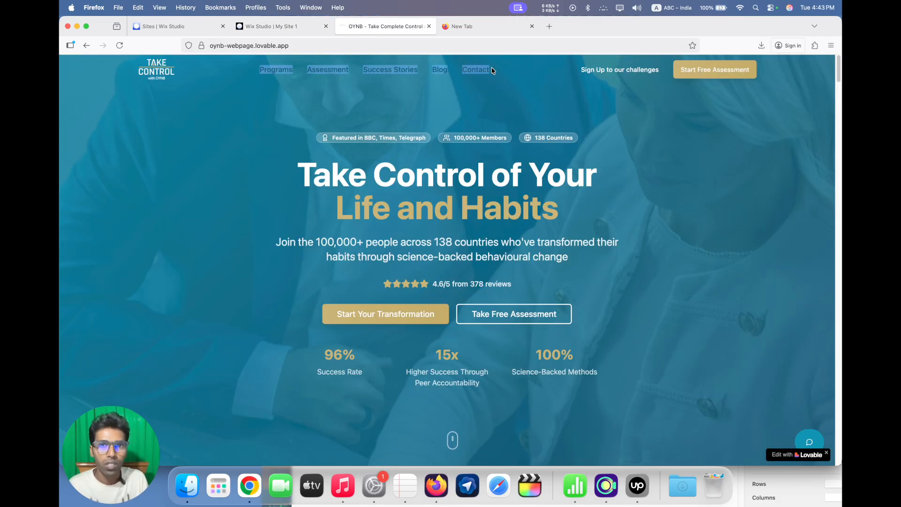
{"action": "left_click", "coordinate": [460, 27]}
{"action": "key", "text": "super+v"}
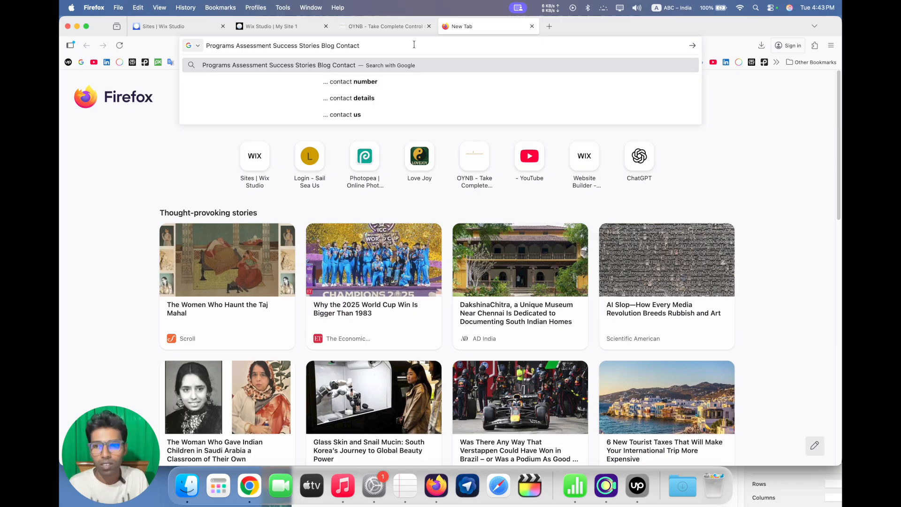
{"action": "double_click", "coordinate": [221, 46]}
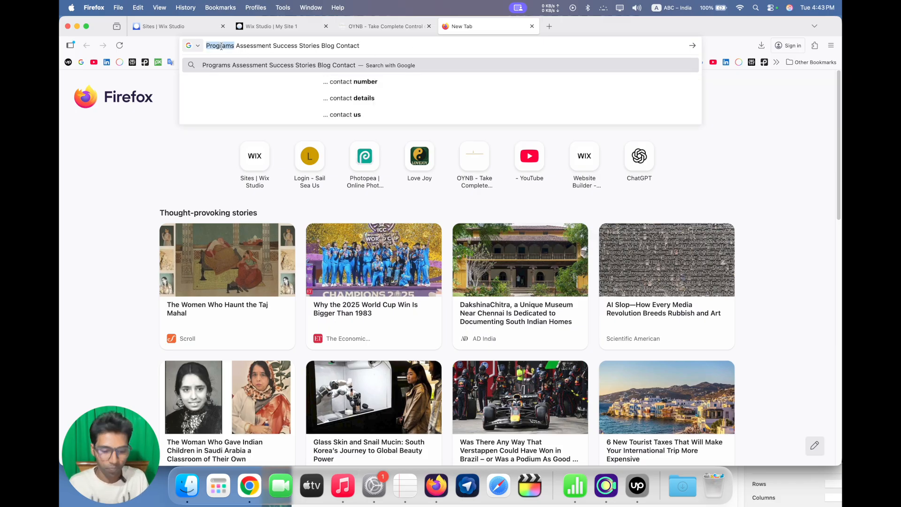
{"action": "left_click", "coordinate": [352, 31]}
{"action": "left_click", "coordinate": [283, 28]}
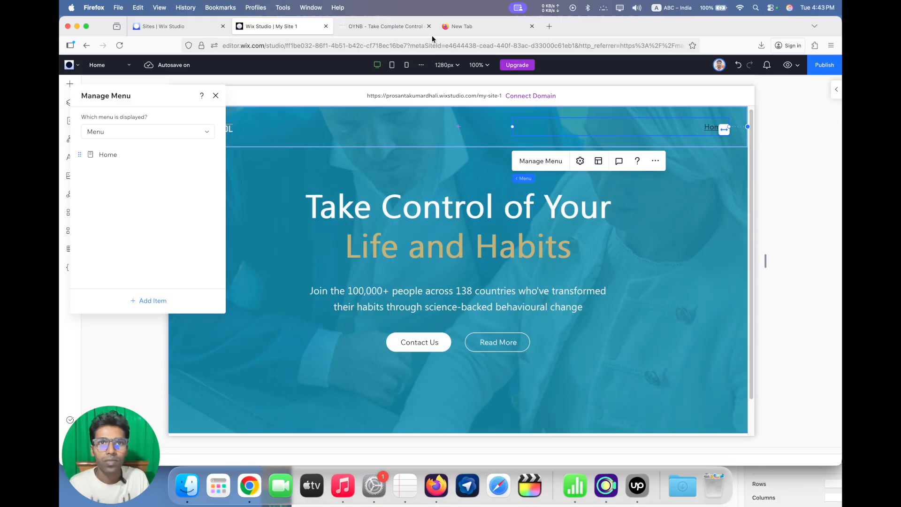
Add a menu item named Programs that links to the top of the page
{"action": "left_click", "coordinate": [148, 299]}
{"action": "left_click", "coordinate": [151, 336]}
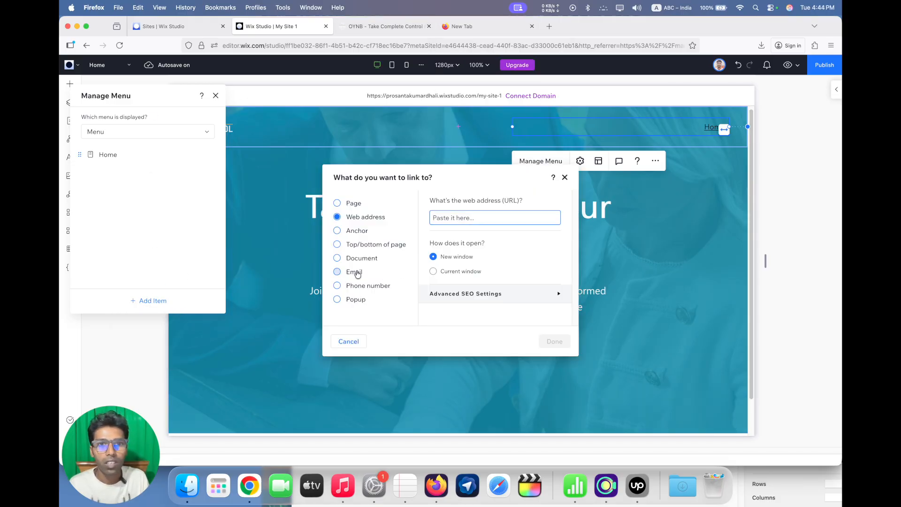
{"action": "left_click", "coordinate": [384, 244]}
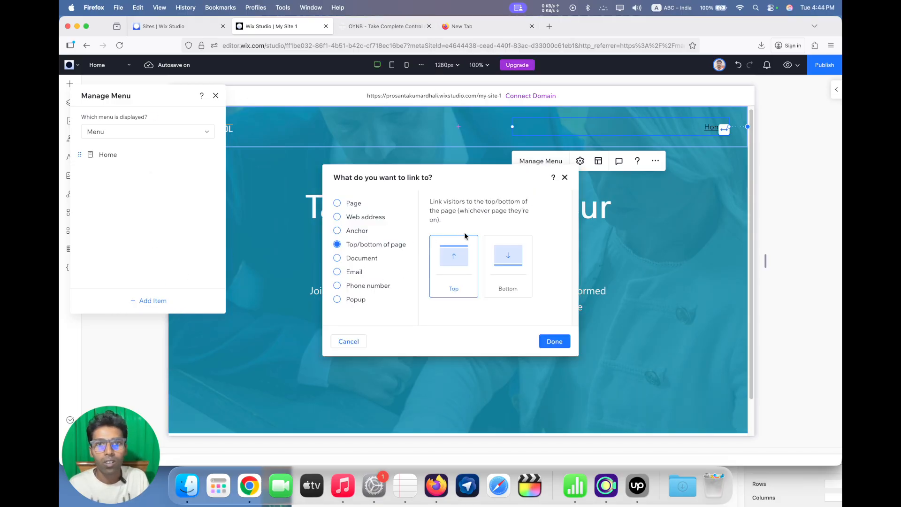
{"action": "left_click", "coordinate": [554, 342]}
{"action": "type", "text": "Programs"}
{"action": "key", "text": "Return"}
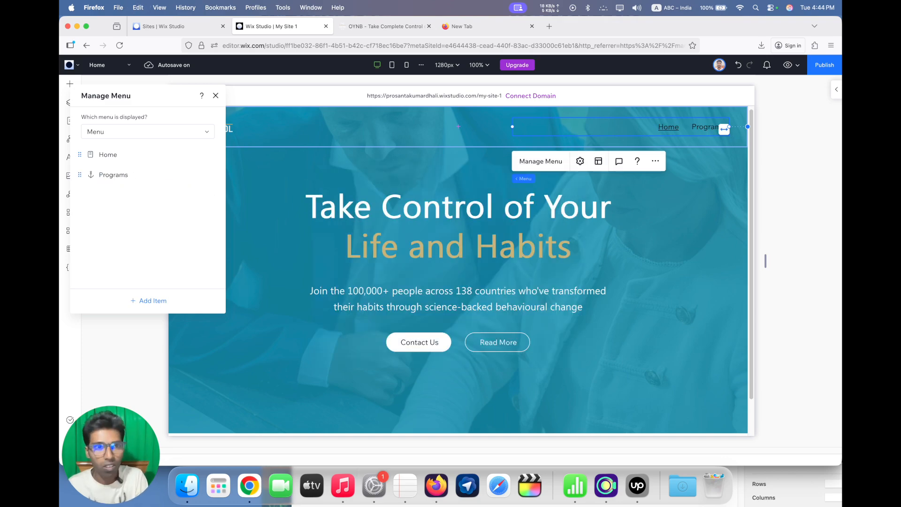
Copy the word Assessment from the pasted navigation labels in the blank browser tab and return to Wix Studio
{"action": "left_click", "coordinate": [385, 26]}
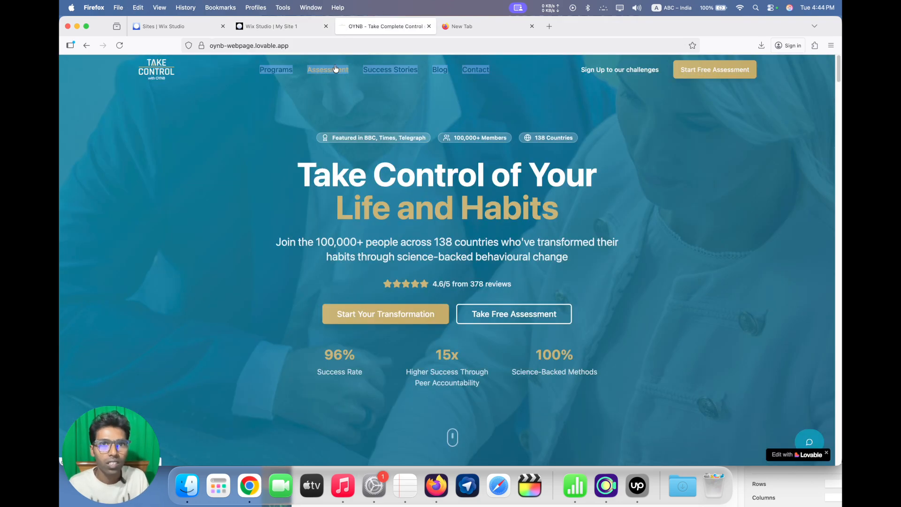
{"action": "left_click", "coordinate": [482, 26]}
{"action": "left_click_drag", "start_coordinate": [237, 45], "coordinate": [271, 46]}
{"action": "key", "text": "super+c"}
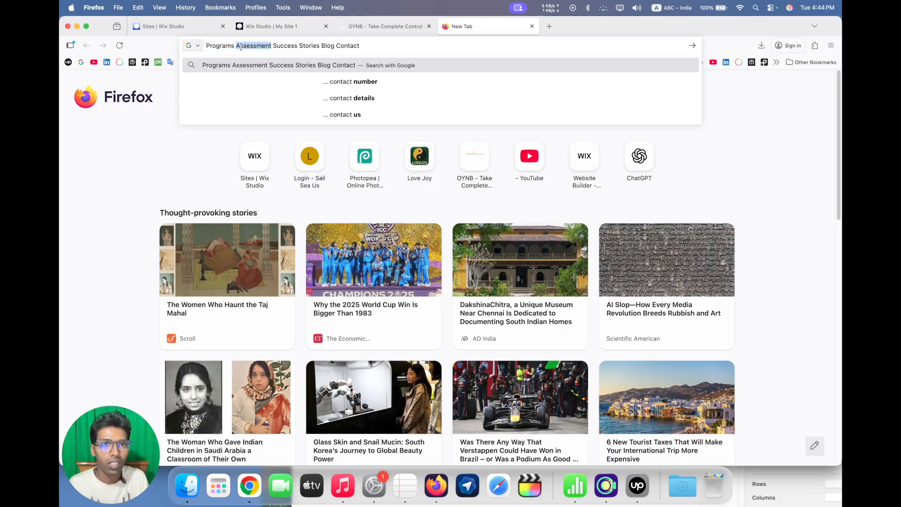
{"action": "left_click", "coordinate": [270, 26]}
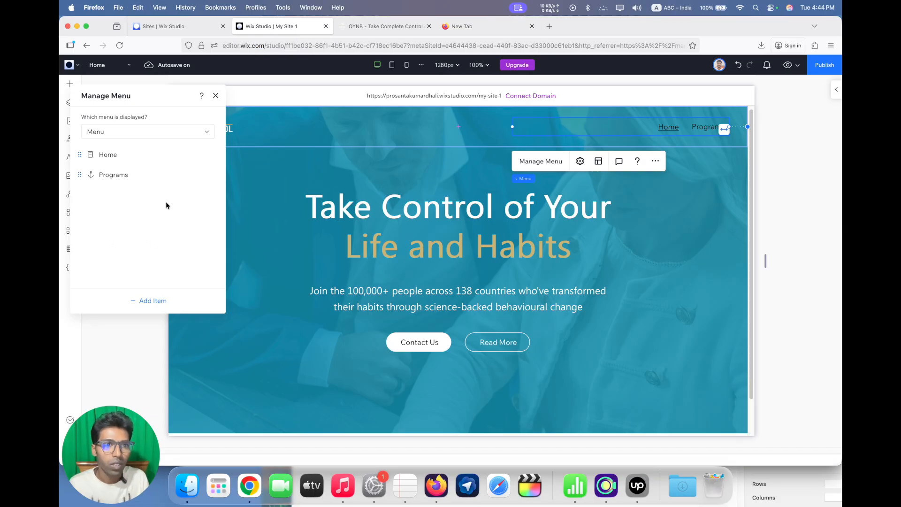
Duplicate the Programs menu item and rename the copy as Assessment
{"action": "left_click", "coordinate": [213, 175]}
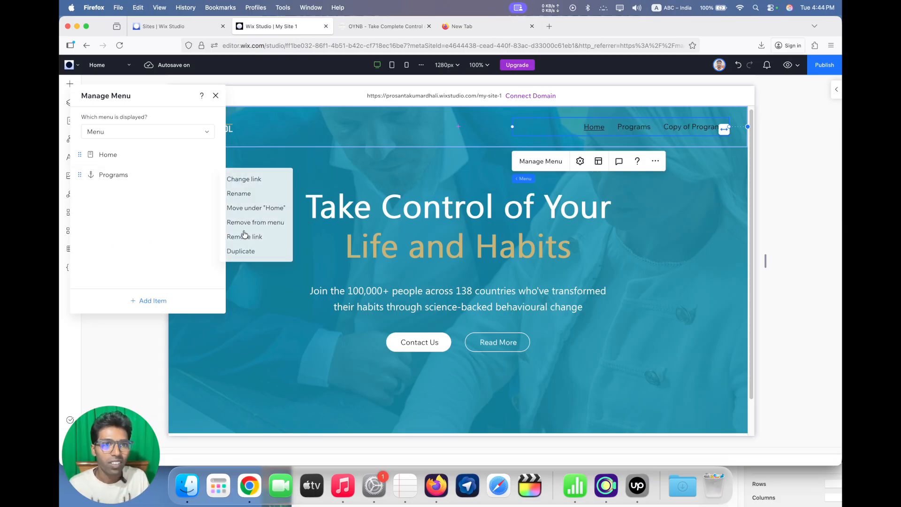
{"action": "left_click", "coordinate": [243, 251]}
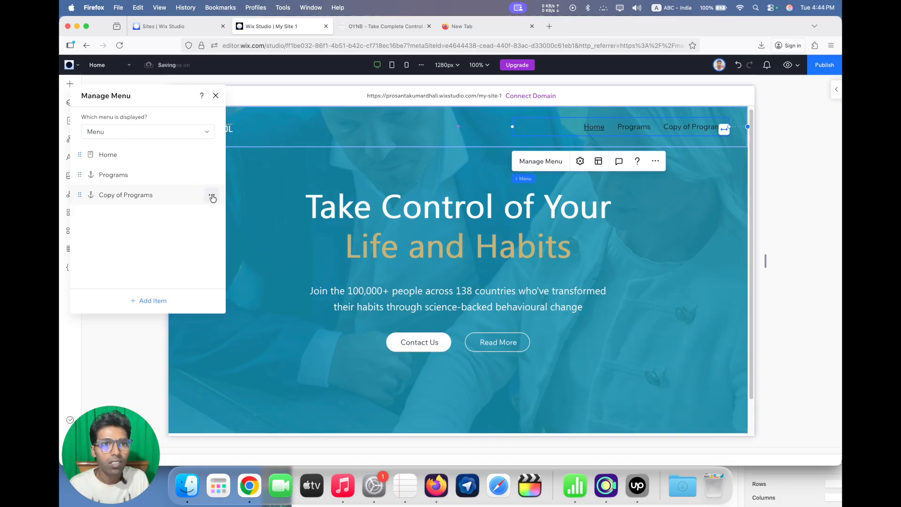
{"action": "left_click", "coordinate": [211, 195]}
{"action": "left_click", "coordinate": [237, 210]}
{"action": "key", "text": "super+a"}
{"action": "key", "text": "super+v"}
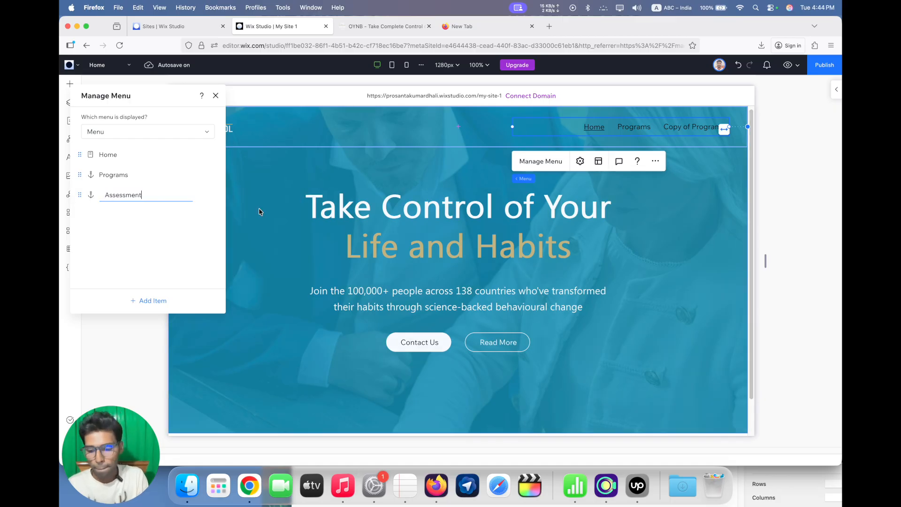
{"action": "key", "text": "Return"}
Copy the words Success Stories from the pasted navigation labels in the blank browser tab and return to Wix Studio
{"action": "left_click", "coordinate": [465, 26]}
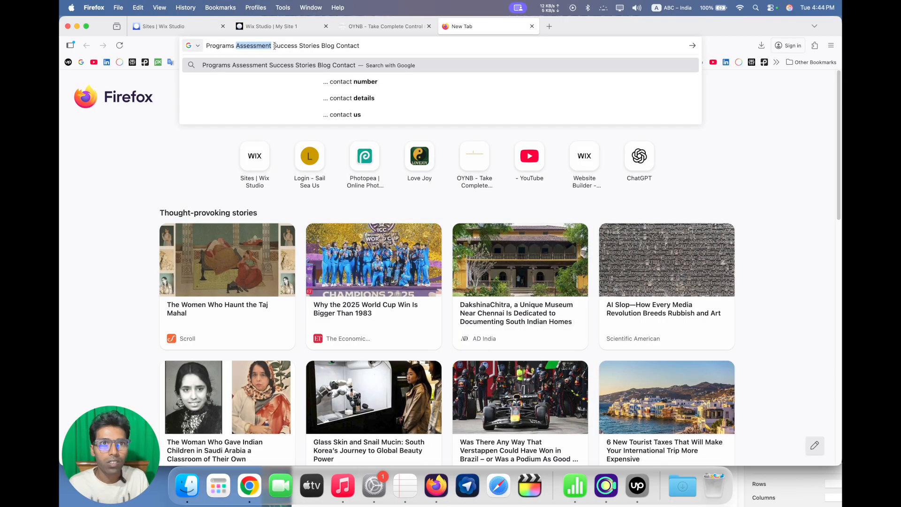
{"action": "mouse_move", "coordinate": [274, 45]}
{"action": "left_mouse_down"}
{"action": "mouse_move", "coordinate": [314, 49]}
{"action": "mouse_move", "coordinate": [280, 47]}
{"action": "left_mouse_up"}
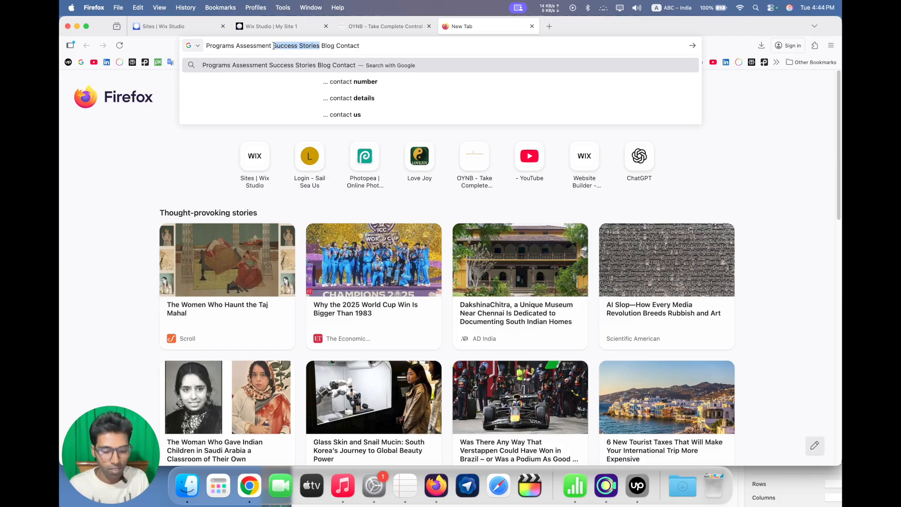
{"action": "left_click", "coordinate": [269, 26]}
Duplicate the Assessment menu item and rename the copy as Success Stories
{"action": "left_click", "coordinate": [213, 195]}
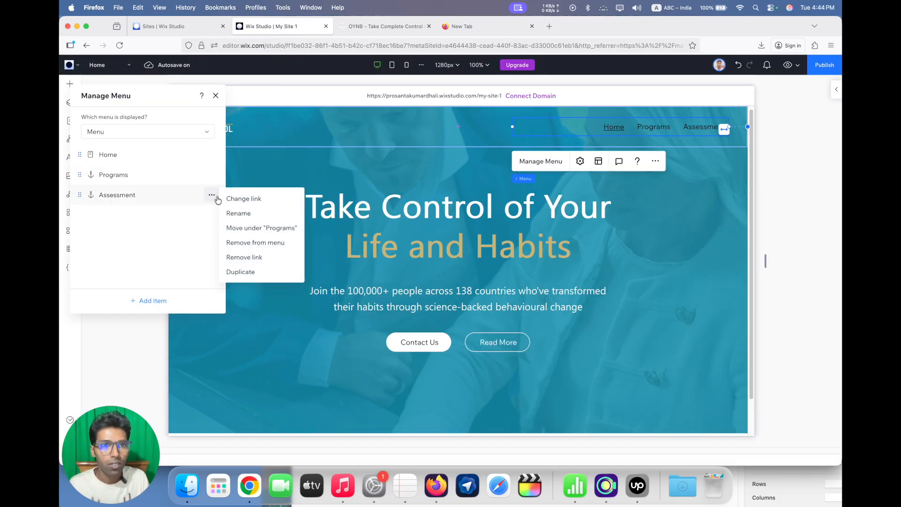
{"action": "left_click", "coordinate": [241, 272]}
{"action": "left_click", "coordinate": [212, 214]}
{"action": "left_click", "coordinate": [239, 234]}
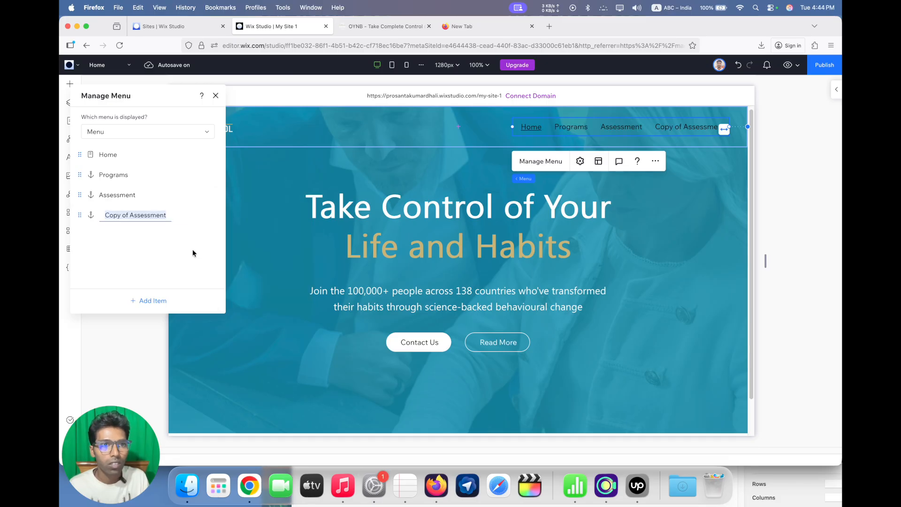
{"action": "type", "text": "Success Stories"}
{"action": "key", "text": "Return"}
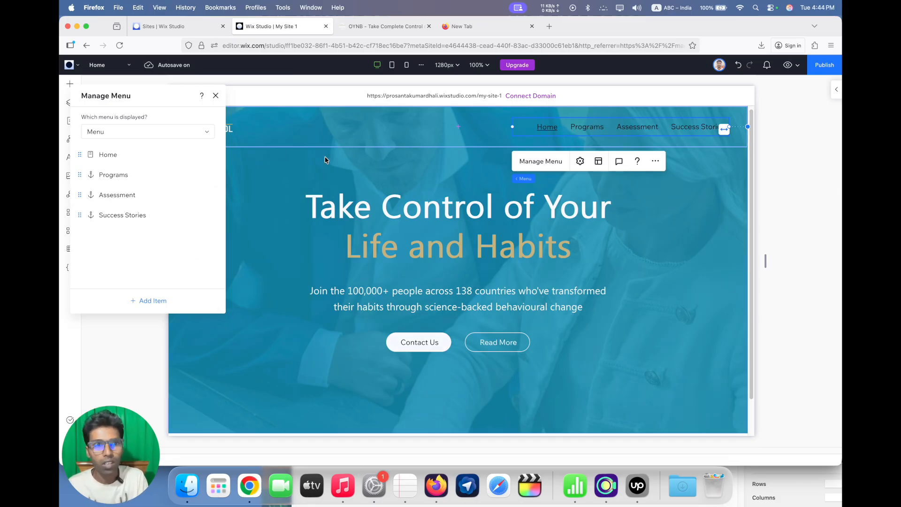
Copy the word Blog from the pasted navigation labels in the blank browser tab and return to Wix Studio
{"action": "left_click", "coordinate": [442, 27]}
{"action": "double_click", "coordinate": [326, 46]}
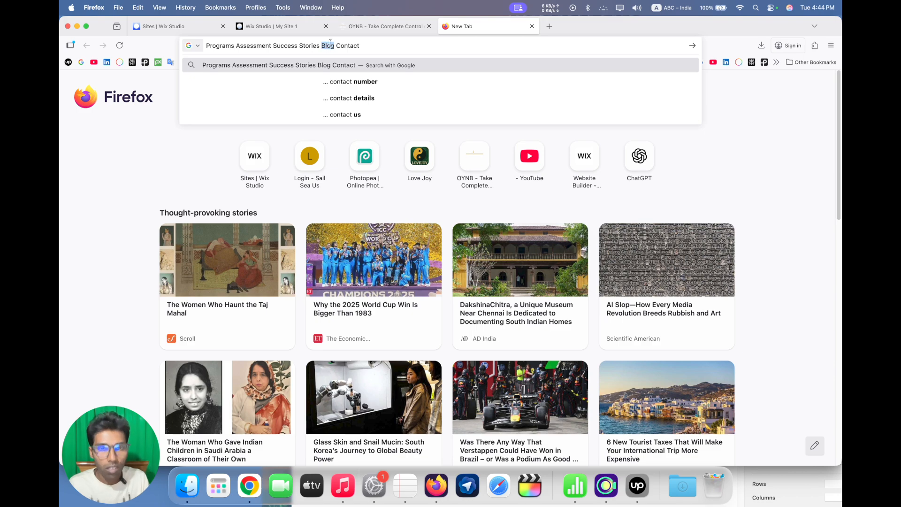
{"action": "left_click", "coordinate": [305, 24]}
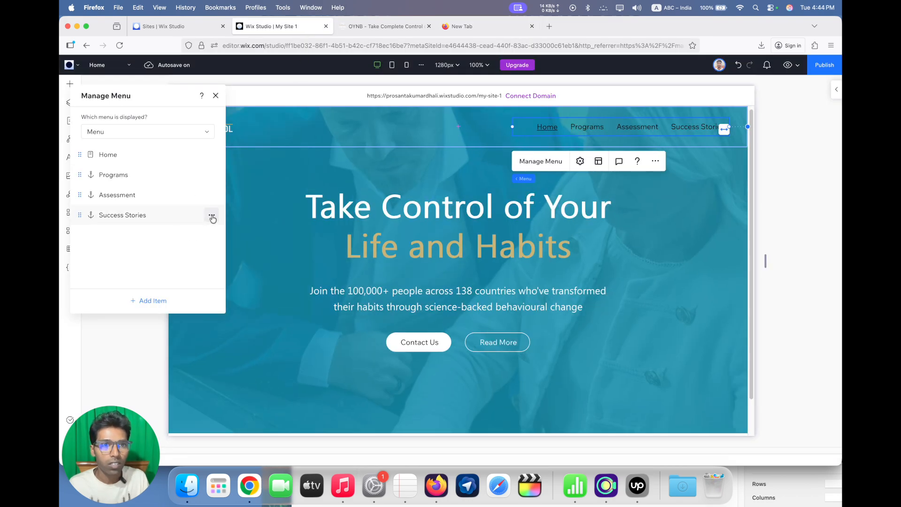
Duplicate the Success Stories menu item and rename the copy as Blog
{"action": "left_click", "coordinate": [213, 217]}
{"action": "left_click", "coordinate": [242, 289]}
{"action": "left_click", "coordinate": [213, 235]}
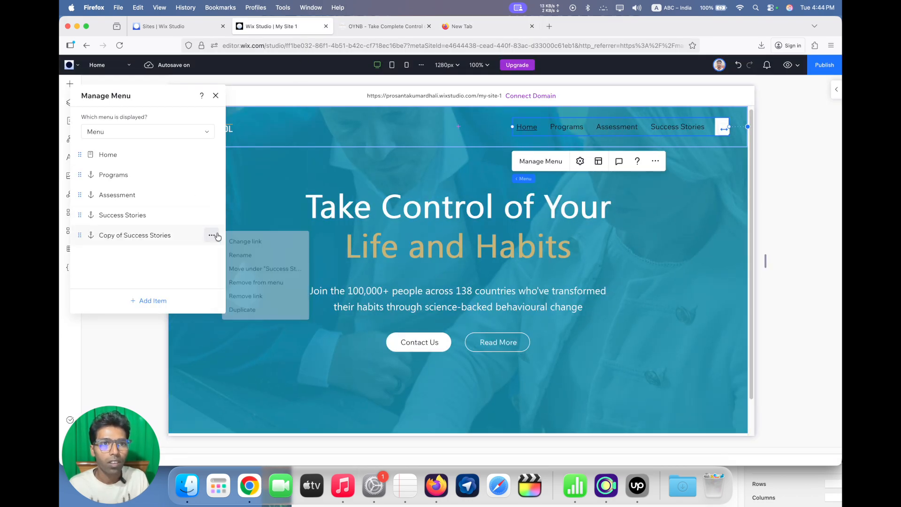
{"action": "left_click", "coordinate": [244, 257]}
{"action": "key", "text": "ctrl+v"}
{"action": "key", "text": "Return"}
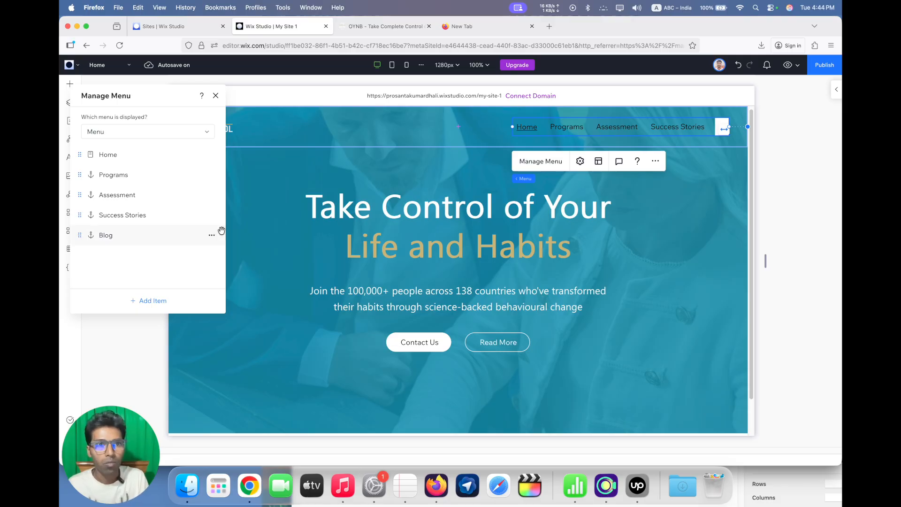
Duplicate the Blog menu item as Contact, and extend the header menu's left edge to make it about 723 px wide
{"action": "left_click", "coordinate": [211, 236]}
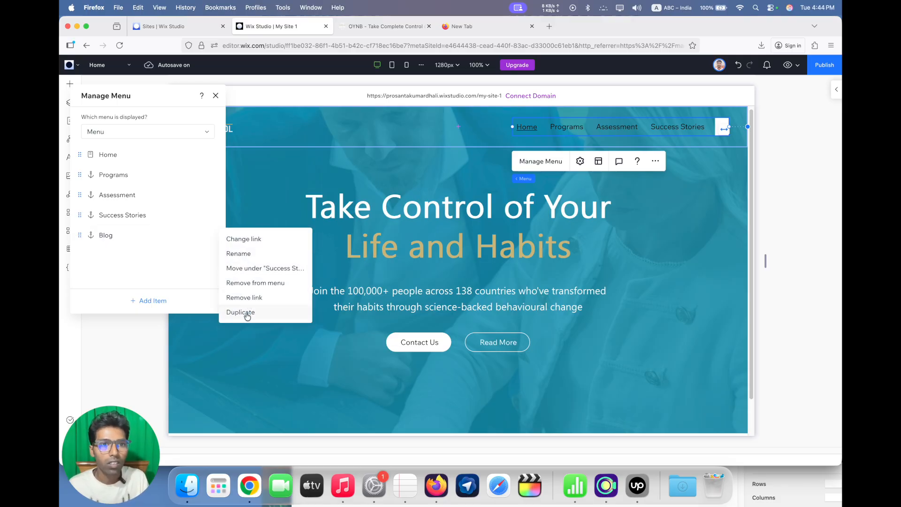
{"action": "left_click", "coordinate": [245, 309]}
{"action": "left_click", "coordinate": [211, 256]}
{"action": "left_click", "coordinate": [233, 272]}
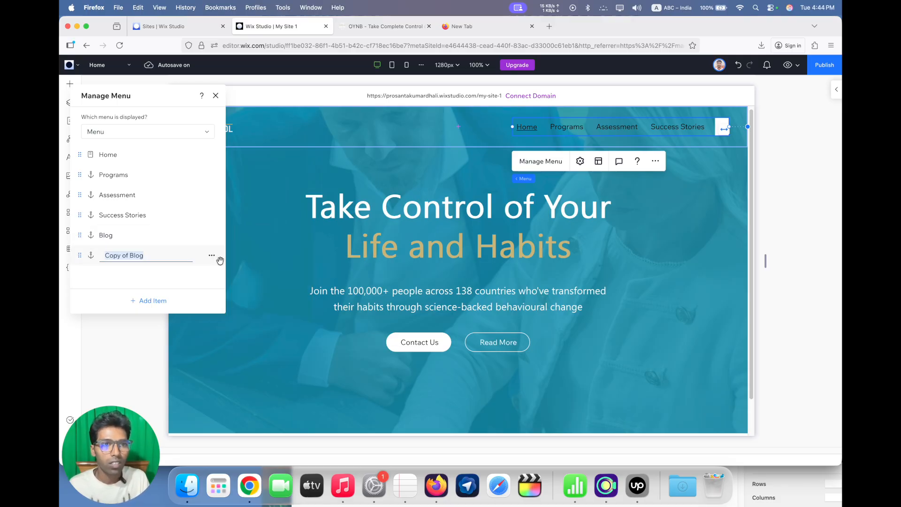
{"action": "type", "text": "Contact"}
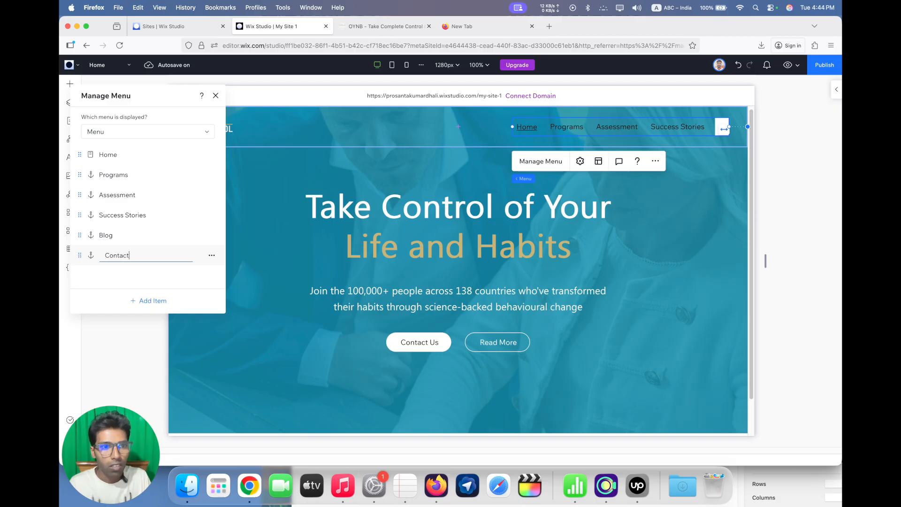
{"action": "key", "text": "Return"}
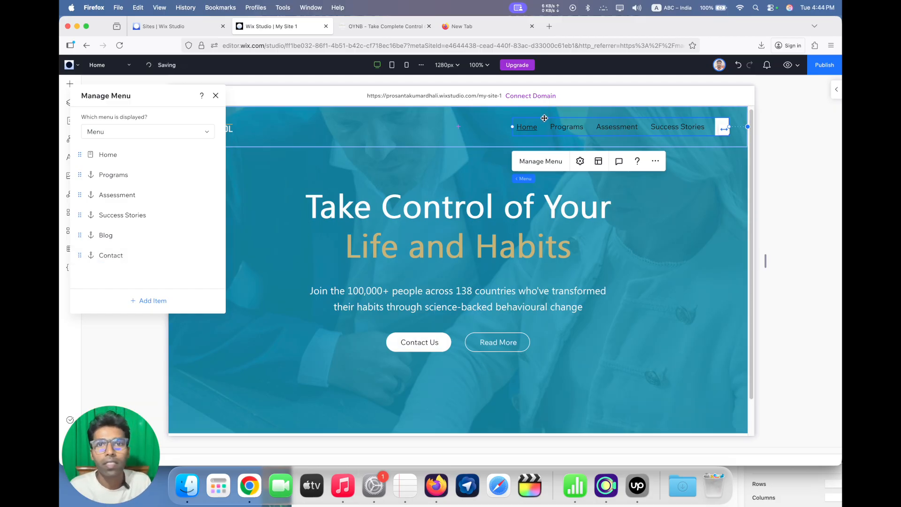
{"action": "left_click_drag", "start_coordinate": [512, 126], "coordinate": [431, 136]}
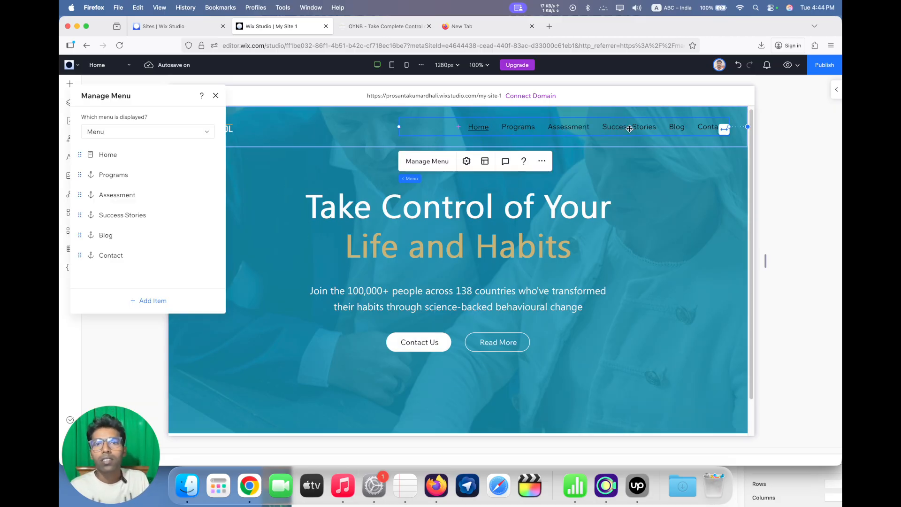
Set the text color of the header menu items in their regular state to the teal theme color #088CAC
{"action": "left_click", "coordinate": [836, 89]}
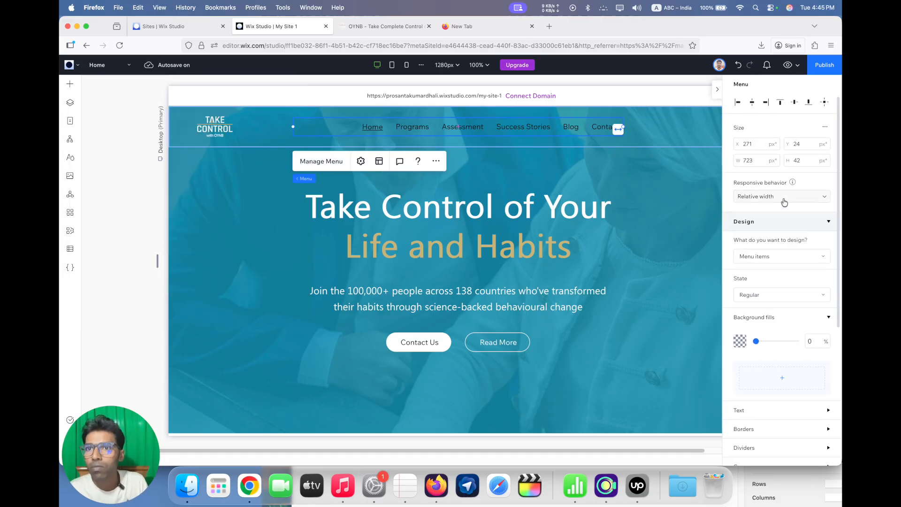
{"action": "scroll", "coordinate": [778, 265], "scroll_direction": "down", "scroll_amount": 5}
{"action": "left_click", "coordinate": [770, 264]}
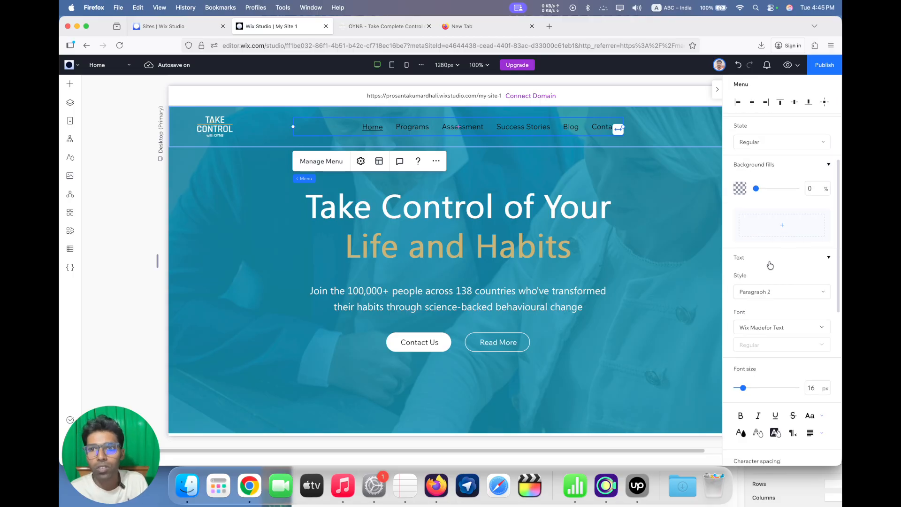
{"action": "scroll", "coordinate": [778, 326], "scroll_direction": "down", "scroll_amount": 6}
{"action": "left_click", "coordinate": [737, 261]}
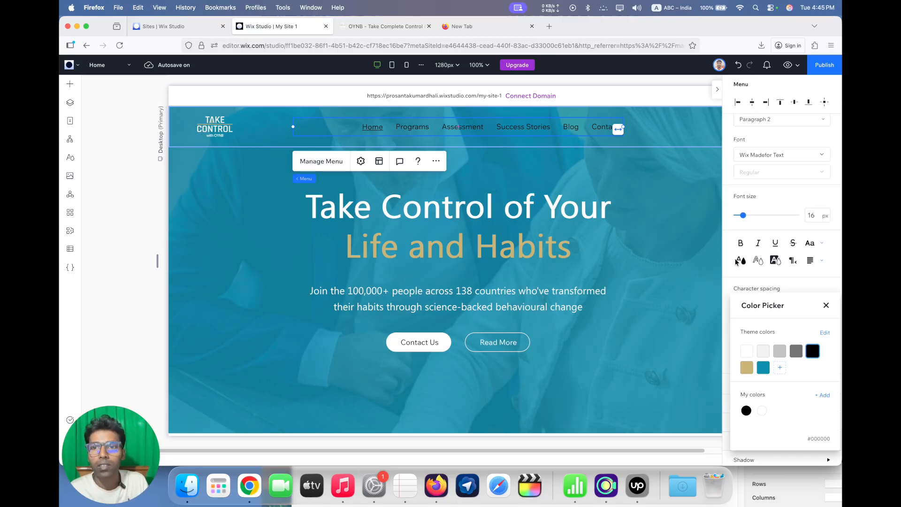
{"action": "left_click", "coordinate": [763, 368]}
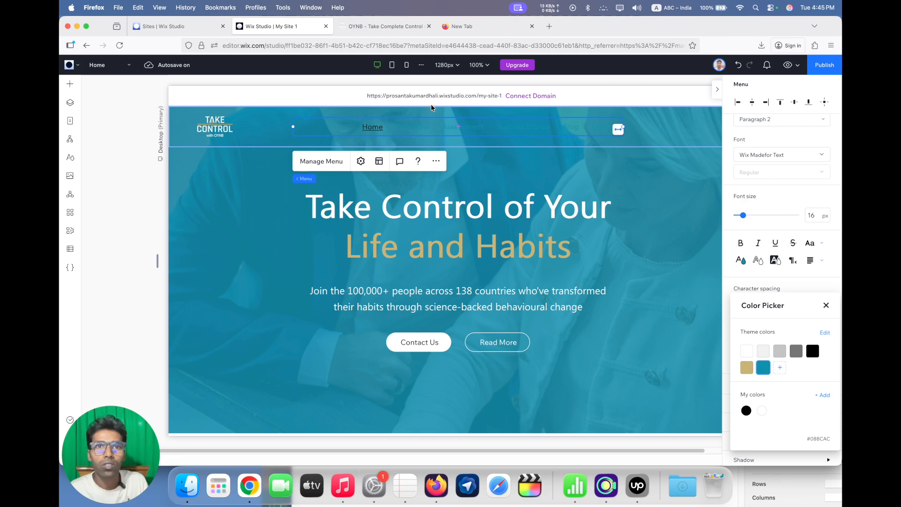
Check the navigation color on the OYNB page, and apply a custom dark teal #004050 to the regular menu item text in Wix Studio
{"action": "left_click", "coordinate": [390, 28]}
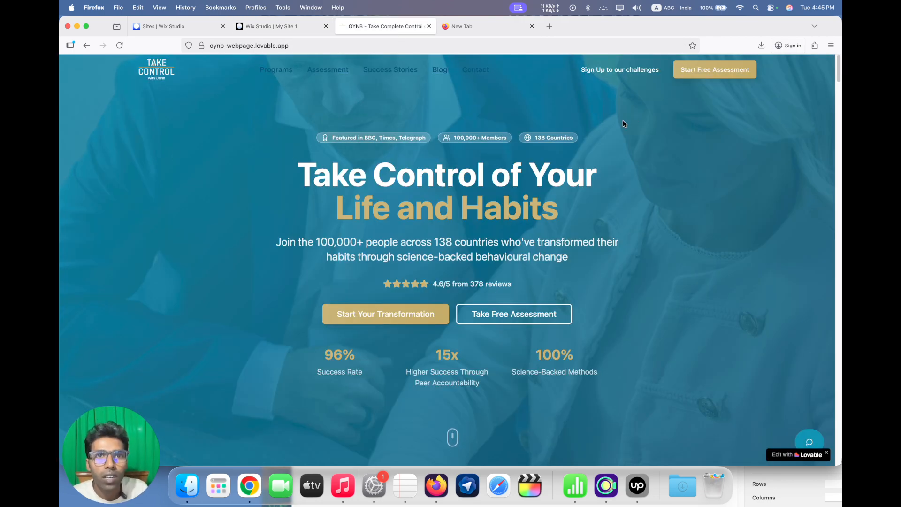
{"action": "left_click", "coordinate": [313, 28]}
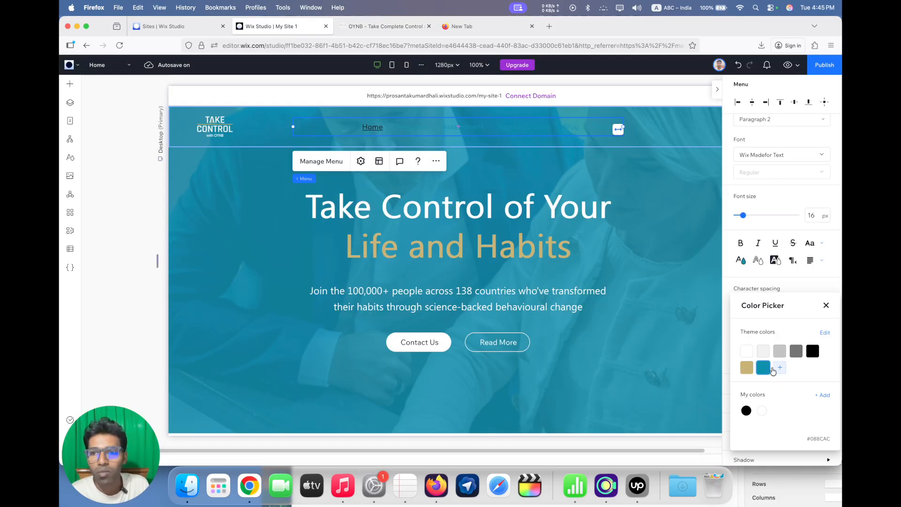
{"action": "left_click", "coordinate": [779, 367]}
{"action": "left_click_drag", "start_coordinate": [828, 347], "coordinate": [839, 358]}
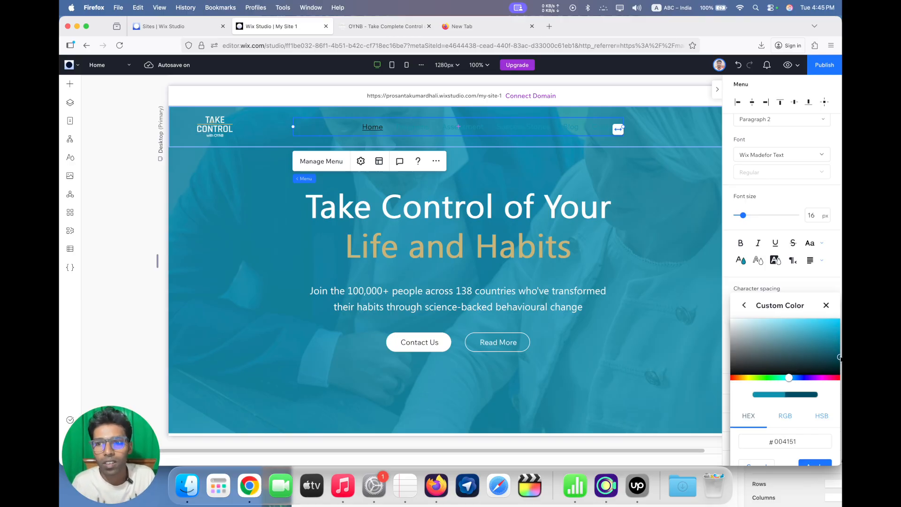
{"action": "left_click_drag", "start_coordinate": [799, 313], "coordinate": [675, 277]}
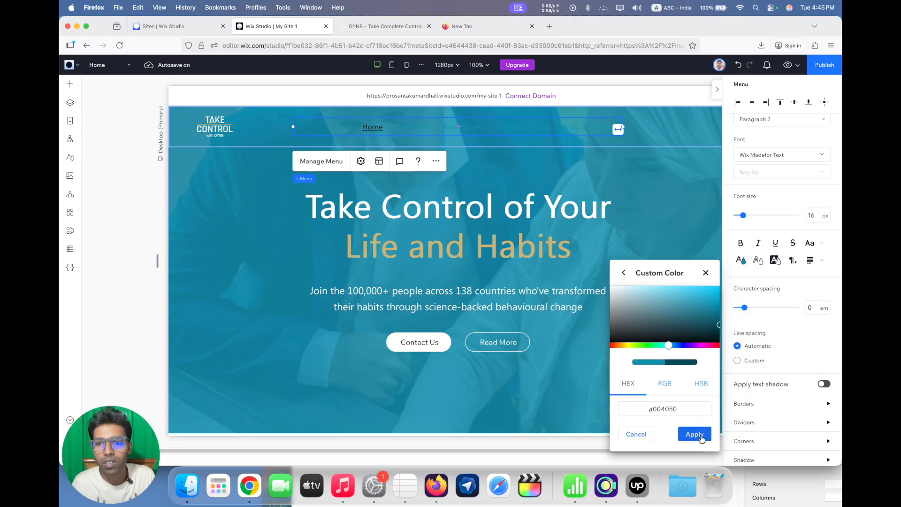
{"action": "left_click", "coordinate": [699, 432]}
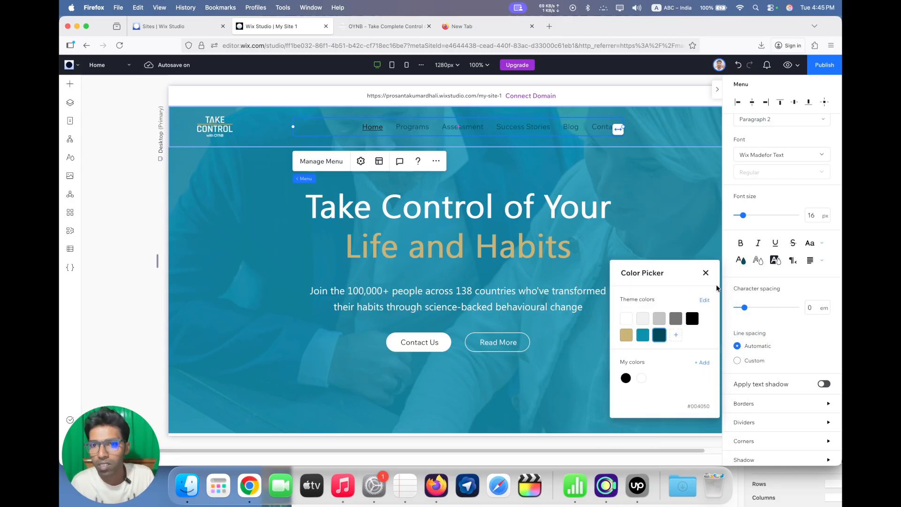
{"action": "left_click", "coordinate": [705, 274]}
Style the menu items' hover state with the gold theme color Color 6 for the text and no underline
{"action": "scroll", "coordinate": [779, 347], "scroll_direction": "down", "scroll_amount": 5}
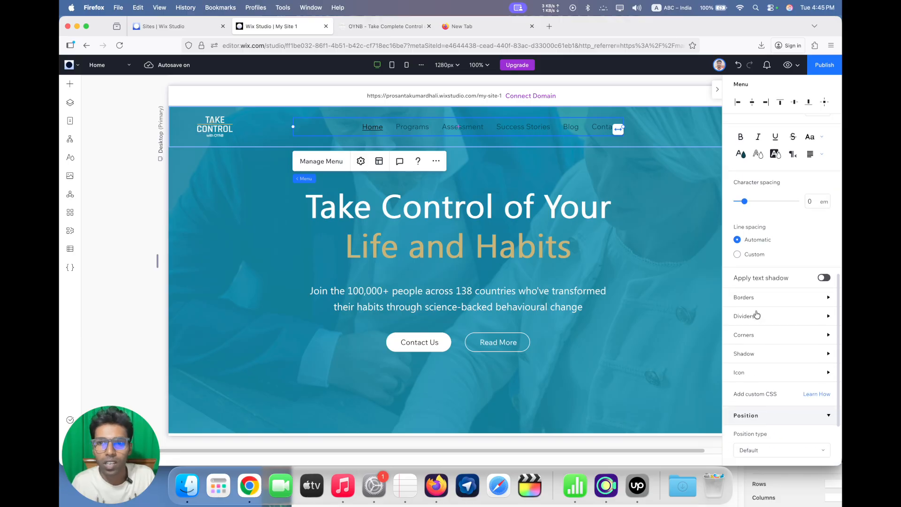
{"action": "scroll", "coordinate": [778, 312], "scroll_direction": "up", "scroll_amount": 4}
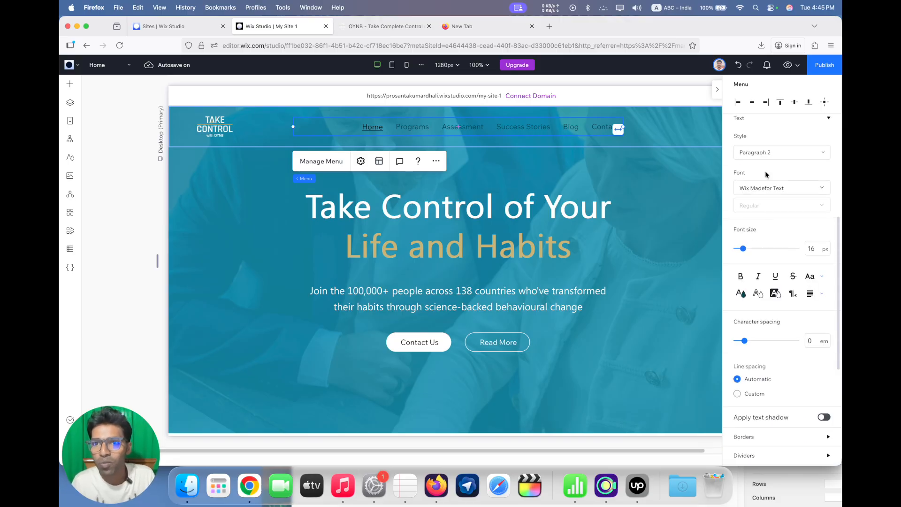
{"action": "scroll", "coordinate": [763, 204], "scroll_direction": "up", "scroll_amount": 3}
{"action": "left_click", "coordinate": [764, 204]}
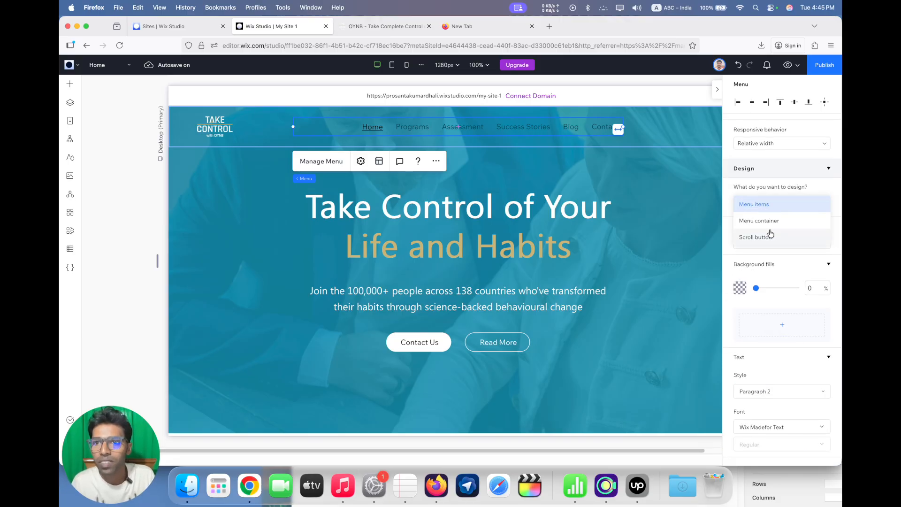
{"action": "left_click", "coordinate": [770, 202]}
{"action": "left_click", "coordinate": [765, 241]}
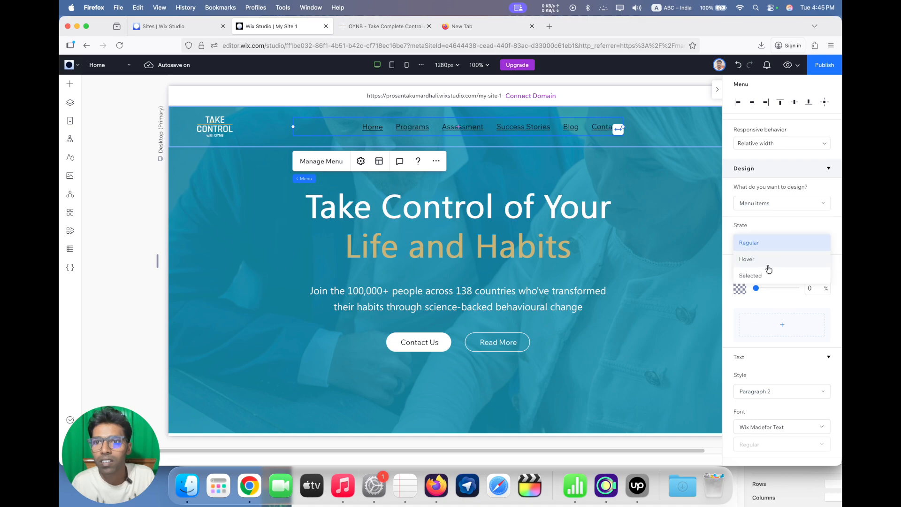
{"action": "left_click", "coordinate": [767, 261]}
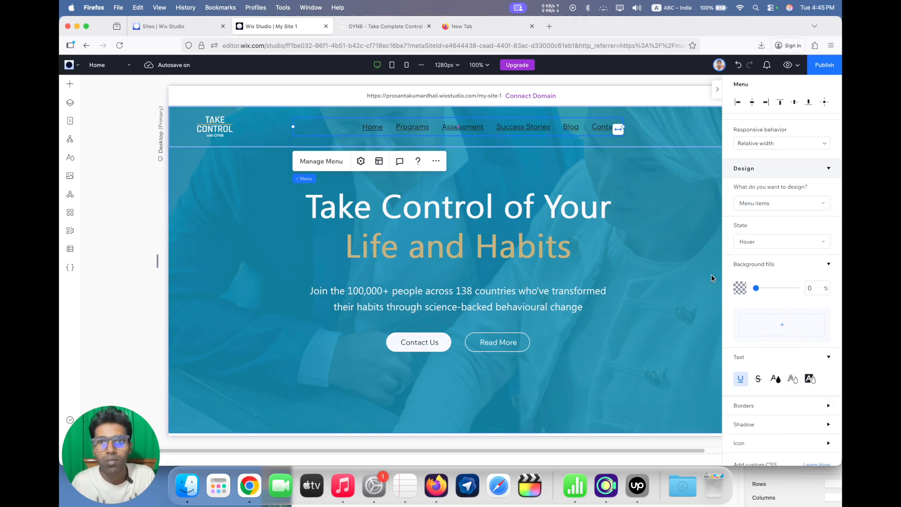
{"action": "scroll", "coordinate": [754, 354], "scroll_direction": "down", "scroll_amount": 2}
{"action": "scroll", "coordinate": [753, 353], "scroll_direction": "down", "scroll_amount": 3}
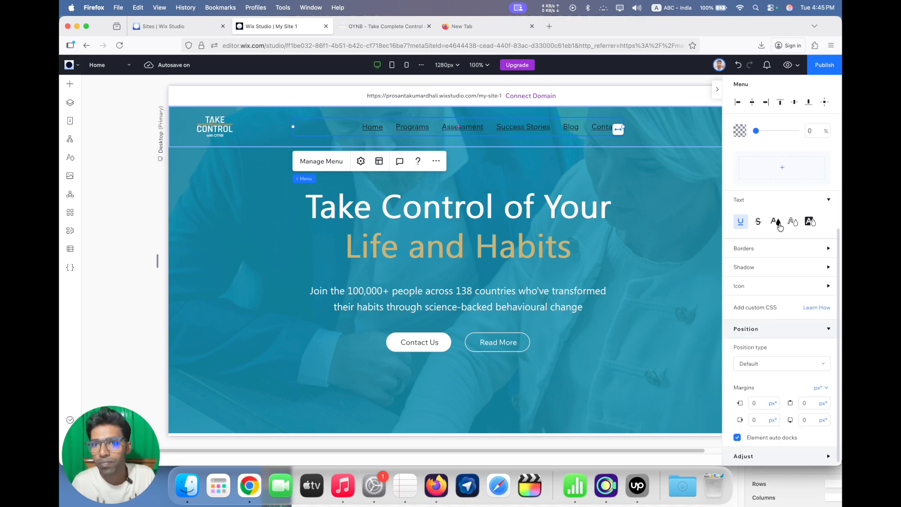
{"action": "left_click", "coordinate": [776, 224]}
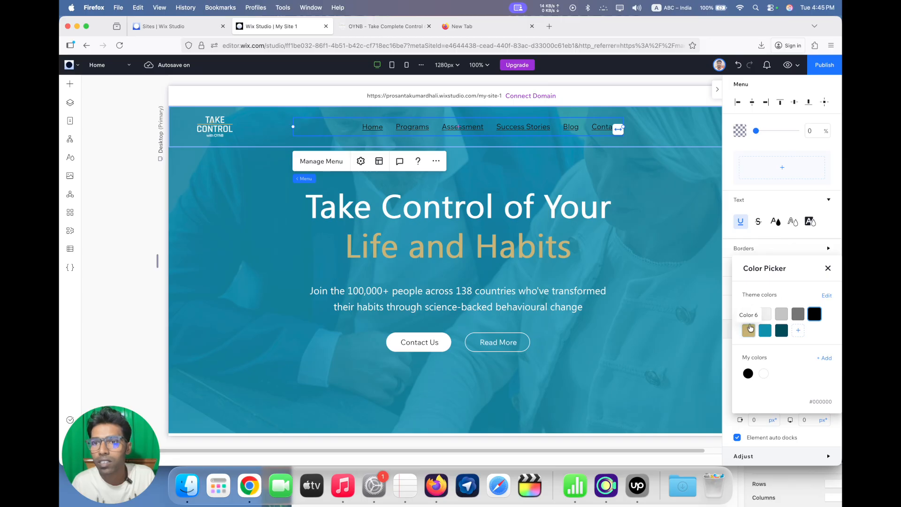
{"action": "left_click", "coordinate": [748, 330]}
{"action": "left_click", "coordinate": [740, 221]}
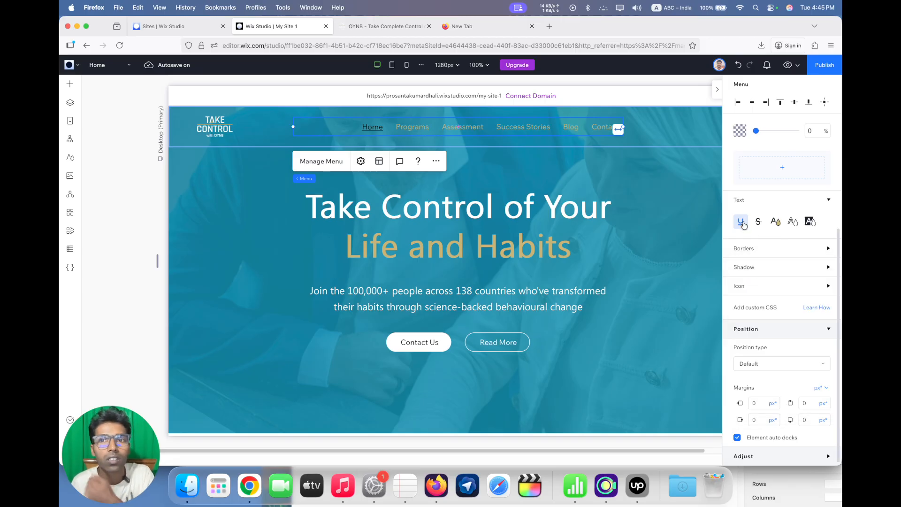
Style the menu items' selected state with no underline and the dark teal theme color #004050 for the text
{"action": "scroll", "coordinate": [759, 226], "scroll_direction": "up", "scroll_amount": 5}
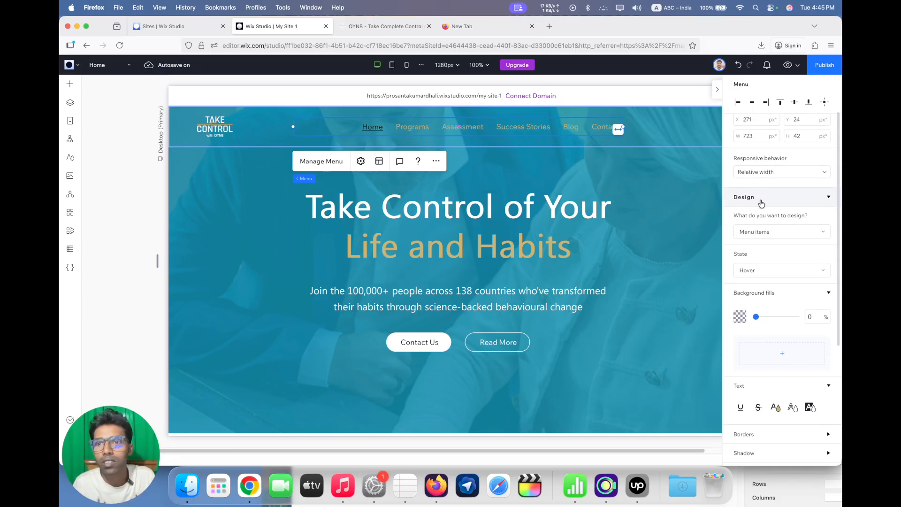
{"action": "left_click", "coordinate": [760, 270]}
{"action": "left_click", "coordinate": [762, 289]}
{"action": "scroll", "coordinate": [770, 292], "scroll_direction": "down", "scroll_amount": 5}
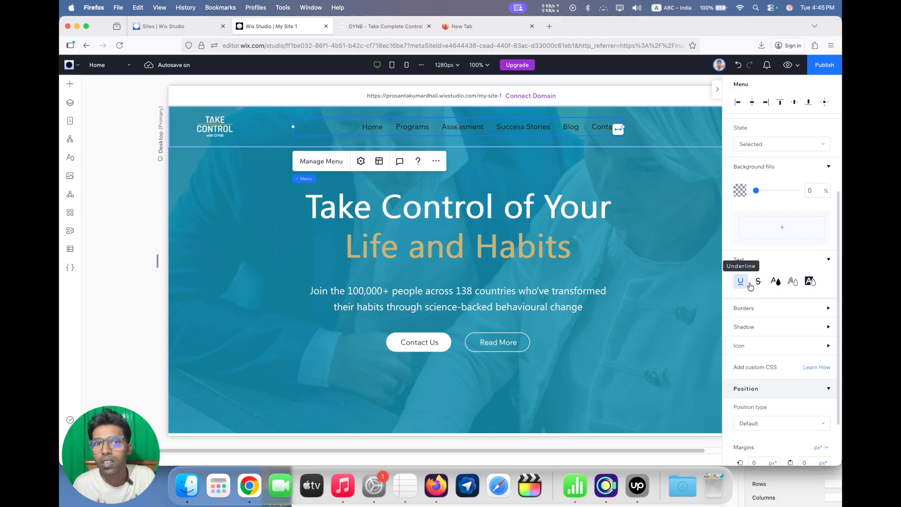
{"action": "left_click", "coordinate": [740, 283]}
{"action": "left_click", "coordinate": [777, 283]}
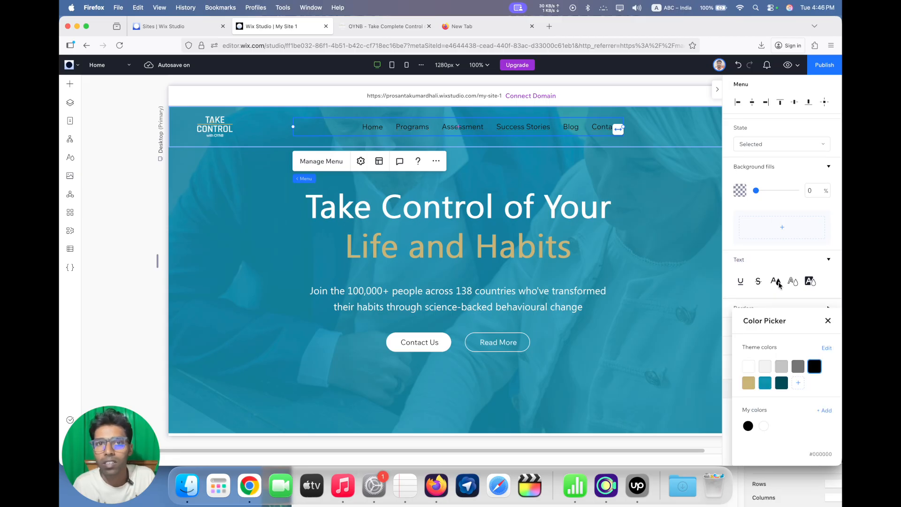
{"action": "left_click", "coordinate": [782, 383]}
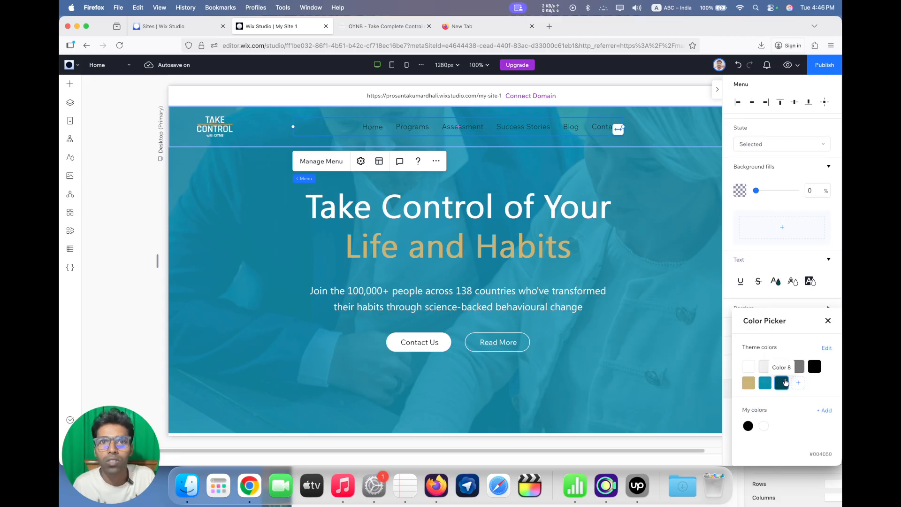
Make the text of the header menu items bold in their regular state
{"action": "left_click", "coordinate": [763, 251]}
{"action": "scroll", "coordinate": [764, 241], "scroll_direction": "up", "scroll_amount": 3}
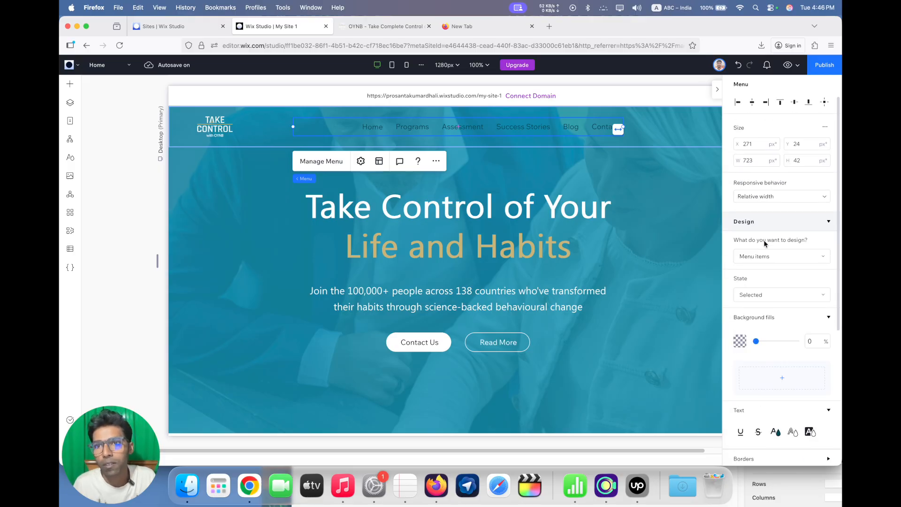
{"action": "left_click", "coordinate": [765, 295]}
{"action": "left_click", "coordinate": [770, 266]}
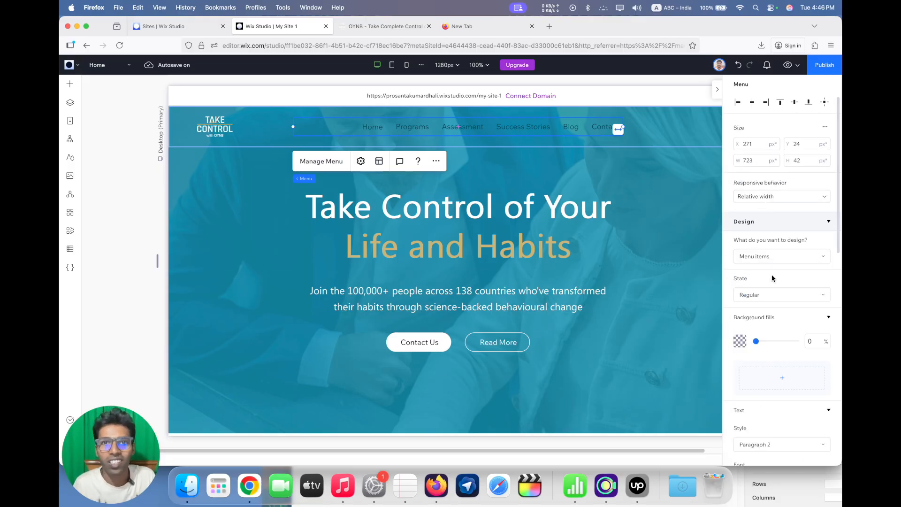
{"action": "scroll", "coordinate": [767, 300], "scroll_direction": "down", "scroll_amount": 3}
{"action": "scroll", "coordinate": [766, 281], "scroll_direction": "down", "scroll_amount": 2}
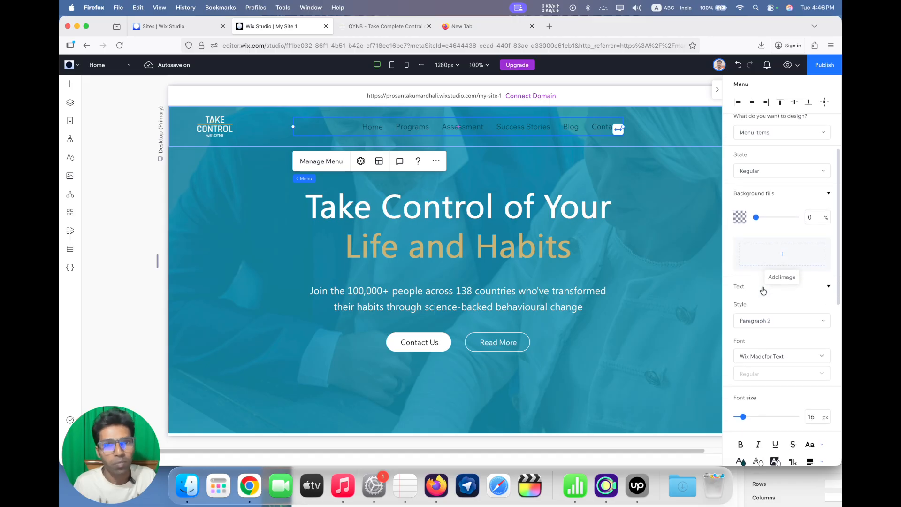
{"action": "scroll", "coordinate": [764, 387], "scroll_direction": "down", "scroll_amount": 2}
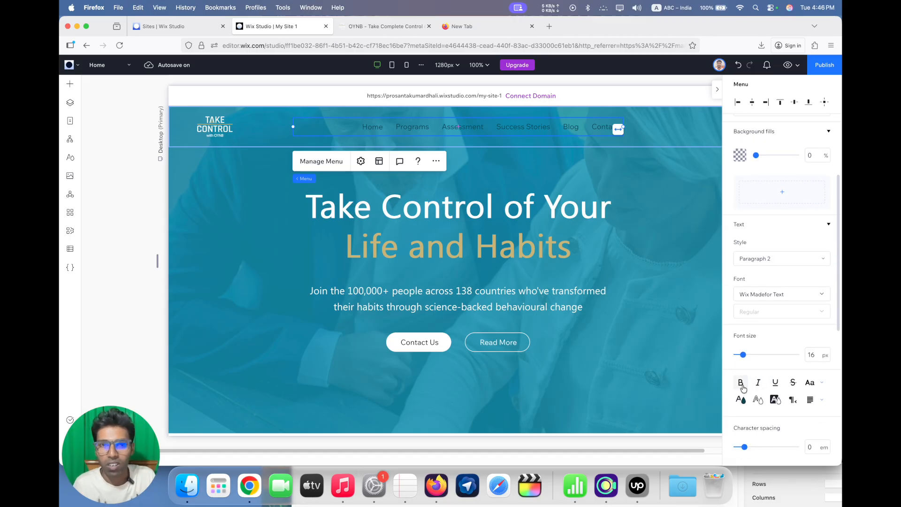
{"action": "left_click", "coordinate": [741, 382]}
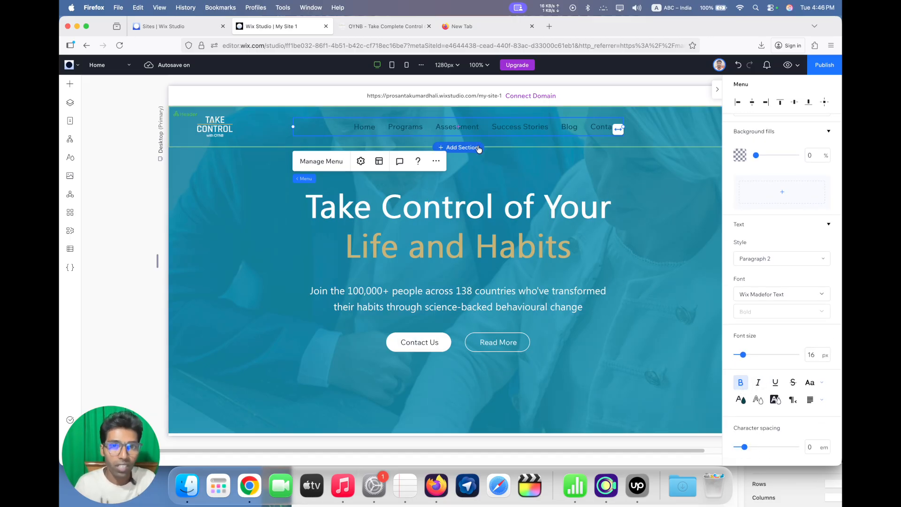
Inspect the Assessment navigation link on the OYNB page to check its font weight
{"action": "left_click", "coordinate": [358, 28]}
{"action": "right_click", "coordinate": [332, 76]}
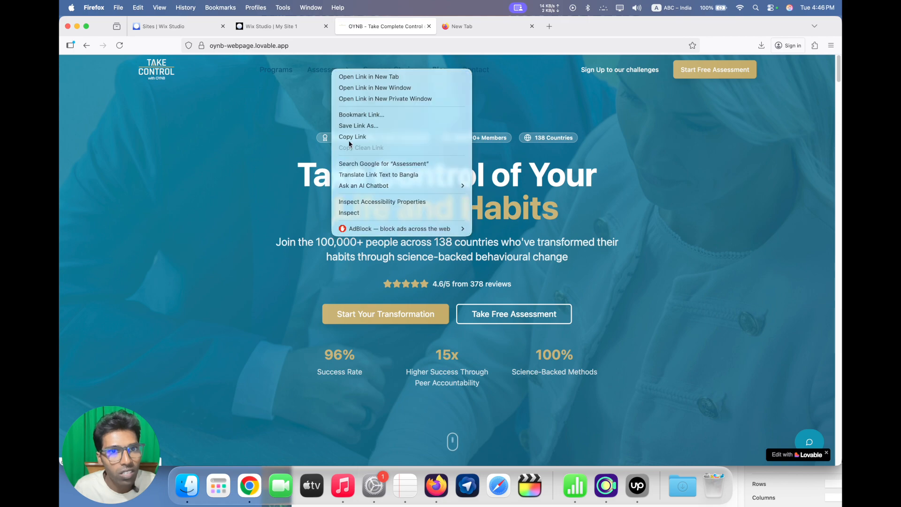
{"action": "left_click", "coordinate": [359, 208]}
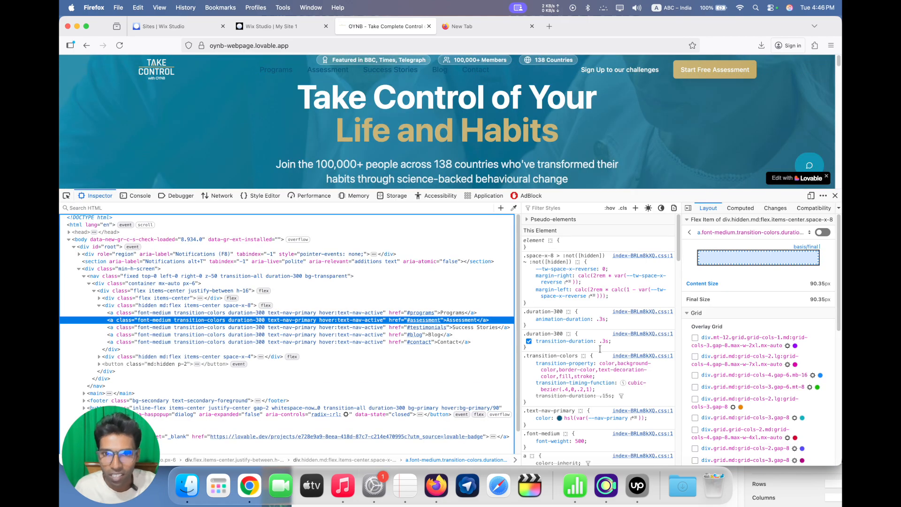
{"action": "scroll", "coordinate": [598, 337], "scroll_direction": "down", "scroll_amount": 4}
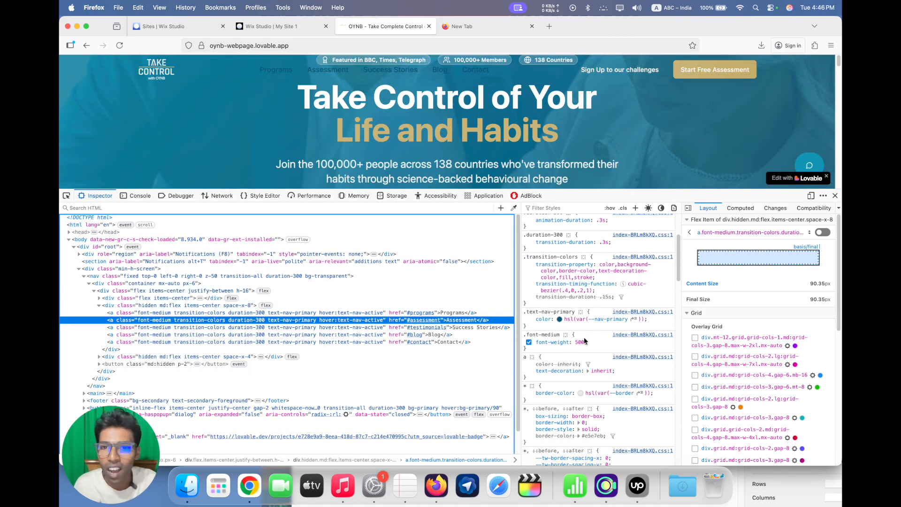
{"action": "scroll", "coordinate": [469, 324], "scroll_direction": "down", "scroll_amount": 1}
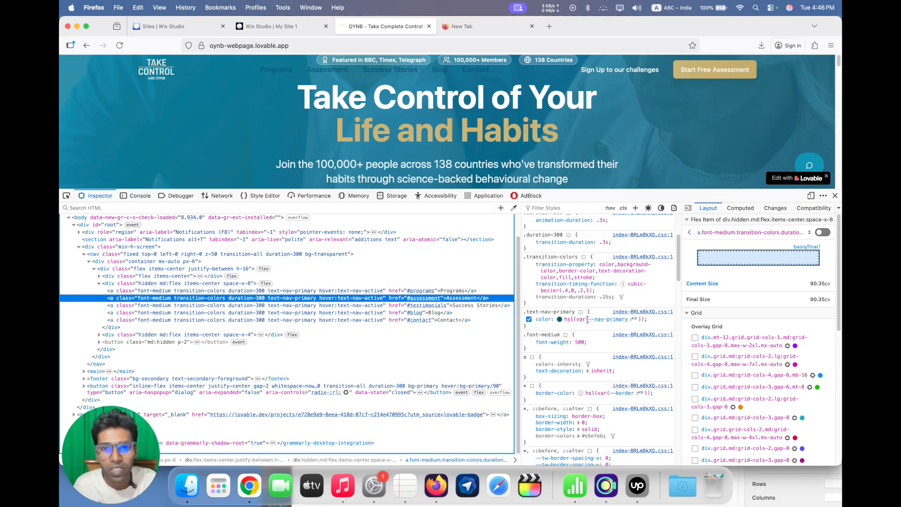
{"action": "left_click", "coordinate": [834, 196]}
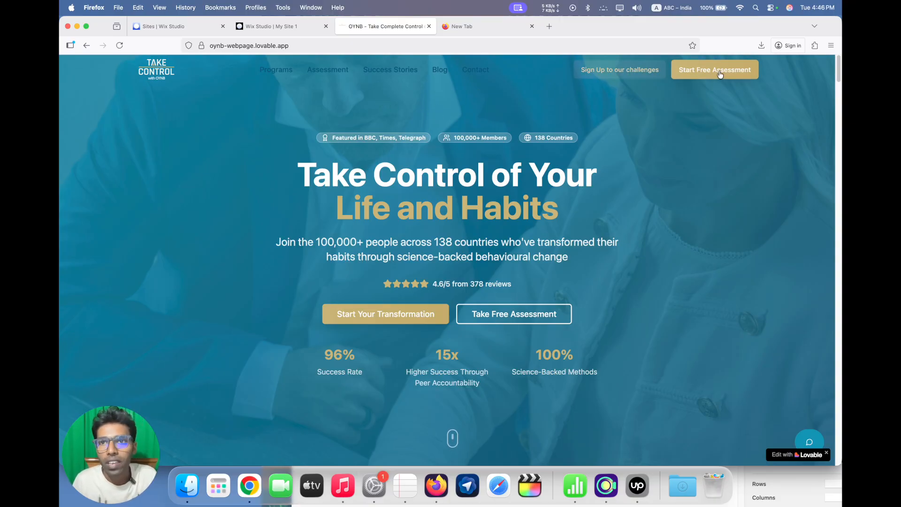
Back in Wix Studio, narrow the header menu from its left edge and center it horizontally in the header
{"action": "left_click", "coordinate": [288, 27]}
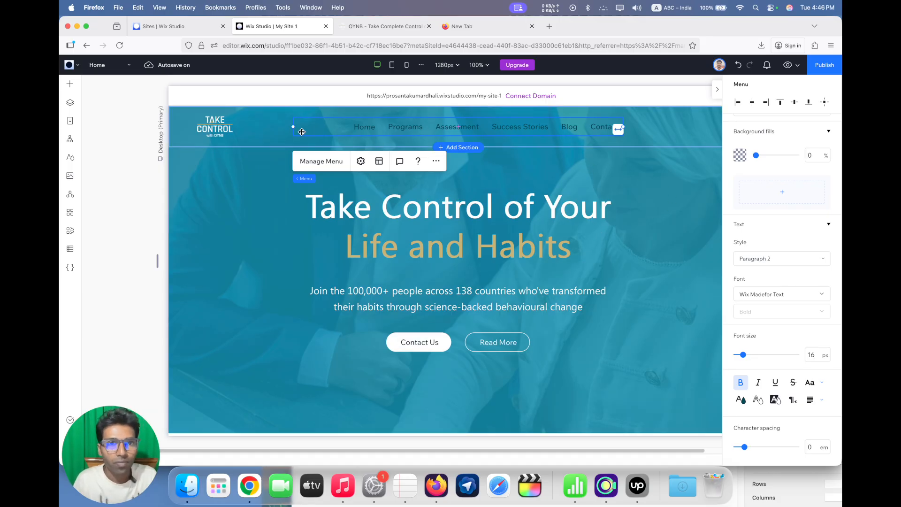
{"action": "left_click_drag", "start_coordinate": [294, 129], "coordinate": [334, 126]}
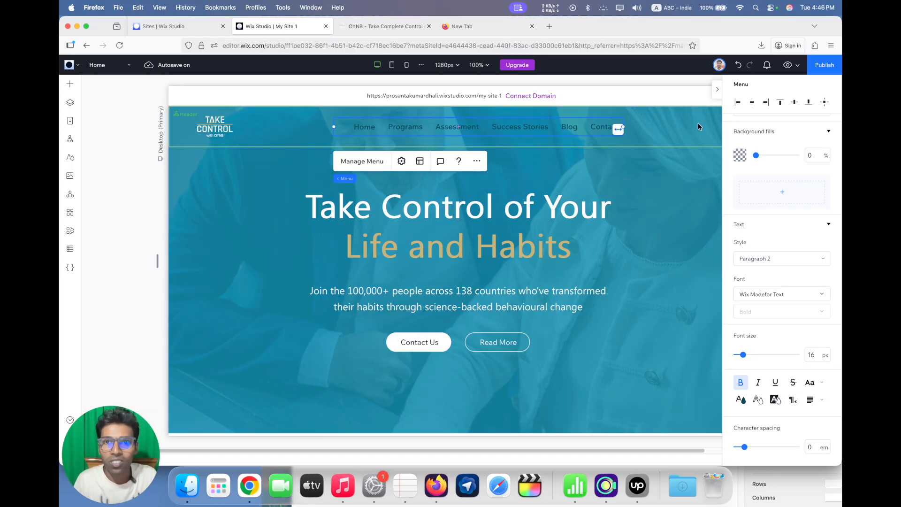
{"action": "left_click", "coordinate": [752, 102]}
Add the basic "Add to Cart" button to the header, just right of the Contact menu item
{"action": "scroll", "coordinate": [494, 454], "scroll_direction": "right", "scroll_amount": 3}
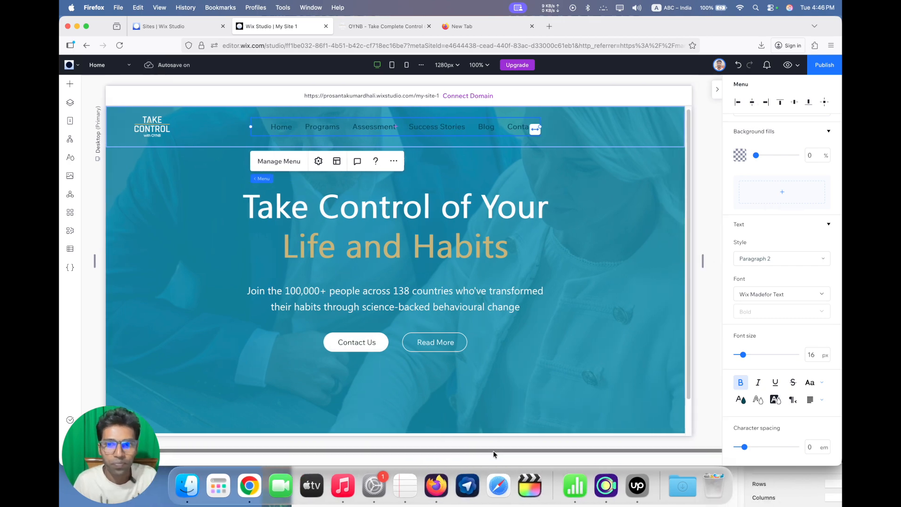
{"action": "left_click", "coordinate": [70, 83]}
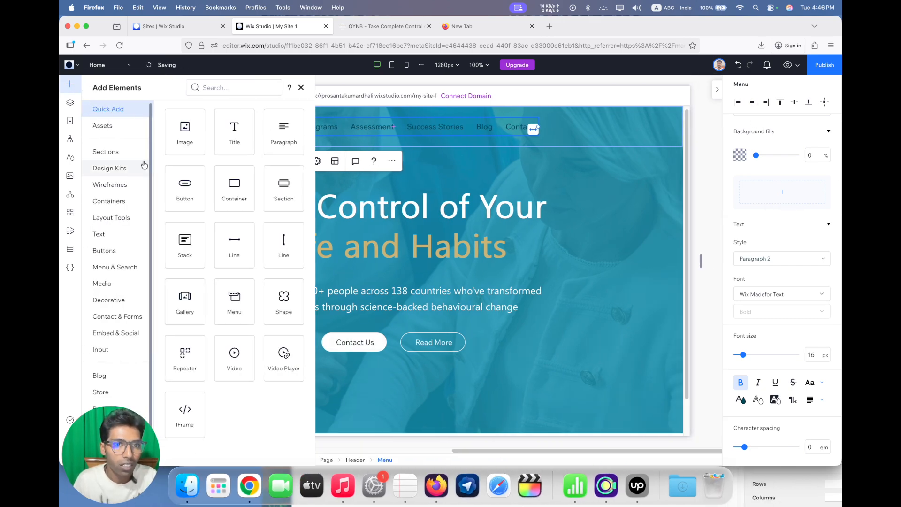
{"action": "left_click", "coordinate": [113, 250]}
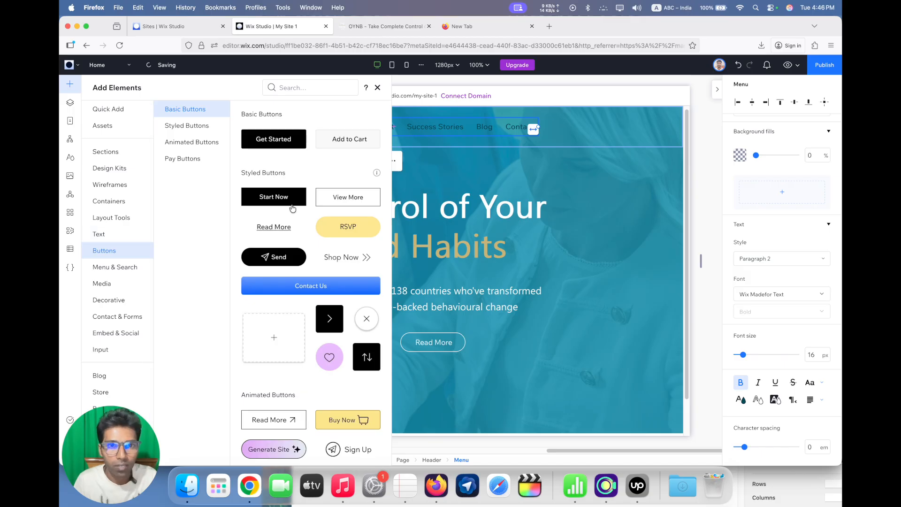
{"action": "left_click_drag", "start_coordinate": [342, 138], "coordinate": [521, 131]}
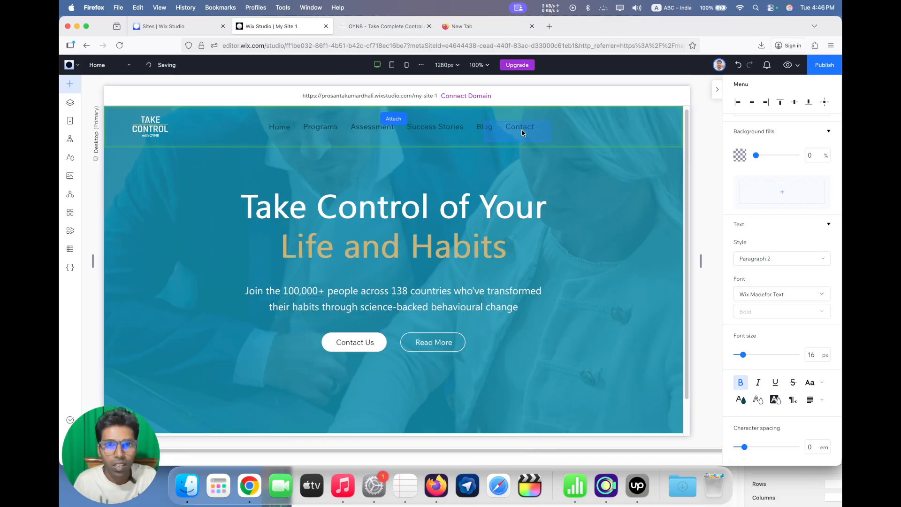
{"action": "left_click_drag", "start_coordinate": [593, 132], "coordinate": [593, 130]}
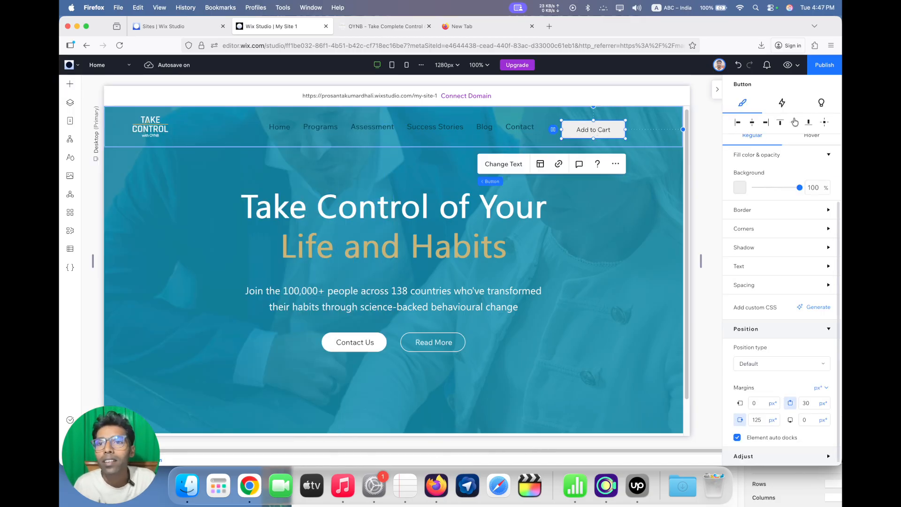
Change the header button's text to "Start Free Assessment", matching the OYNB page, and widen the button to about 225 px
{"action": "left_click", "coordinate": [389, 27]}
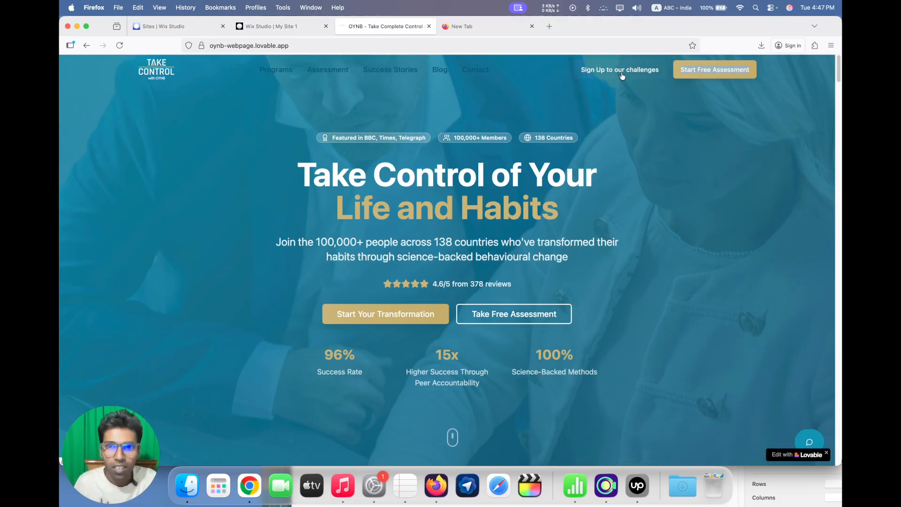
{"action": "left_click", "coordinate": [272, 27]}
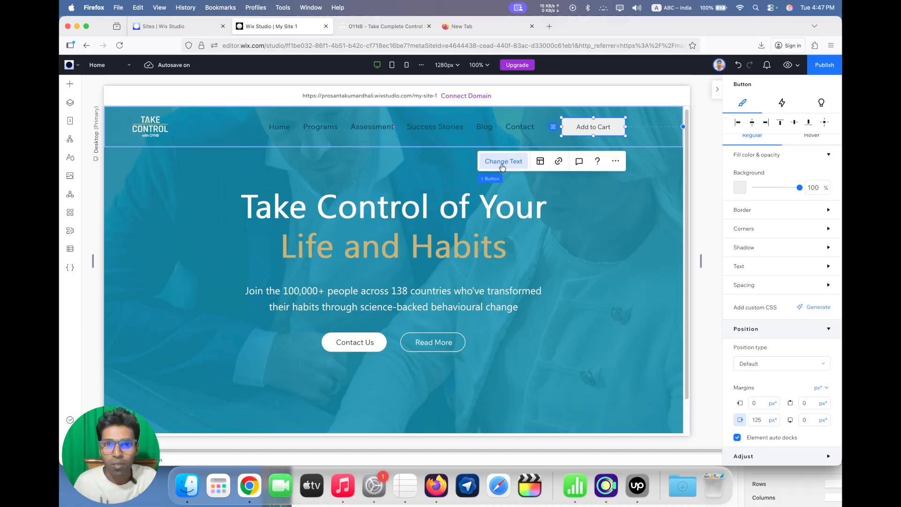
{"action": "left_click", "coordinate": [504, 161]}
{"action": "type", "text": "Start Free Assessment"}
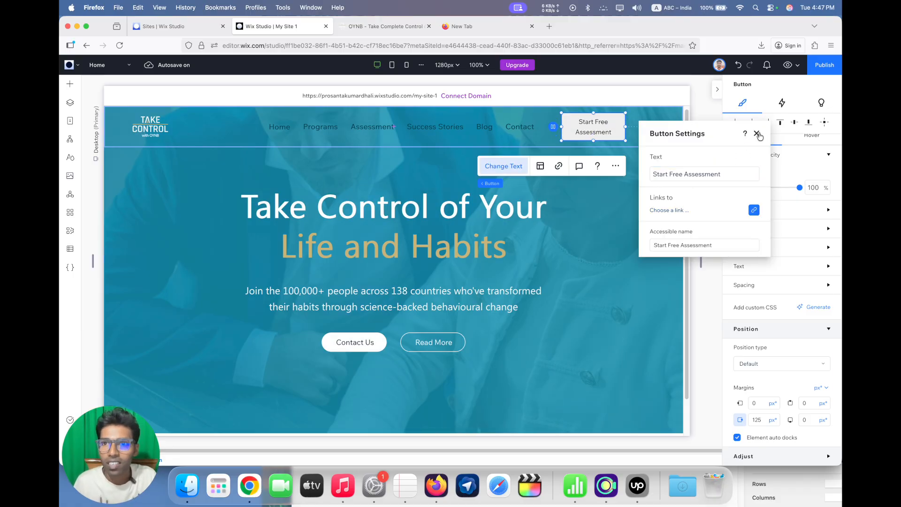
{"action": "left_click", "coordinate": [756, 133]}
{"action": "left_click_drag", "start_coordinate": [626, 127], "coordinate": [663, 127]}
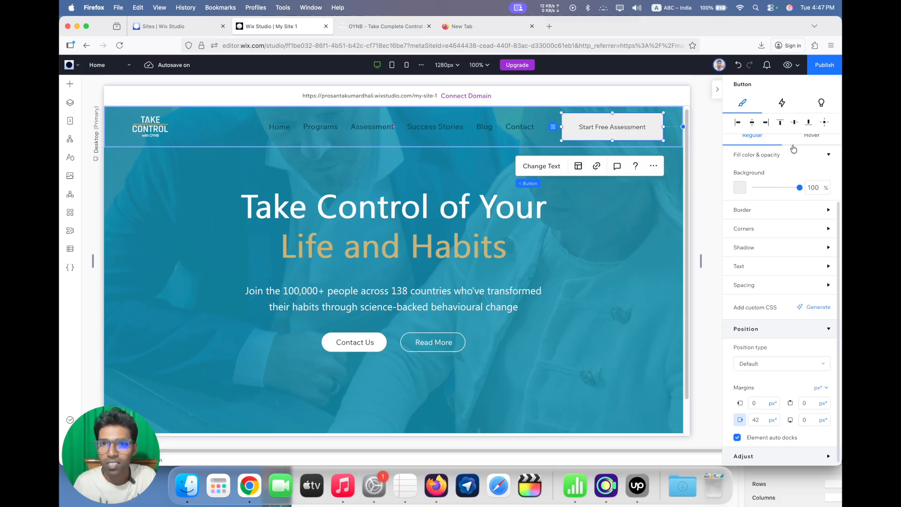
Set the Start Free Assessment button's height to 41 px and its width to 200 px
{"action": "scroll", "coordinate": [788, 194], "scroll_direction": "up", "scroll_amount": 5}
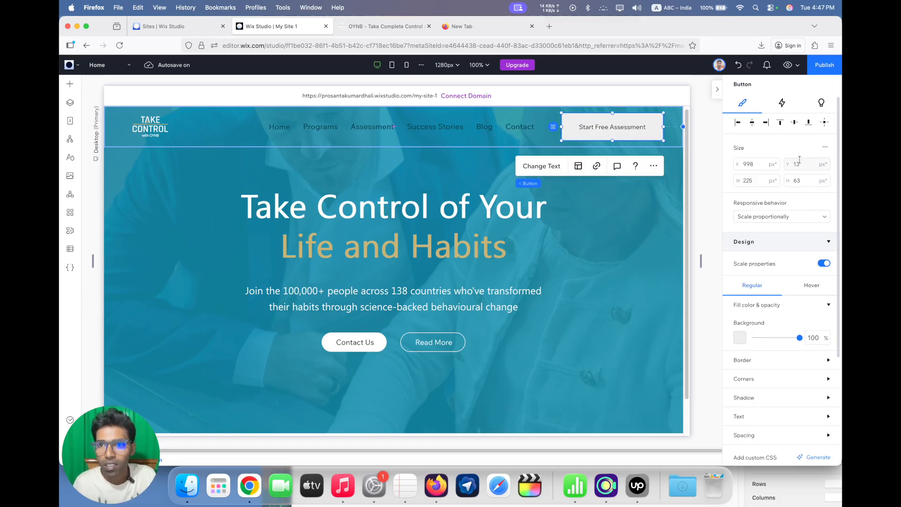
{"action": "left_click", "coordinate": [806, 182]}
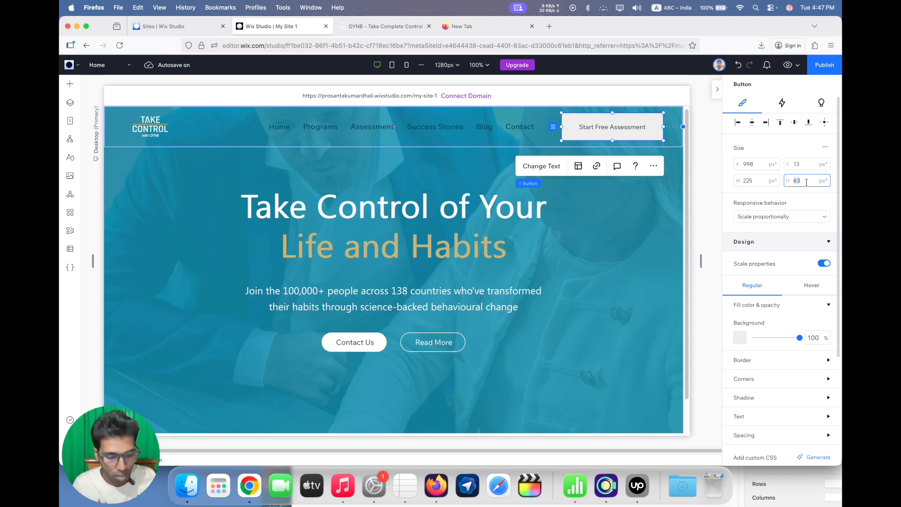
{"action": "type", "text": "40"}
{"action": "key", "text": "Return"}
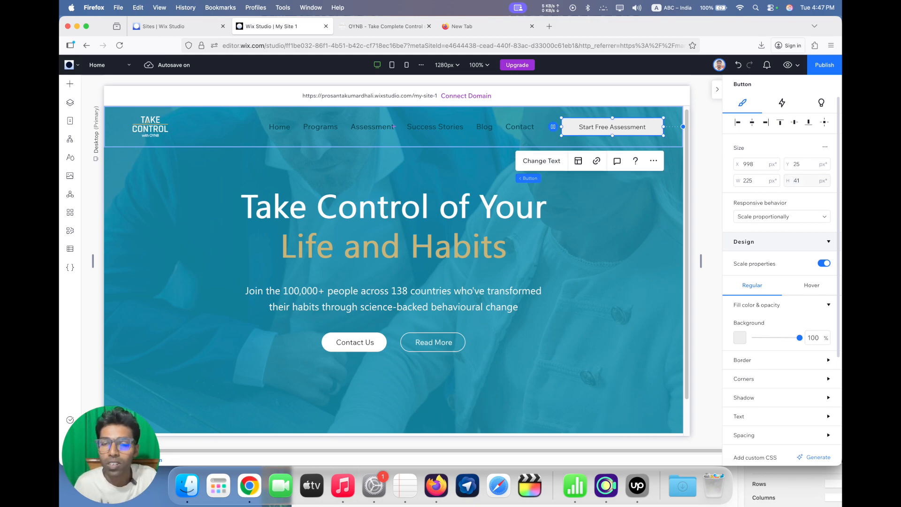
{"action": "left_click", "coordinate": [750, 179]}
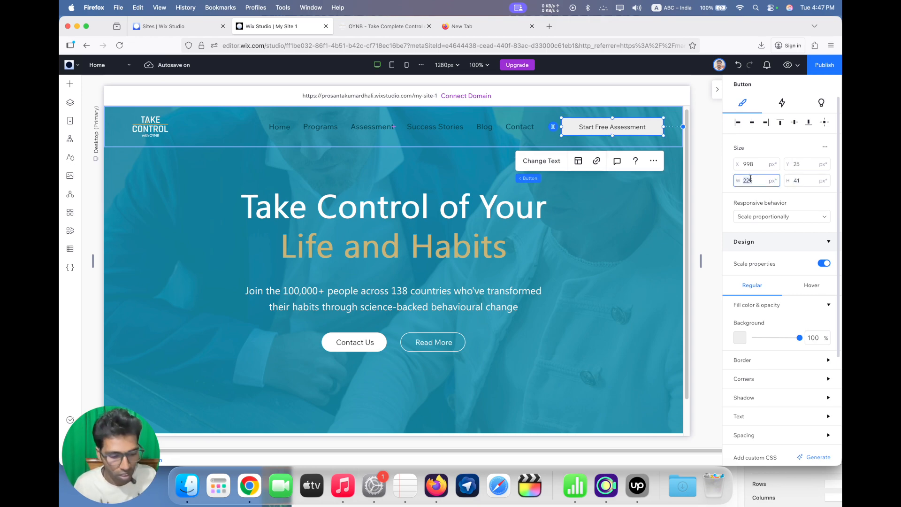
{"action": "key", "text": "Return"}
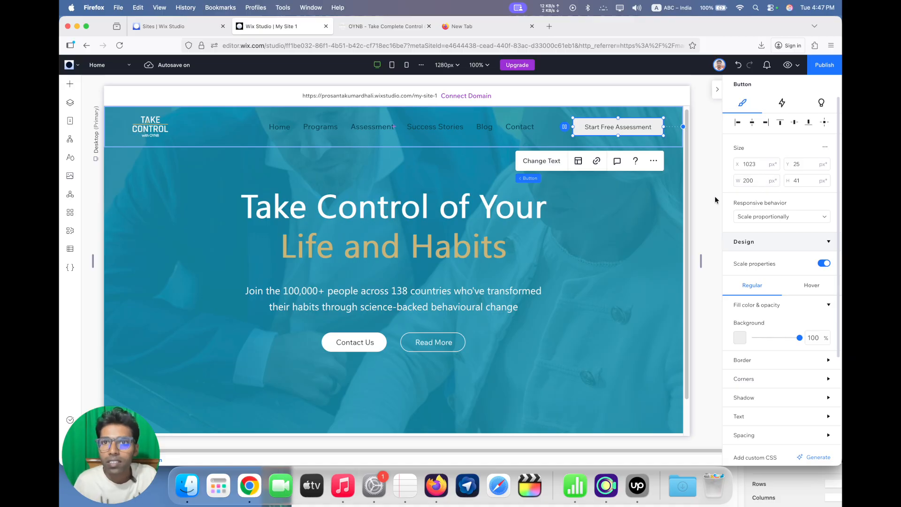
Fill the Start Free Assessment button with the gold theme color and set its border to 0% opacity and 0 px width
{"action": "left_click", "coordinate": [739, 338]}
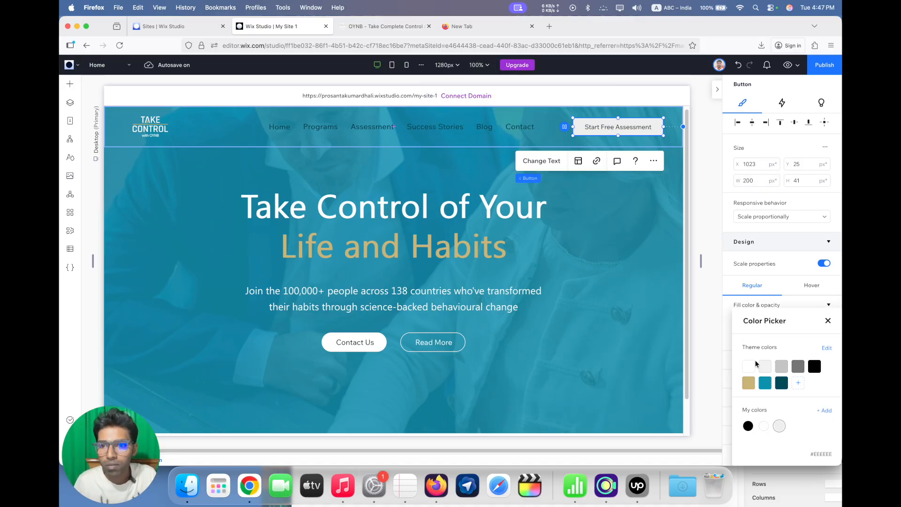
{"action": "left_click", "coordinate": [748, 383]}
{"action": "left_click", "coordinate": [760, 287]}
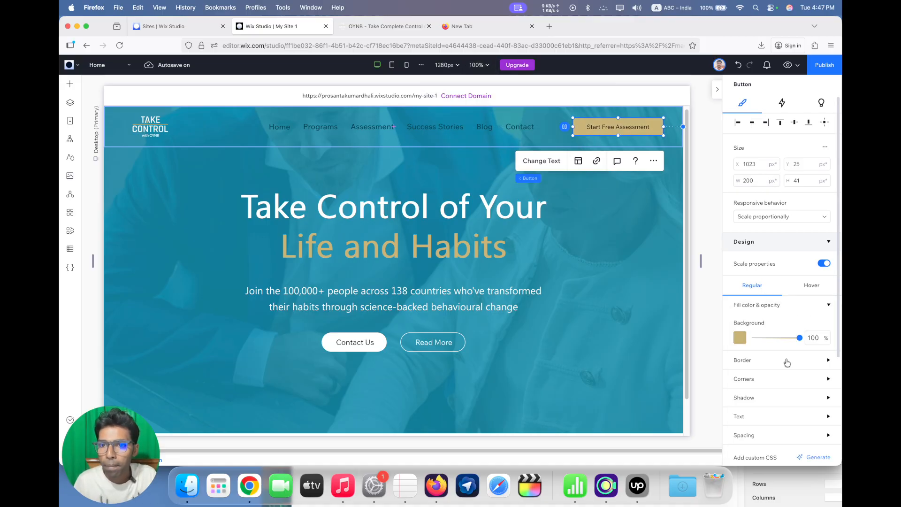
{"action": "scroll", "coordinate": [760, 347], "scroll_direction": "down", "scroll_amount": 1}
{"action": "left_click", "coordinate": [760, 344]}
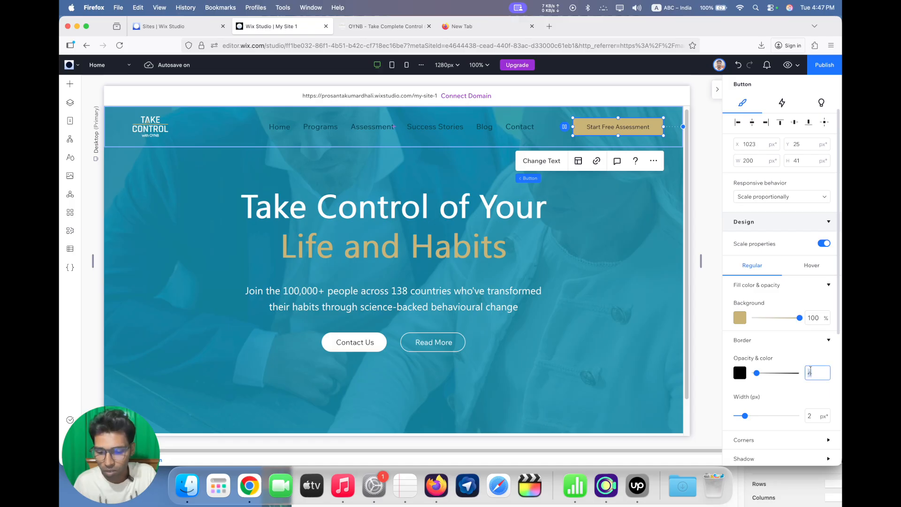
{"action": "key", "text": "Return"}
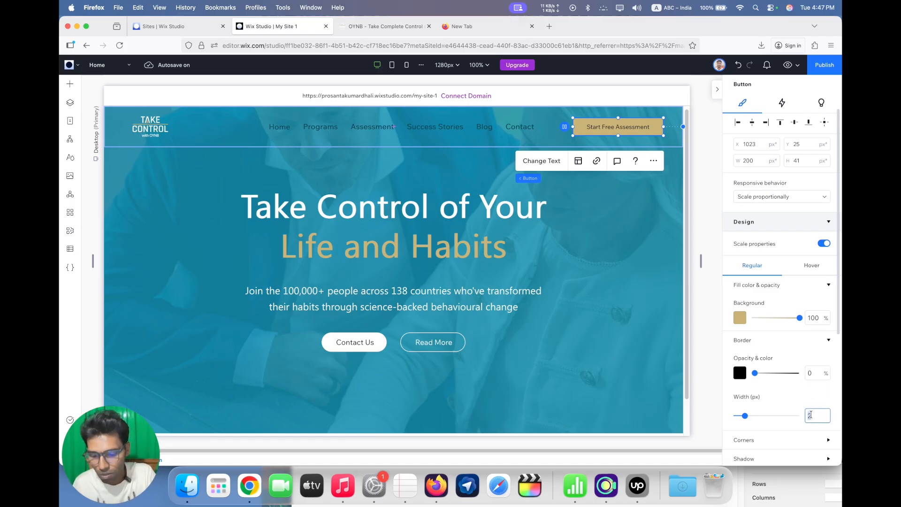
Set the corner radius of the Start Free Assessment button to 8 px on all corners
{"action": "scroll", "coordinate": [775, 382], "scroll_direction": "down", "scroll_amount": 3}
{"action": "left_click", "coordinate": [774, 376]}
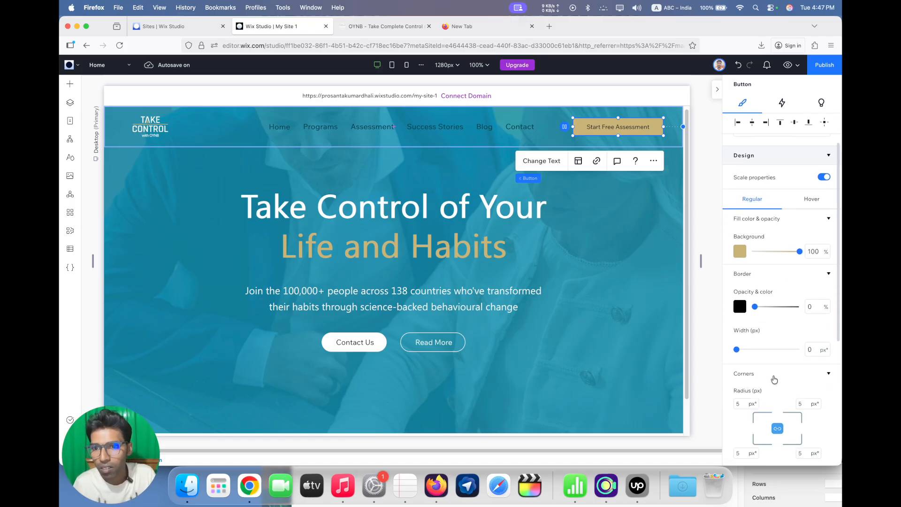
{"action": "left_click", "coordinate": [745, 402]}
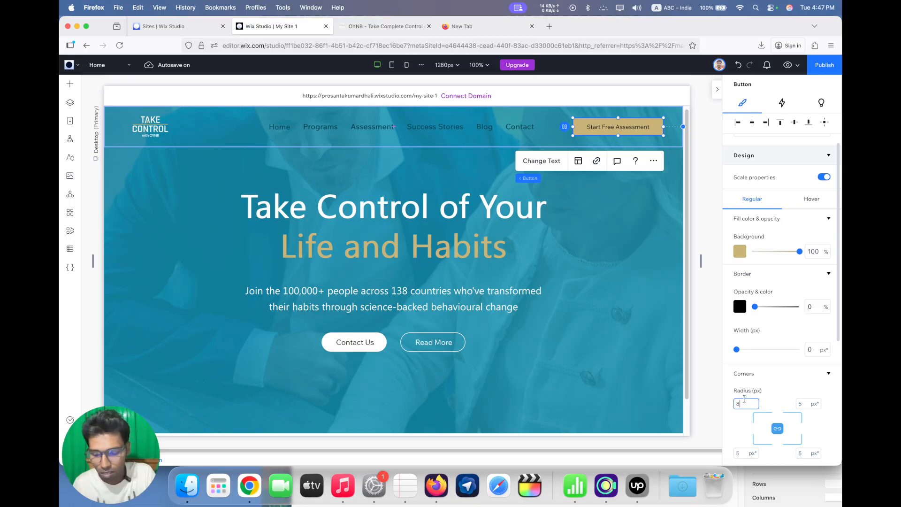
{"action": "type", "text": "8"}
{"action": "key", "text": "Return"}
Compare the header button with the OYNB page and set the Start Free Assessment button's text color to white
{"action": "left_click", "coordinate": [360, 27]}
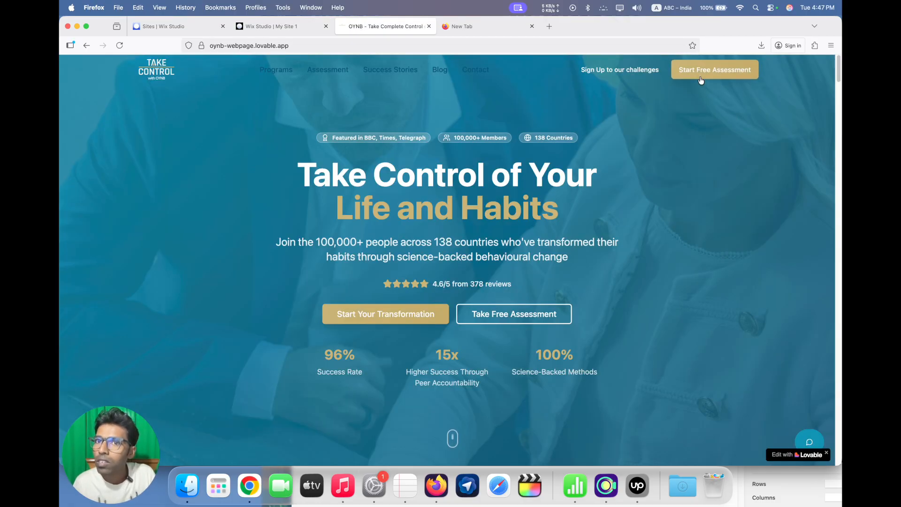
{"action": "left_click", "coordinate": [296, 29]}
{"action": "scroll", "coordinate": [758, 361], "scroll_direction": "down", "scroll_amount": 3}
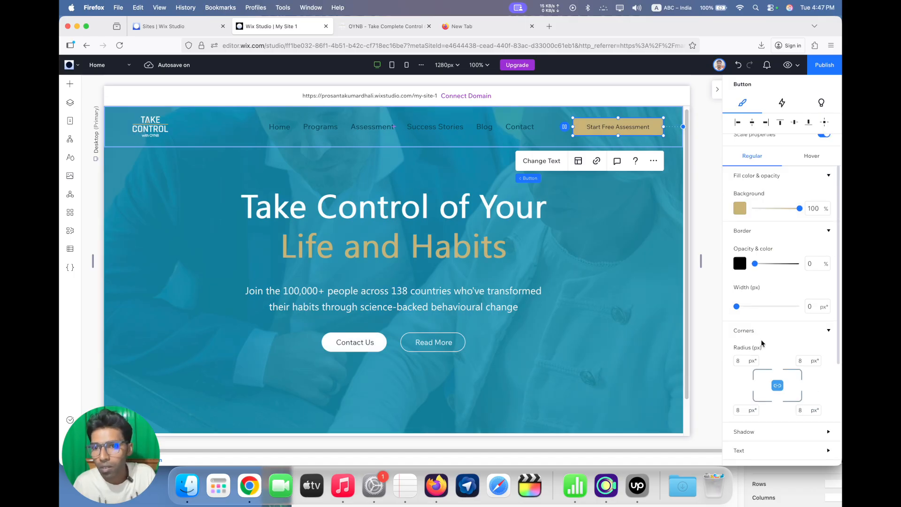
{"action": "scroll", "coordinate": [767, 362], "scroll_direction": "down", "scroll_amount": 2}
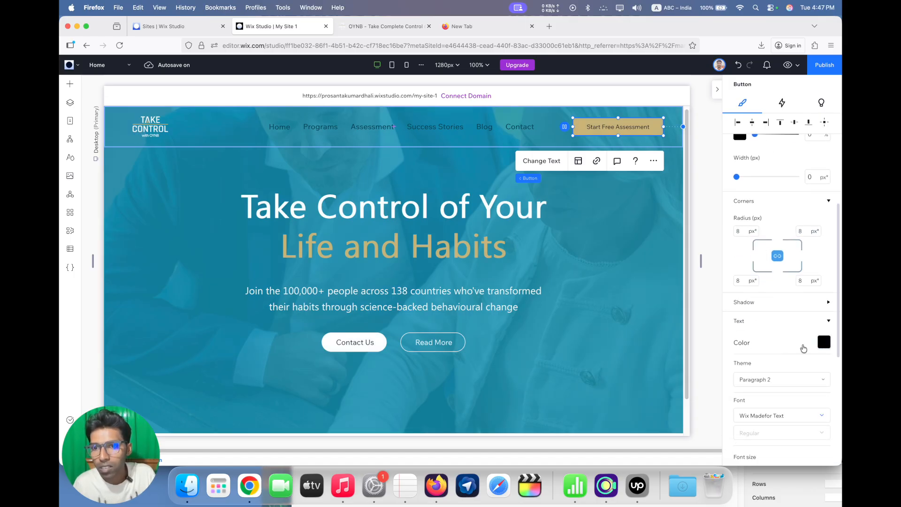
{"action": "left_click", "coordinate": [824, 342]}
{"action": "left_click", "coordinate": [748, 361]}
{"action": "left_click", "coordinate": [778, 300]}
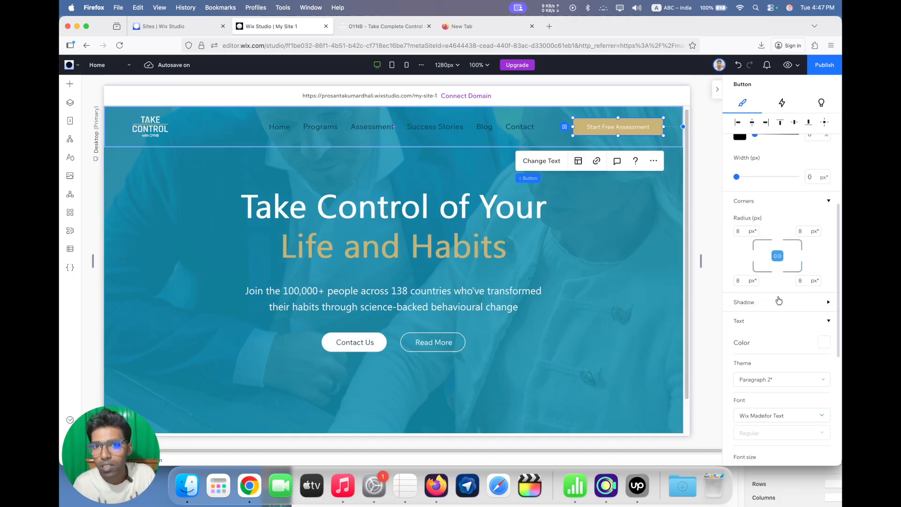
Apply the Paragraph 1 theme to the Start Free Assessment button's text and make it 16 px and bold
{"action": "scroll", "coordinate": [779, 300], "scroll_direction": "down", "scroll_amount": 5}
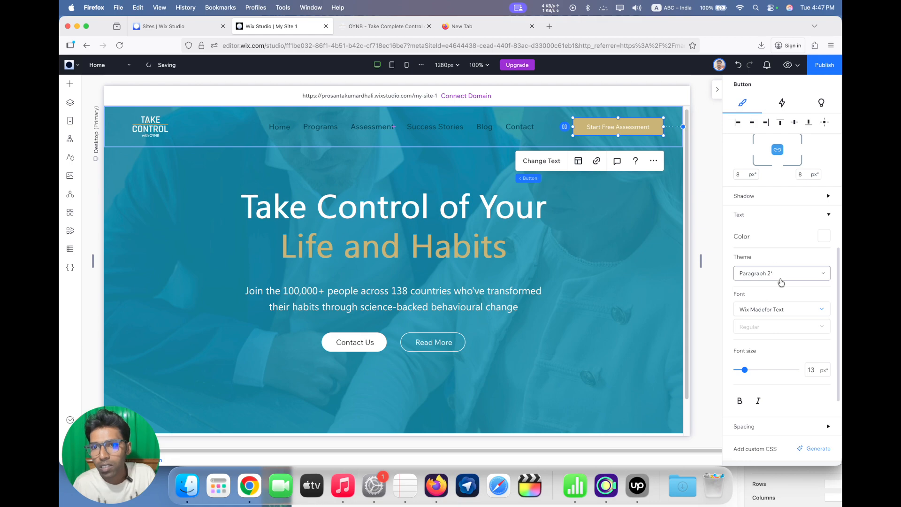
{"action": "left_click", "coordinate": [781, 282]}
{"action": "left_click", "coordinate": [779, 258]}
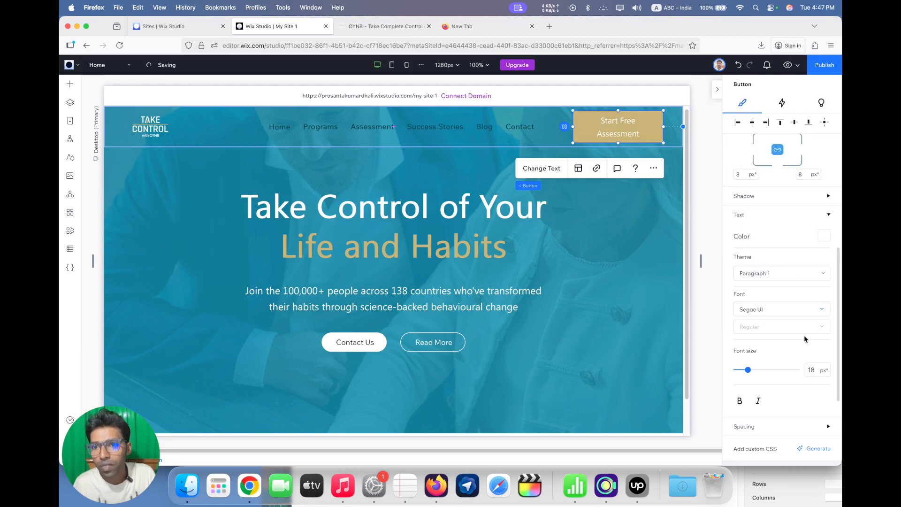
{"action": "double_click", "coordinate": [805, 371]}
{"action": "type", "text": "1"}
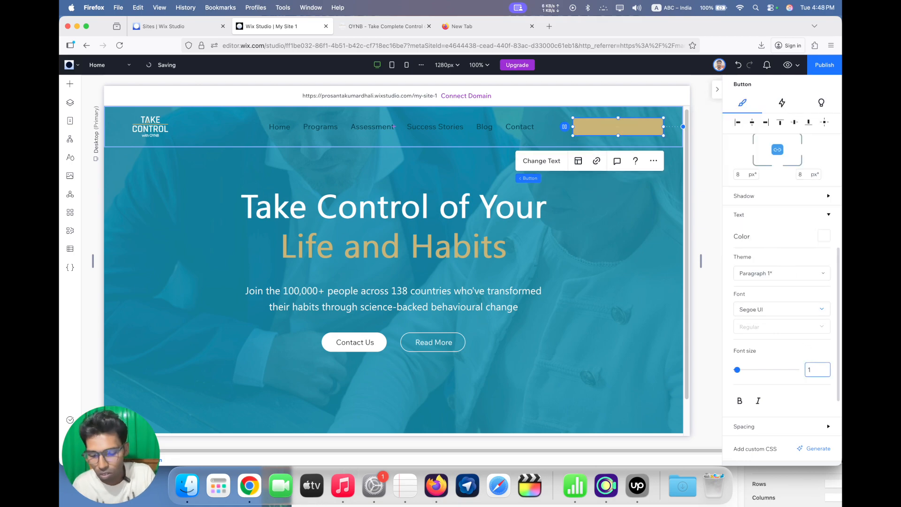
{"action": "type", "text": "6"}
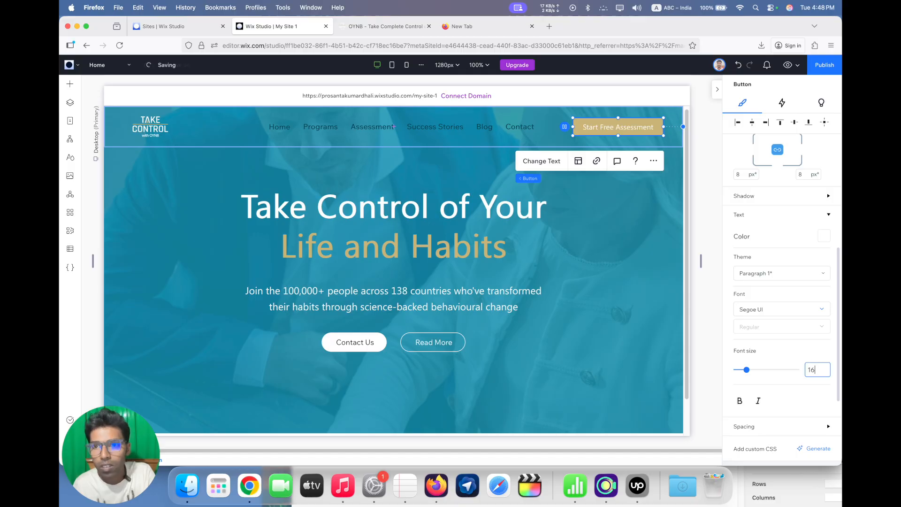
{"action": "left_click", "coordinate": [739, 400]}
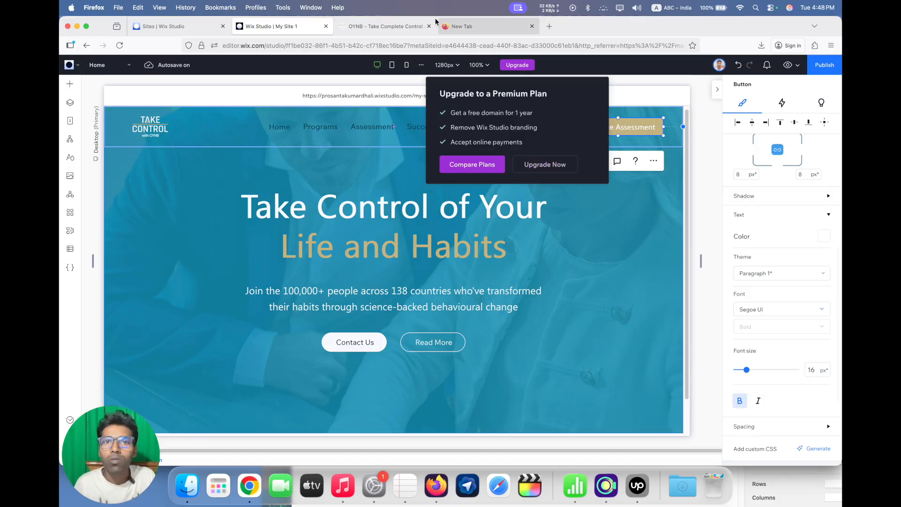
Check the header spacing on the OYNB page and set the Start Free Assessment button's right margin to 60 px
{"action": "left_click", "coordinate": [369, 25]}
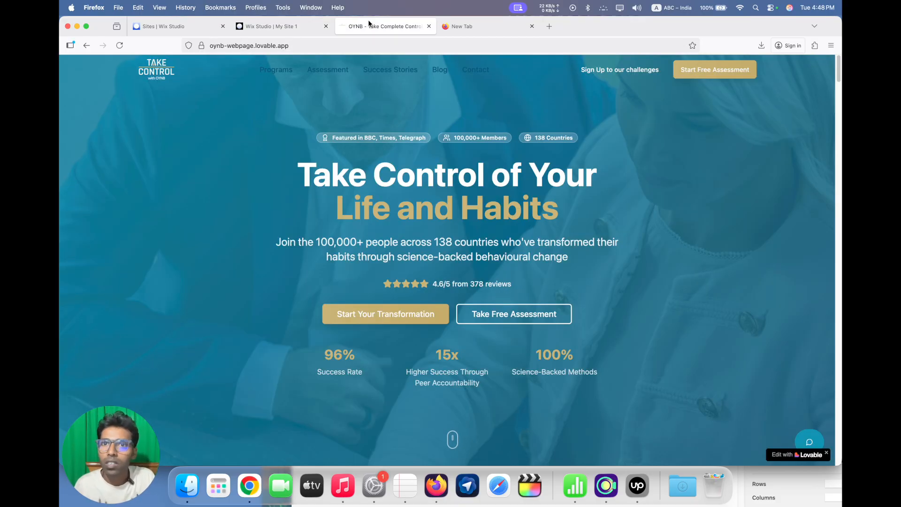
{"action": "left_click", "coordinate": [291, 26]}
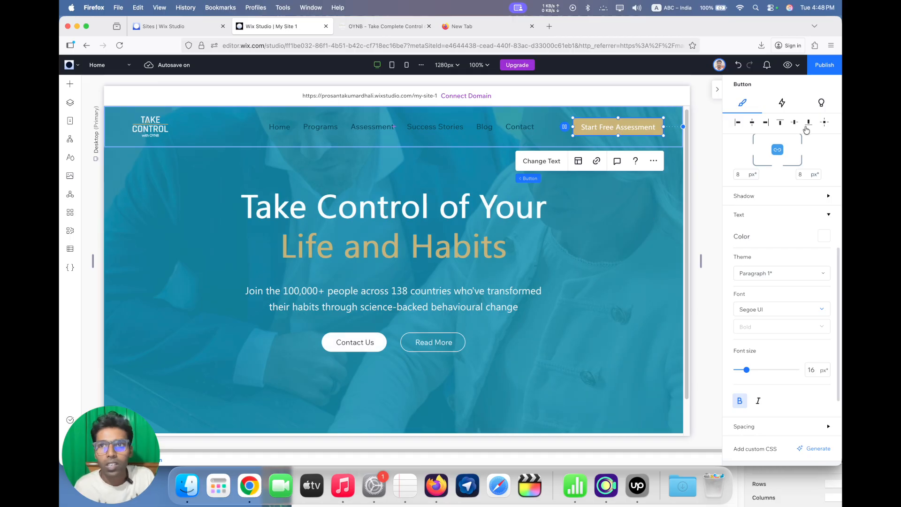
{"action": "scroll", "coordinate": [830, 234], "scroll_direction": "down", "scroll_amount": 3}
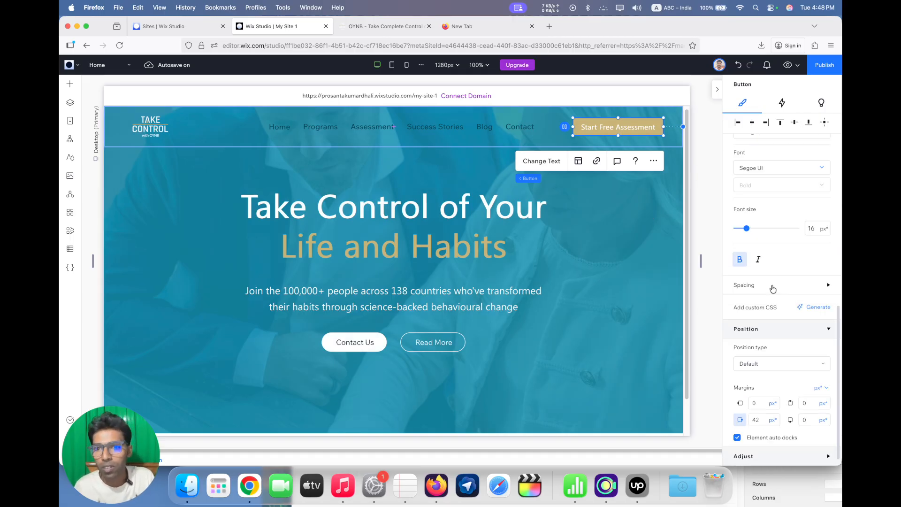
{"action": "left_click", "coordinate": [757, 419]}
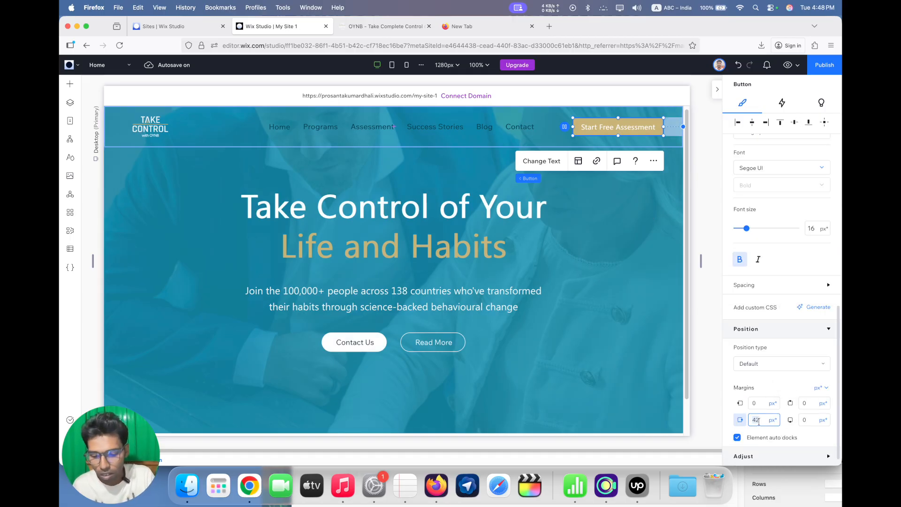
{"action": "type", "text": "60"}
{"action": "key", "text": "Return"}
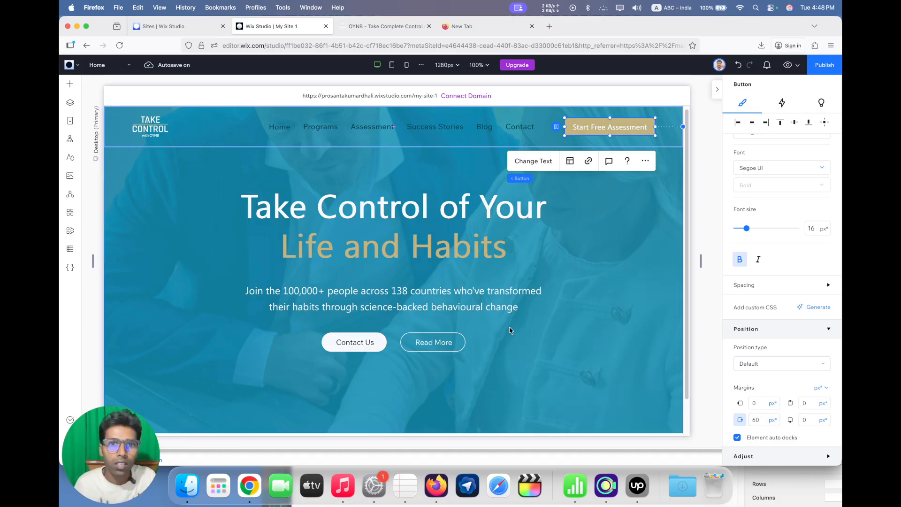
{"action": "left_click", "coordinate": [536, 274]}
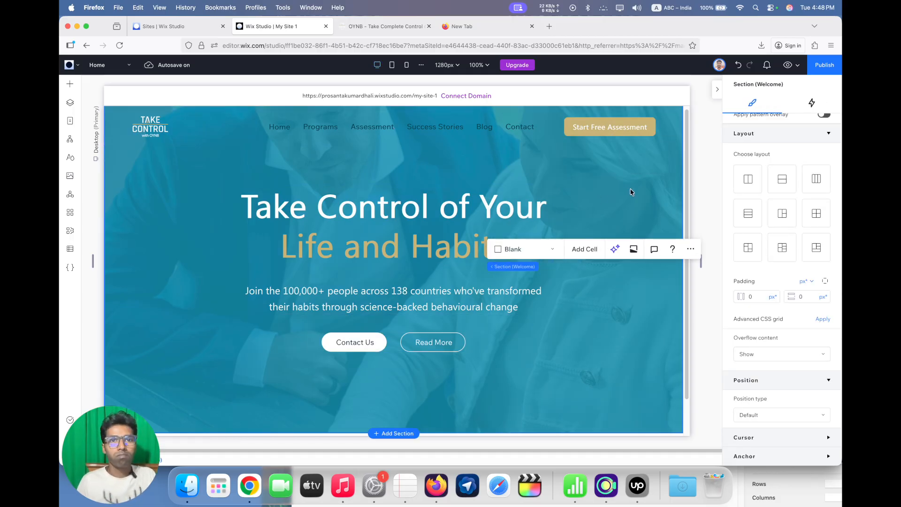
Publish the site on the free Wix Studio domain with the address ending "test" and view the live page
{"action": "left_click", "coordinate": [814, 70]}
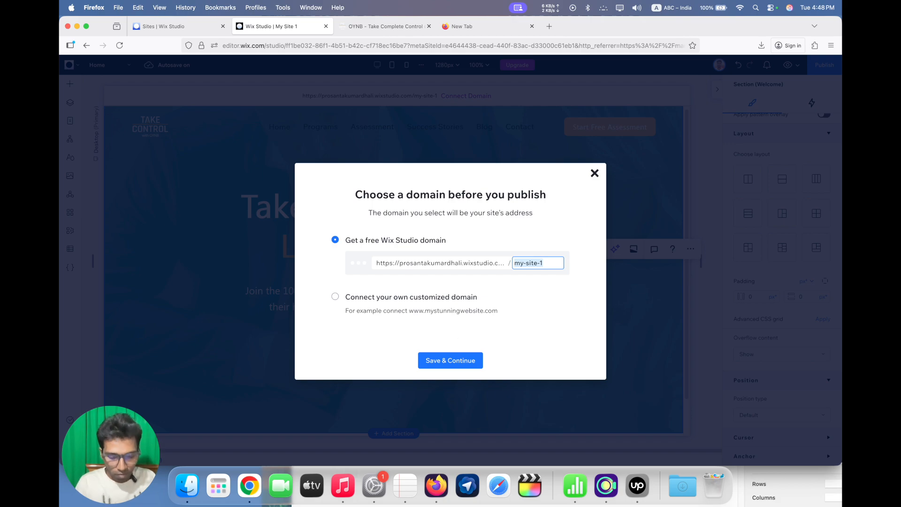
{"action": "type", "text": "test"}
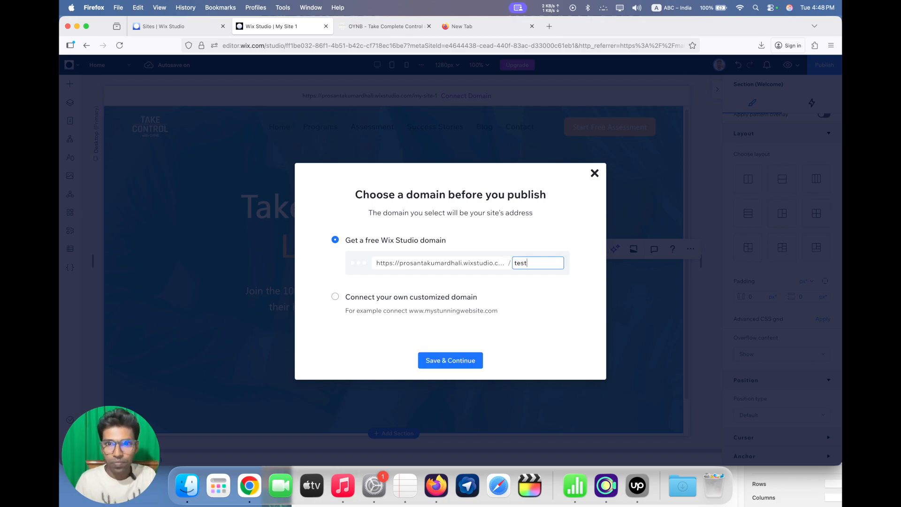
{"action": "left_click", "coordinate": [464, 364]}
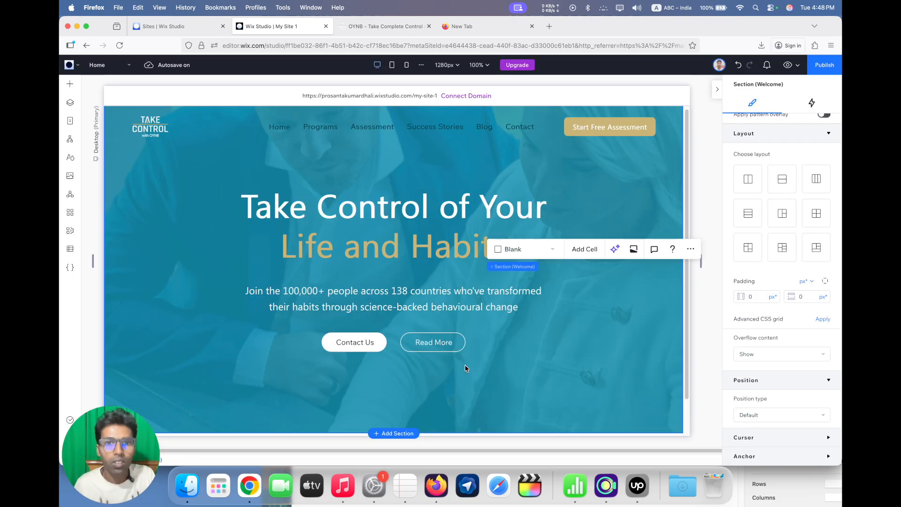
{"action": "scroll", "coordinate": [449, 282], "scroll_direction": "up", "scroll_amount": 2}
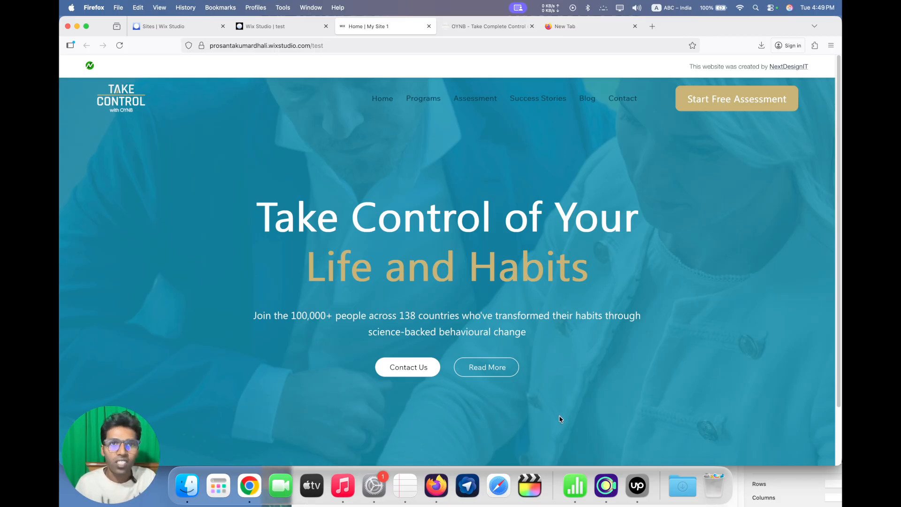
Look over the folders and site list in the Wix Studio Sites dashboard and return to the published home page
{"action": "left_click", "coordinate": [273, 30]}
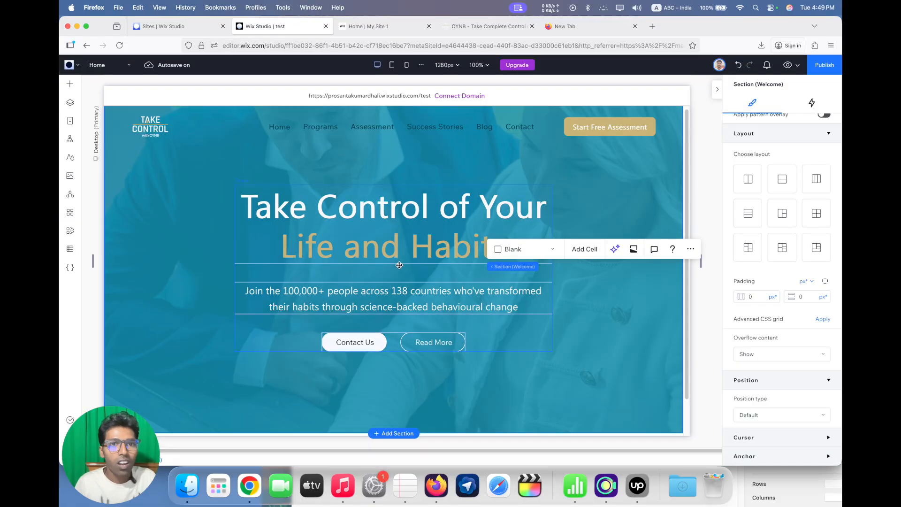
{"action": "left_click", "coordinate": [159, 26]}
{"action": "scroll", "coordinate": [482, 315], "scroll_direction": "down", "scroll_amount": 4}
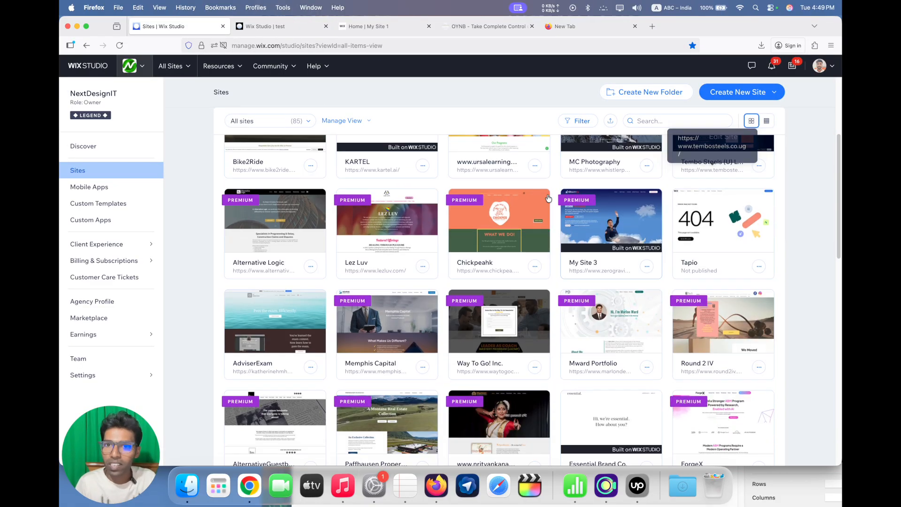
{"action": "scroll", "coordinate": [512, 341], "scroll_direction": "up", "scroll_amount": 2}
{"action": "scroll", "coordinate": [511, 341], "scroll_direction": "up", "scroll_amount": 4}
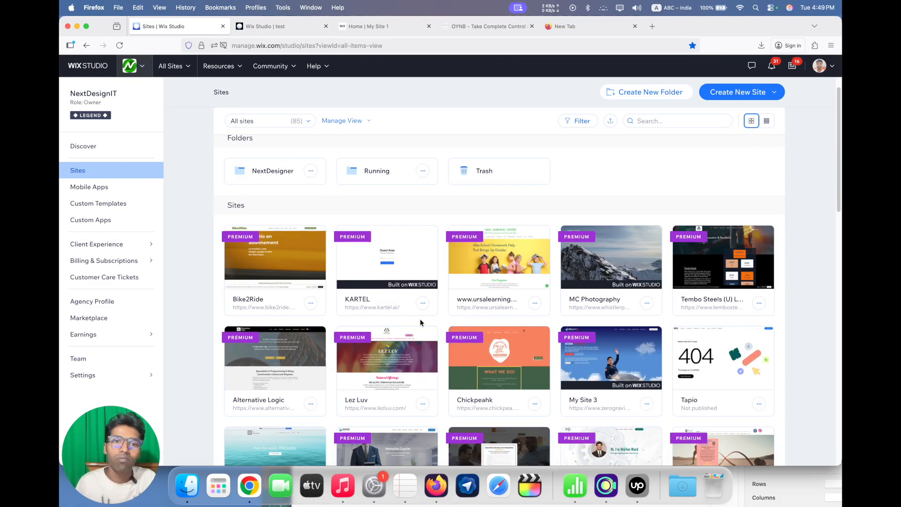
{"action": "mouse_move", "coordinate": [86, 107]}
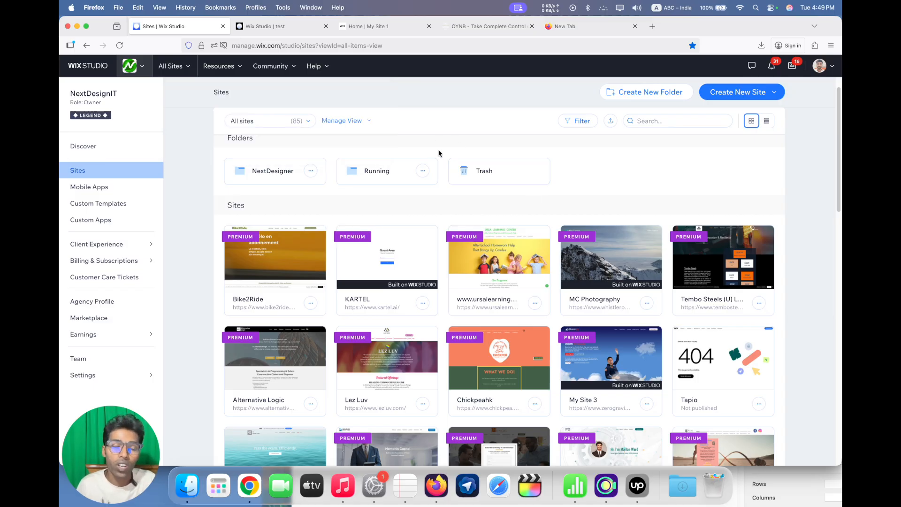
{"action": "left_click", "coordinate": [382, 30]}
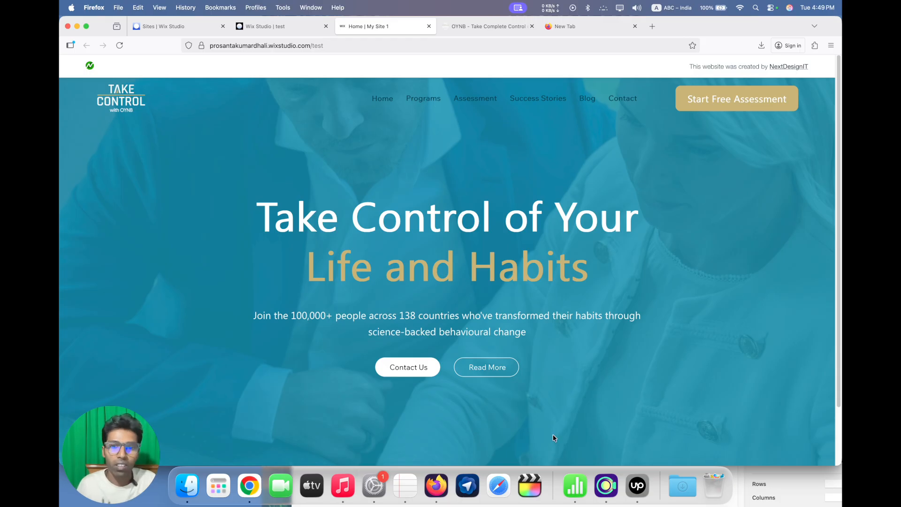